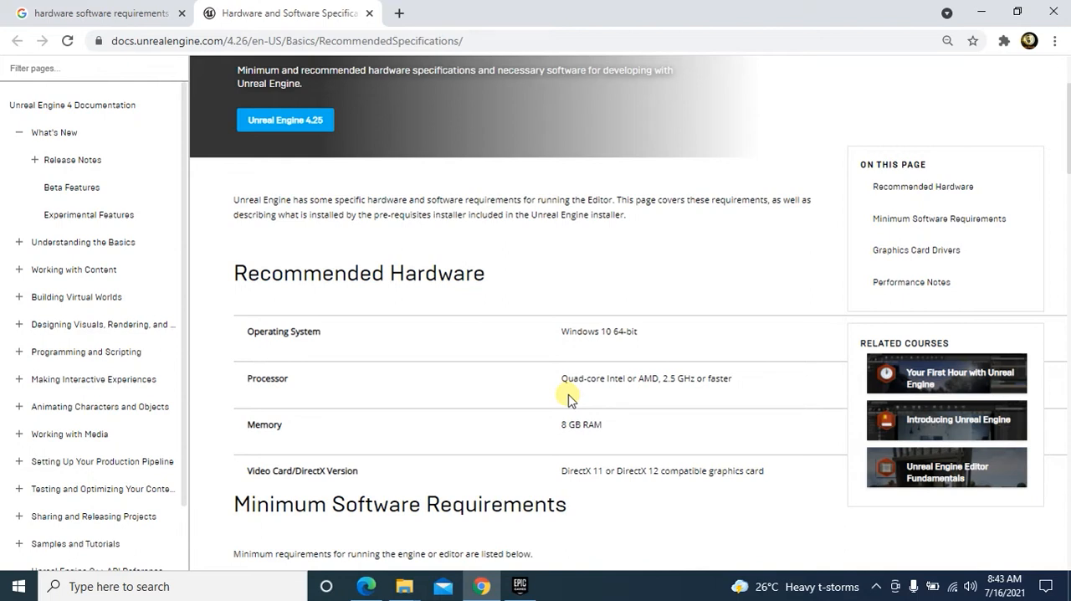
Read through the recommended hardware and minimum software requirements on the Unreal Engine documentation page
scroll(624, 407, "down", 1)
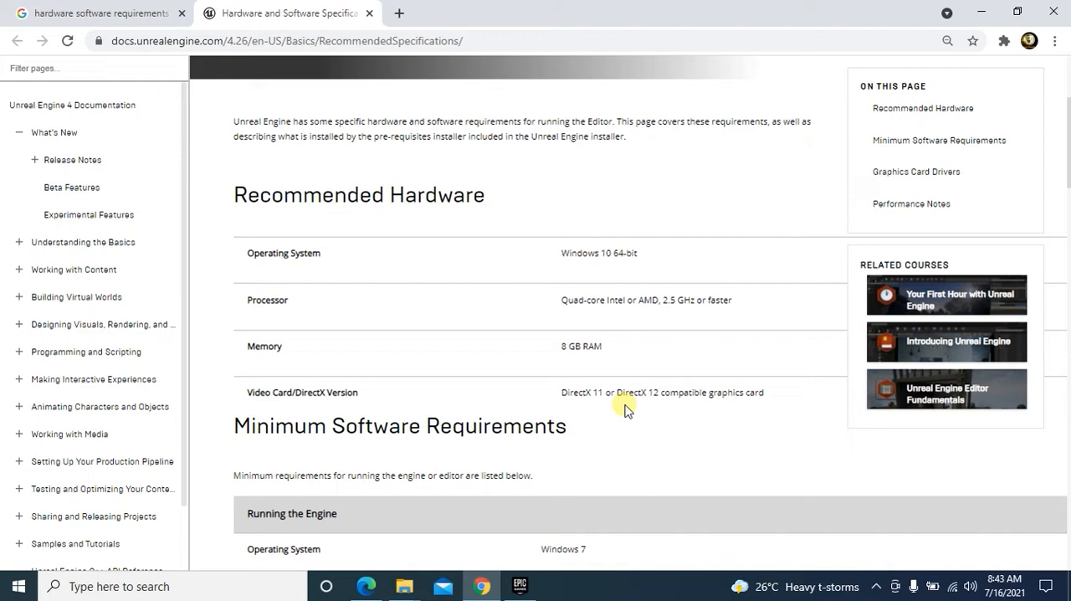
scroll(614, 424, "down", 2)
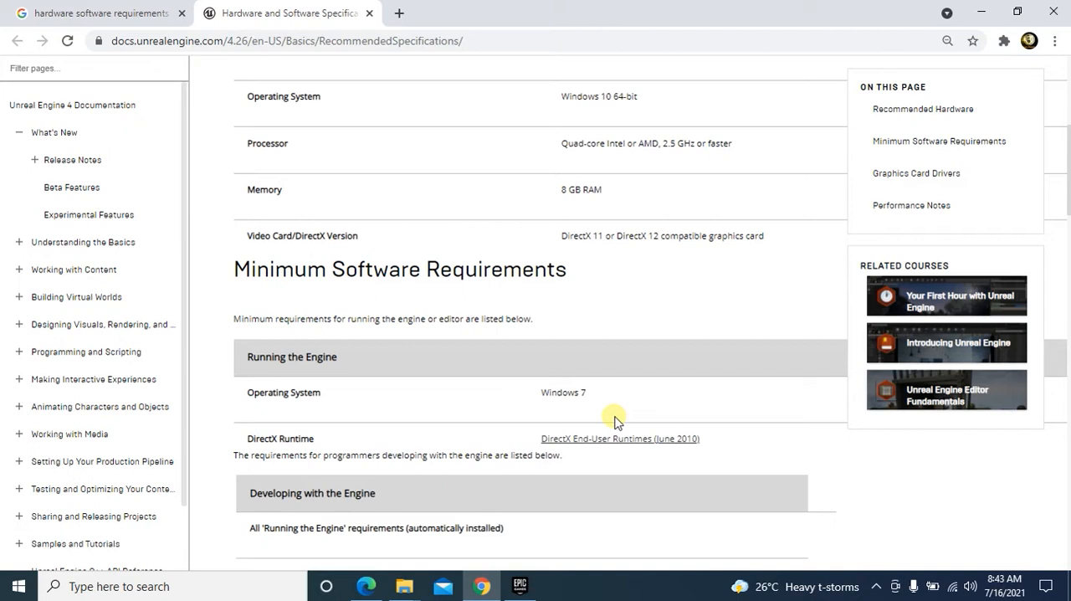
scroll(628, 422, "down", 2)
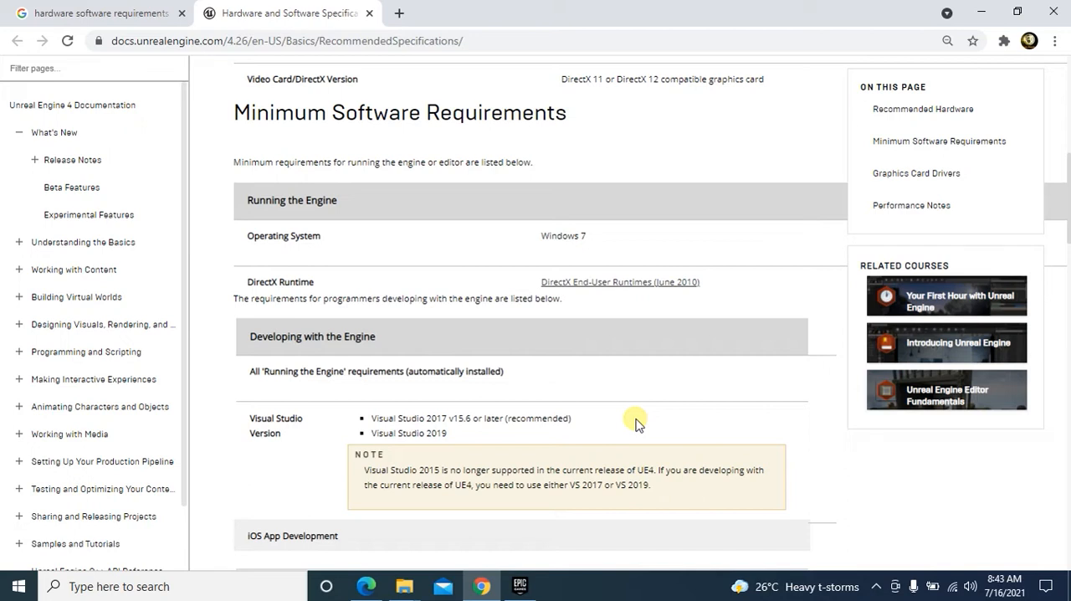
scroll(637, 423, "down", 3)
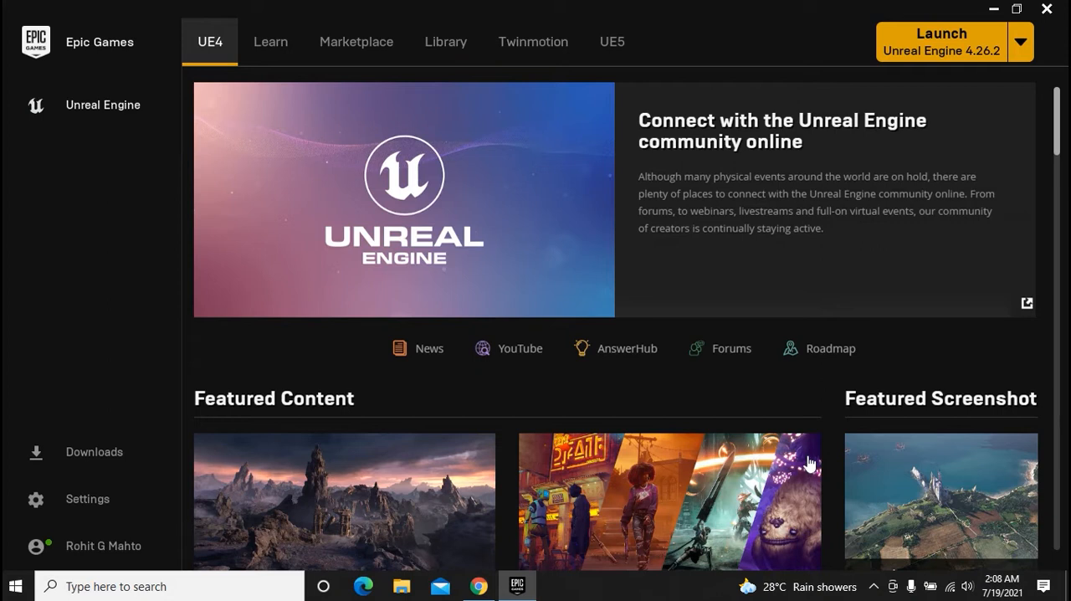
Switch to Chrome to view the "epic games launcher download" search results, and return to the Epic Games Launcher
left_click(479, 586)
left_click_drag(374, 98, 139, 96)
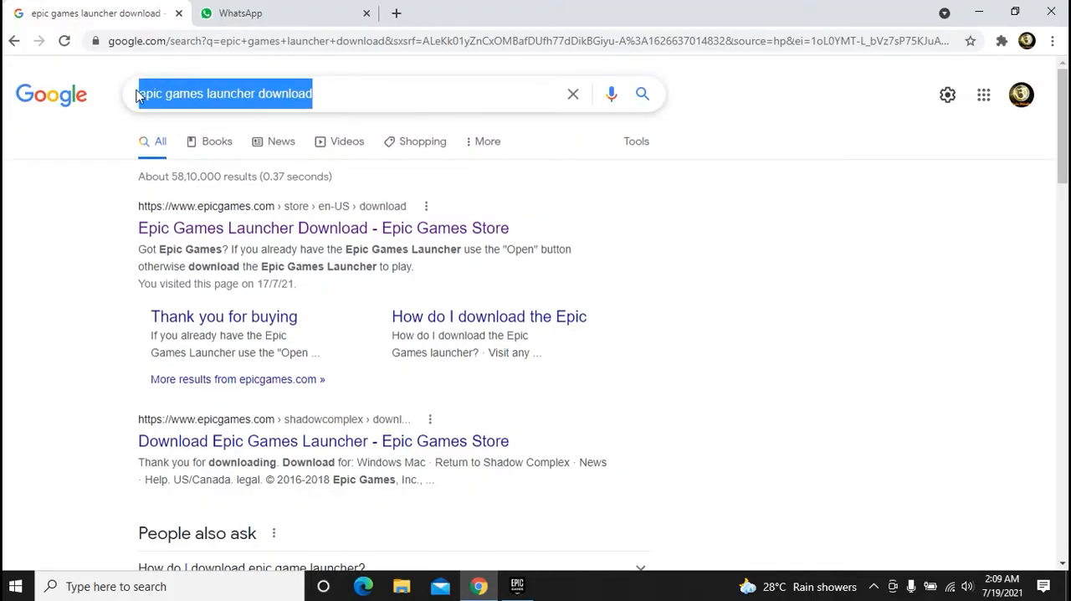
left_click(343, 104)
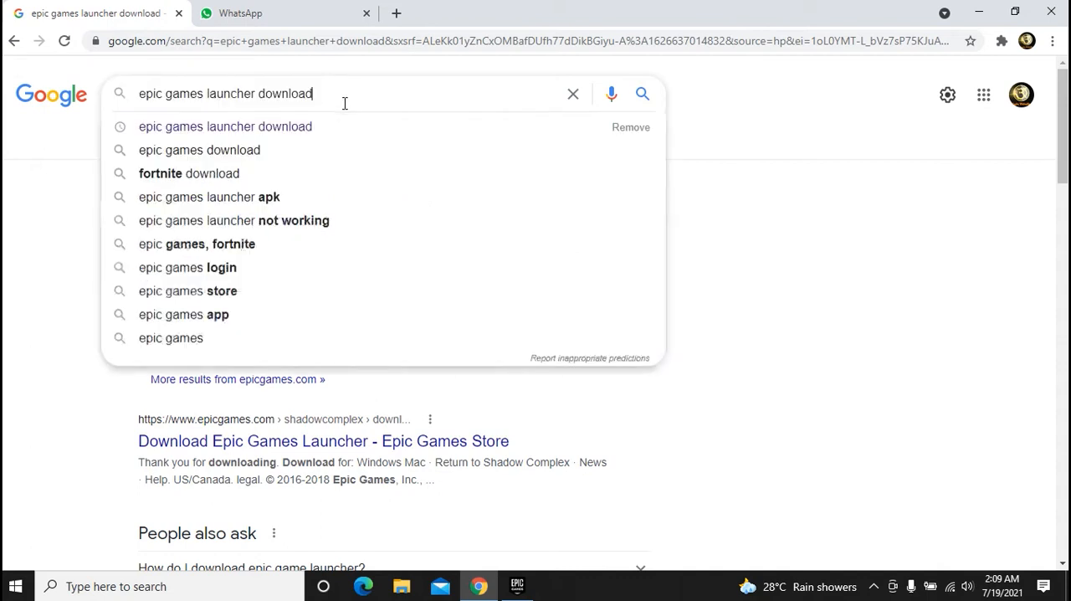
left_click(922, 264)
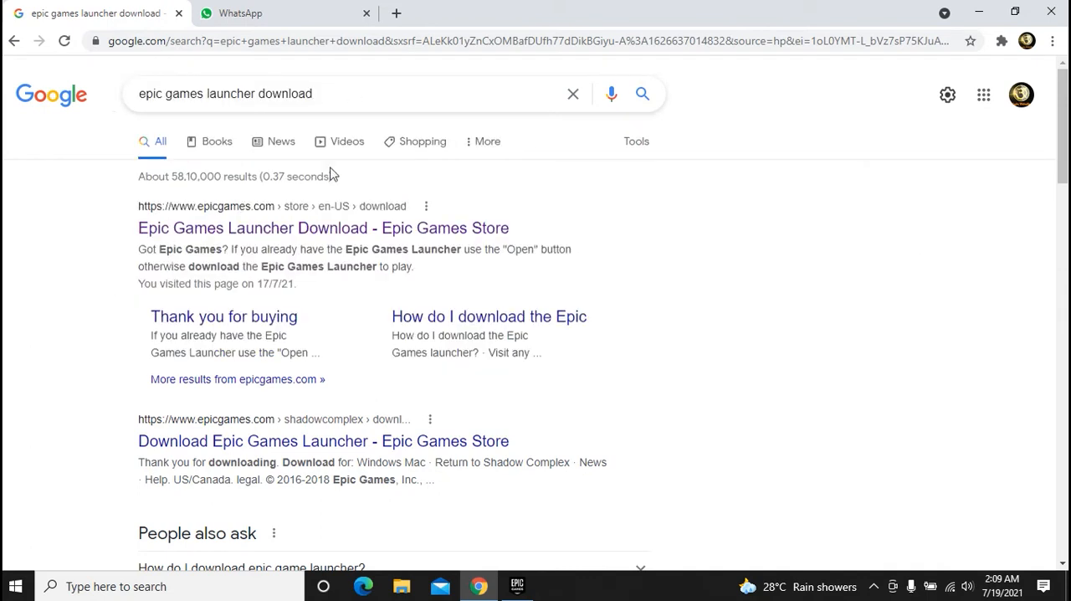
left_click(980, 13)
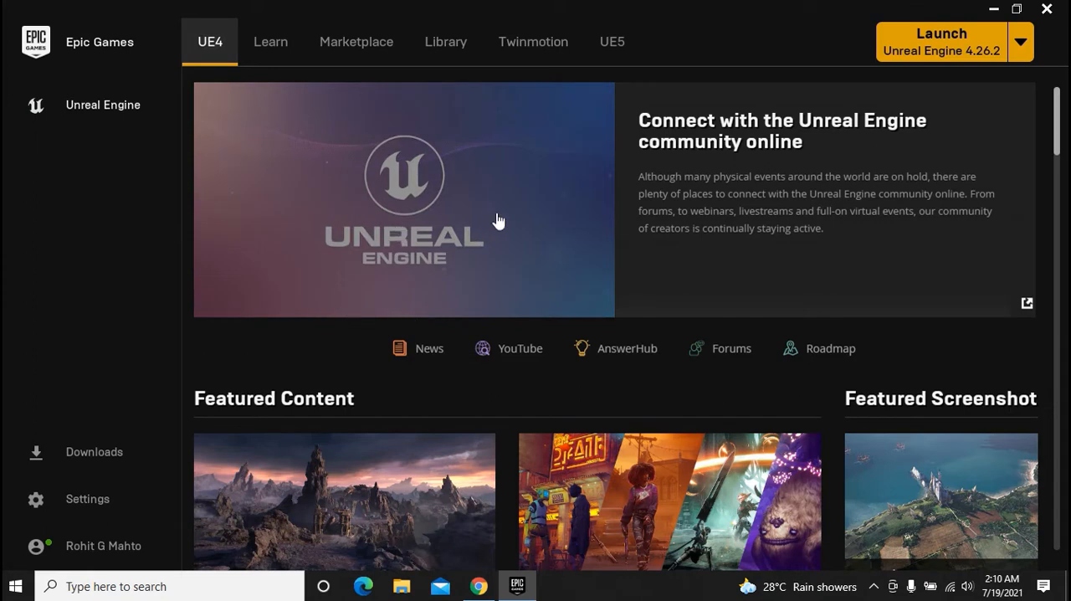
Look through the community links and featured content on the launcher's UE4 page
scroll(498, 220, "down", 1)
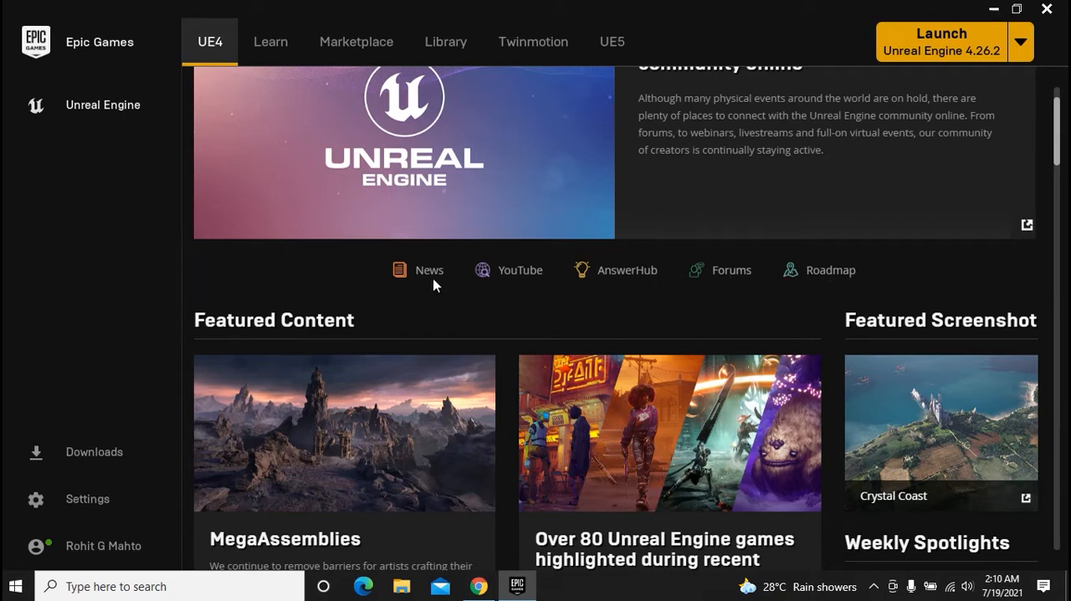
scroll(442, 283, "down", 1)
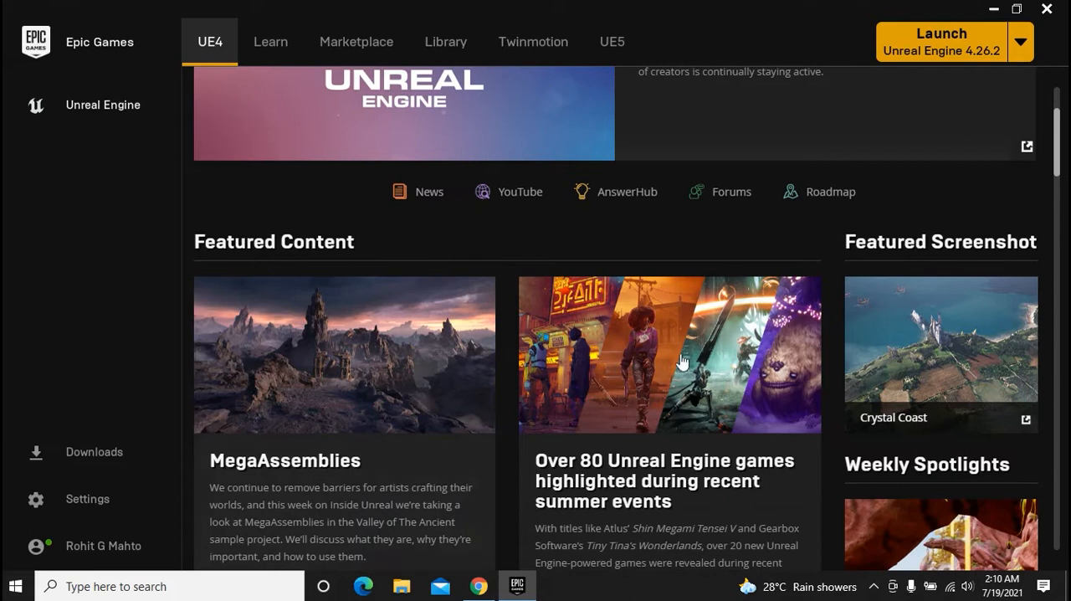
scroll(788, 354, "down", 1)
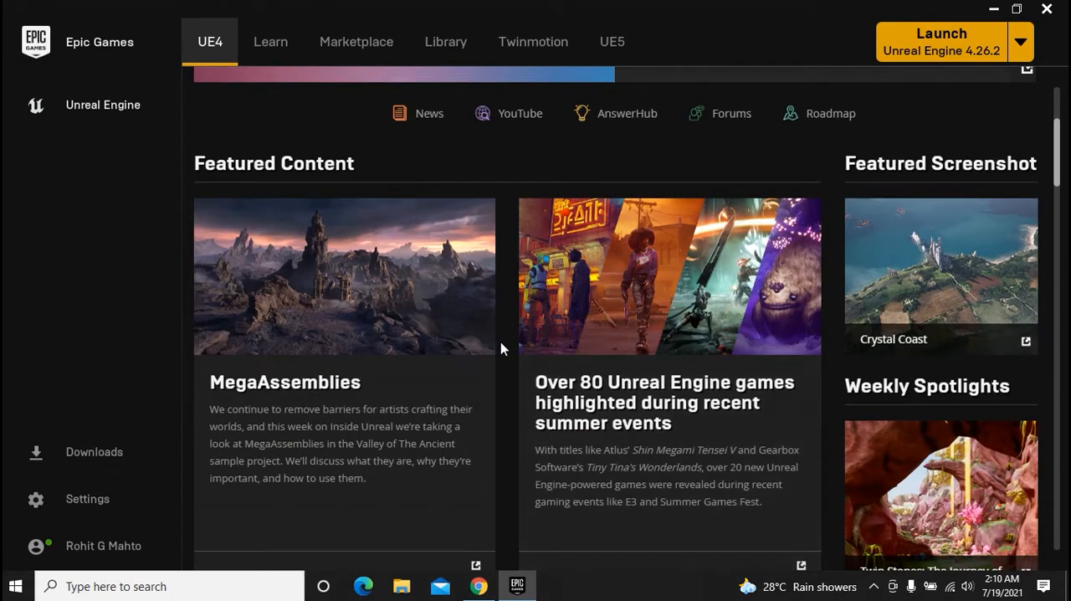
scroll(719, 372, "up", 3)
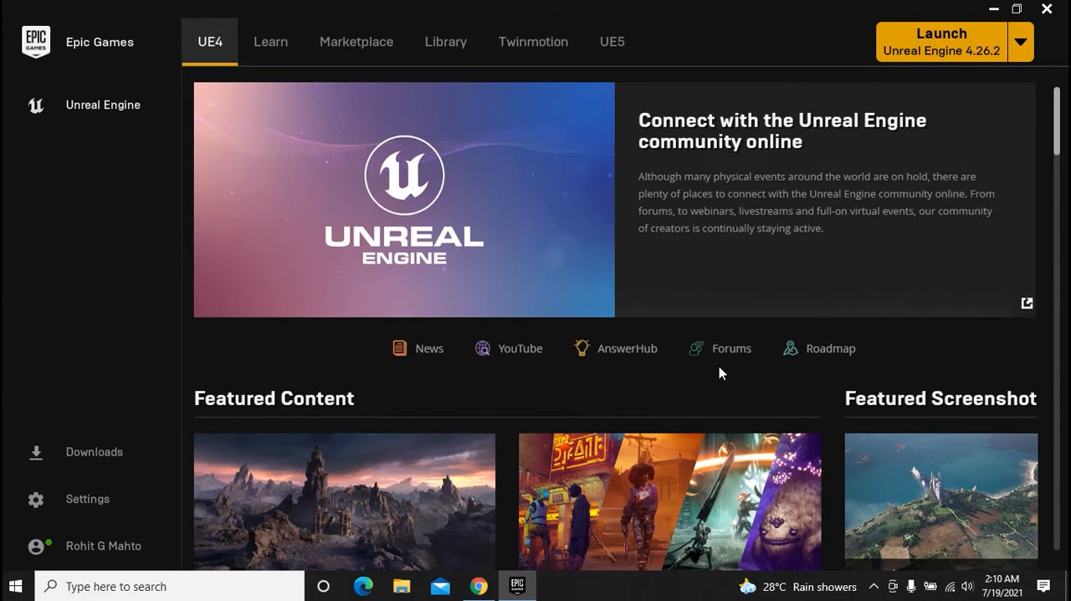
Open the Learn section and examine its quick start guides, featured topics and Engine Feature Samples
left_click(271, 42)
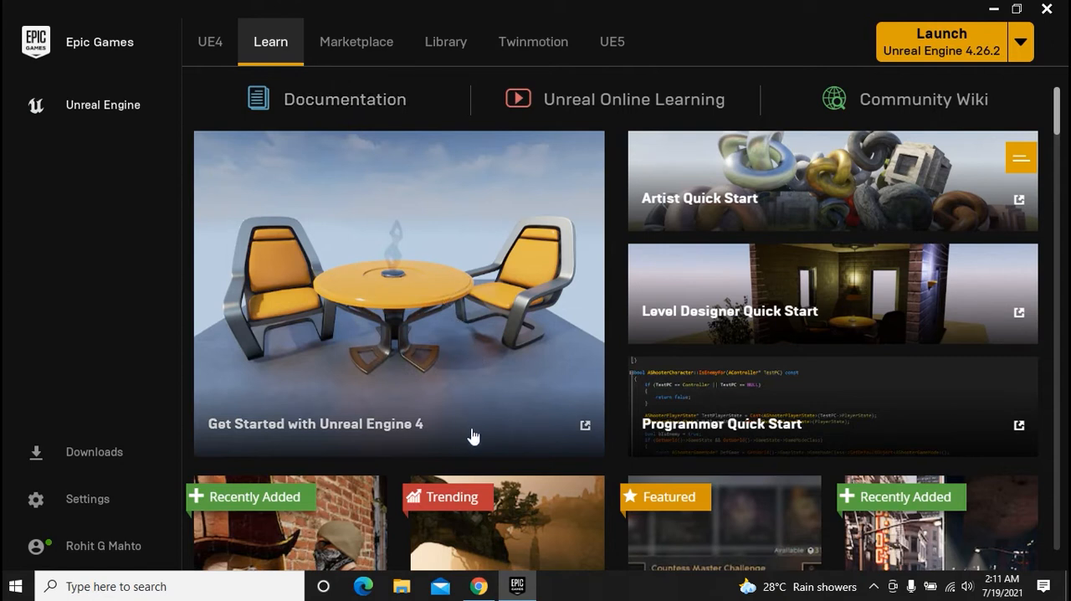
scroll(471, 435, "down", 1)
scroll(519, 441, "down", 1)
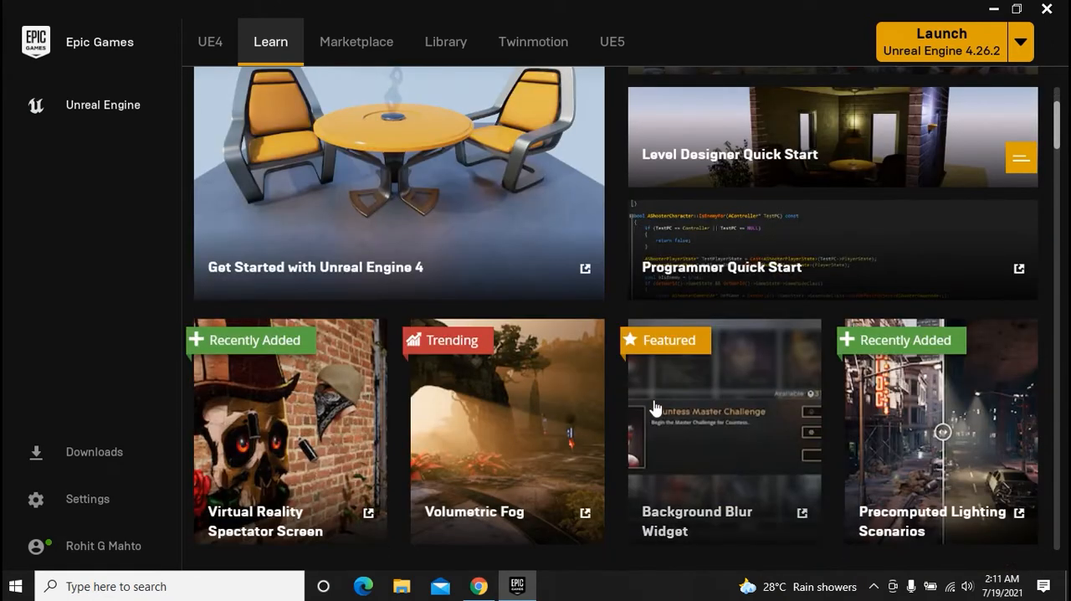
scroll(653, 404, "down", 2)
scroll(581, 505, "down", 1)
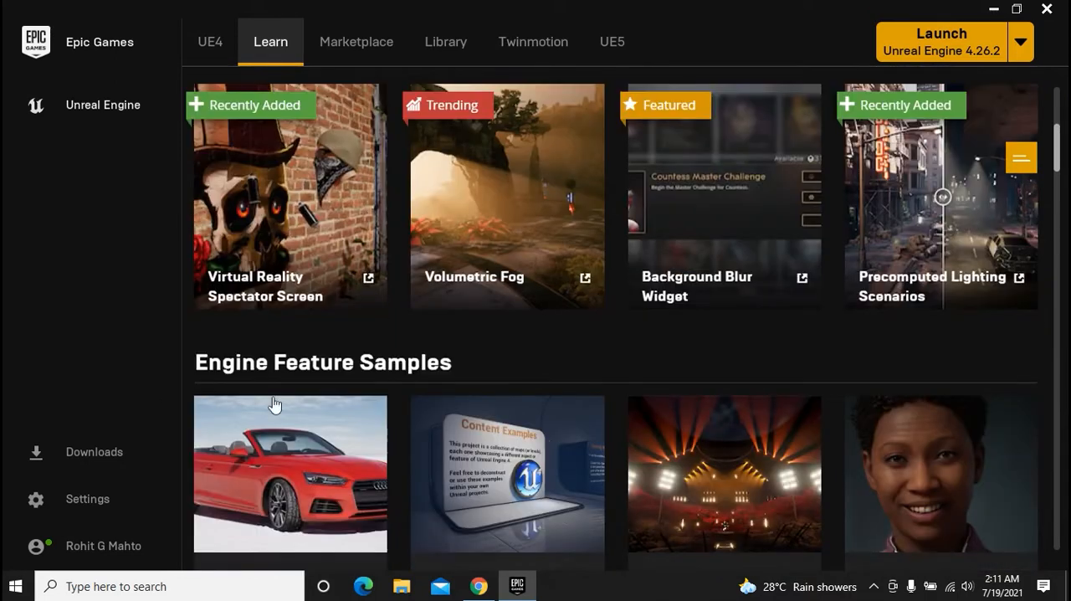
scroll(658, 451, "down", 2)
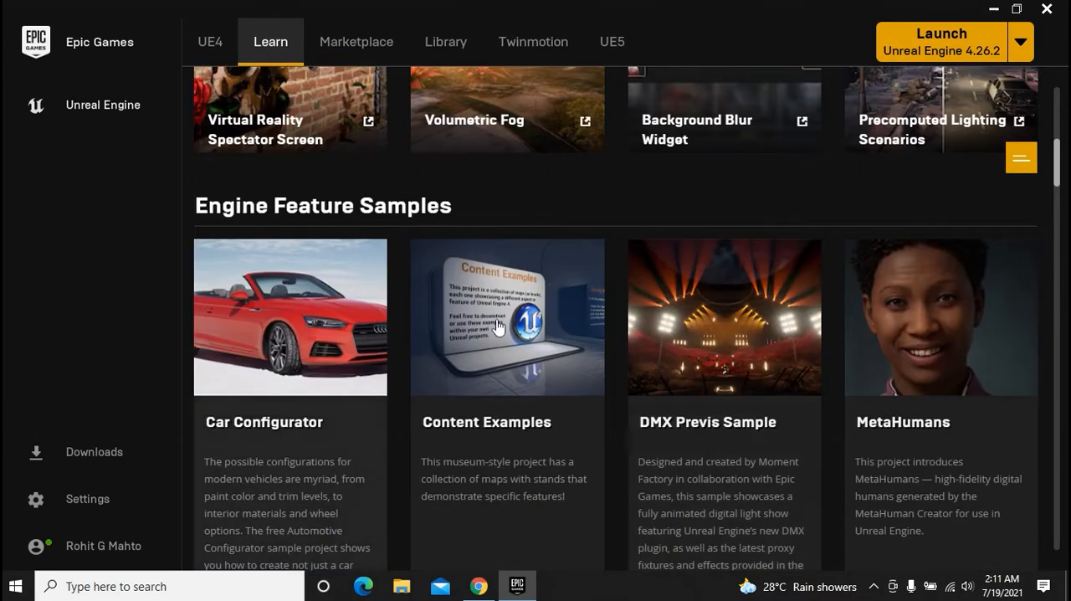
scroll(928, 347, "down", 2)
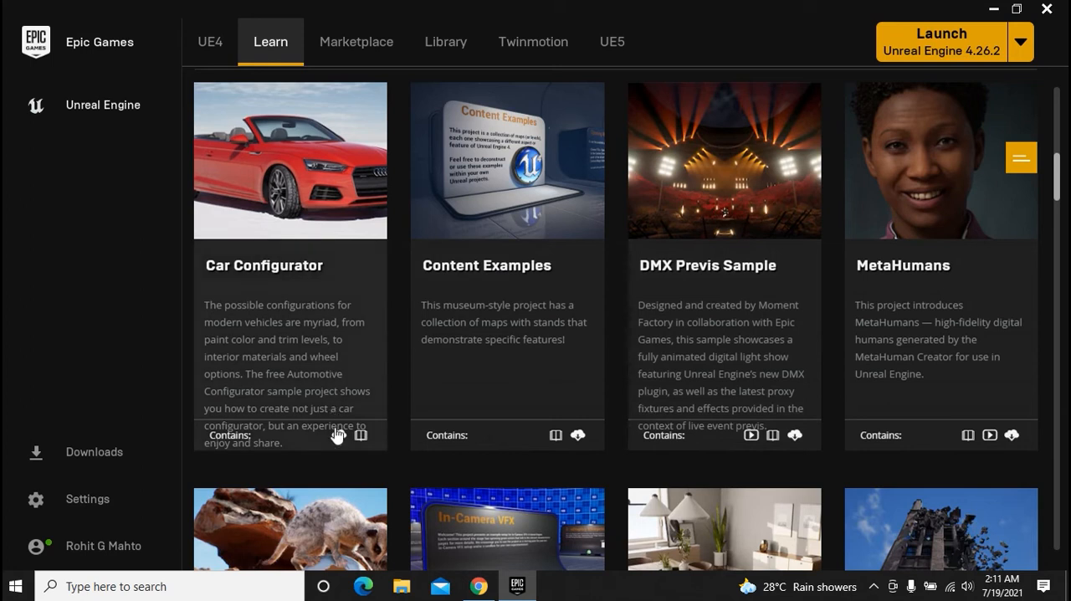
scroll(452, 364, "down", 3)
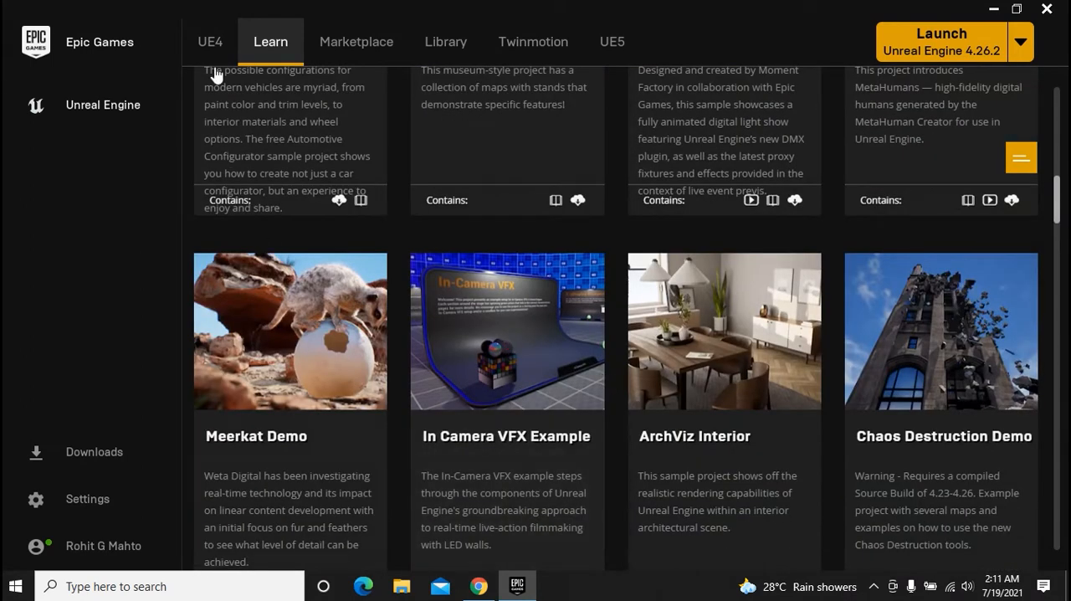
scroll(276, 251, "up", 9)
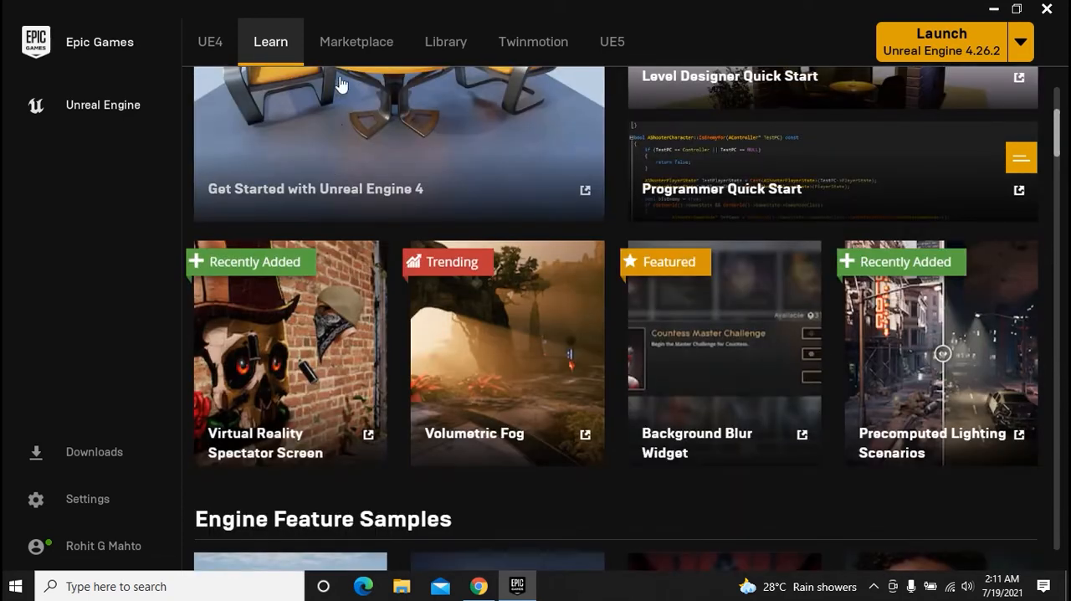
Open the Marketplace and look over its browsing categories and industry categories
left_click(367, 45)
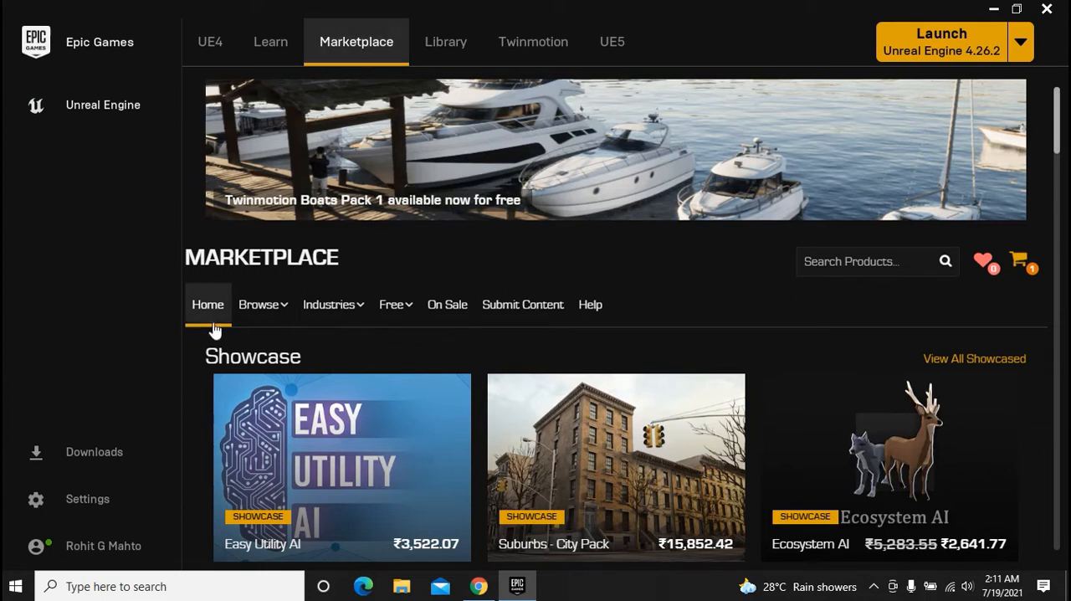
mouse_move(267, 317)
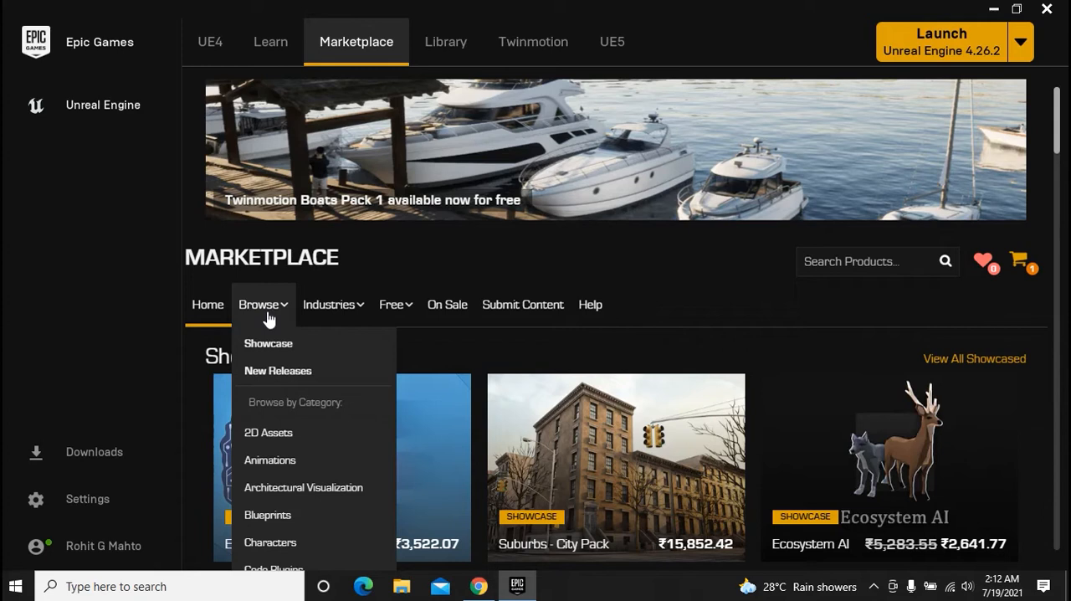
scroll(267, 512, "down", 1)
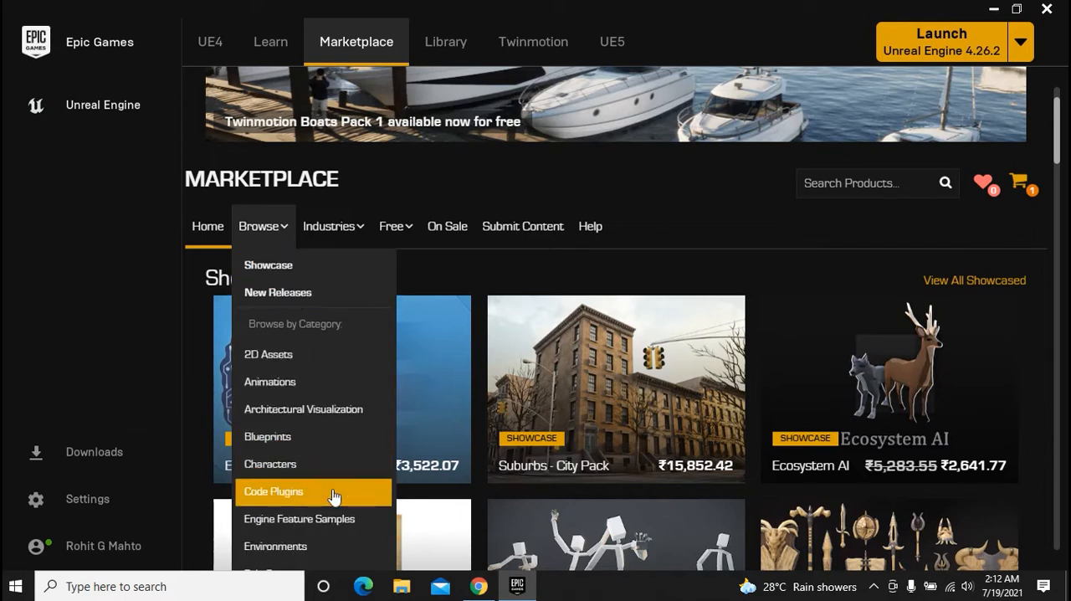
mouse_move(355, 233)
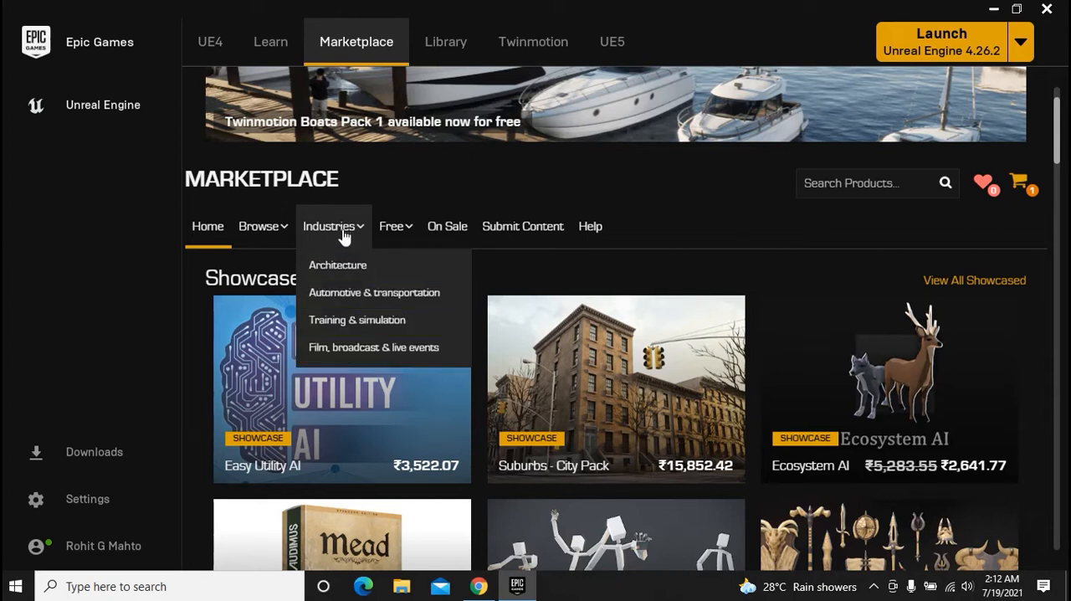
Show the Free For The Month products in the Marketplace and look through them
mouse_move(397, 240)
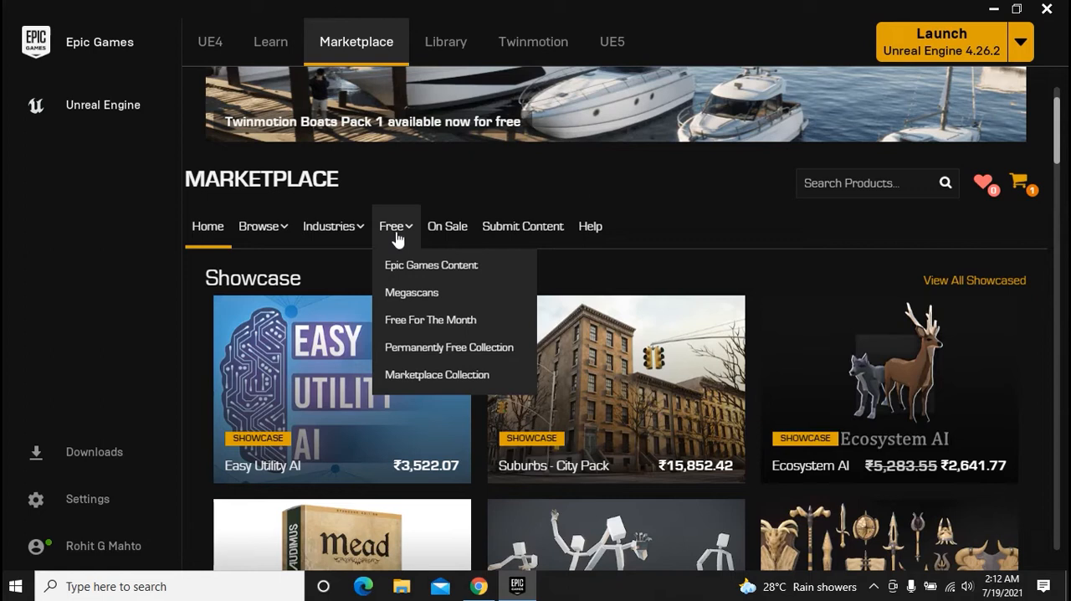
left_click(433, 321)
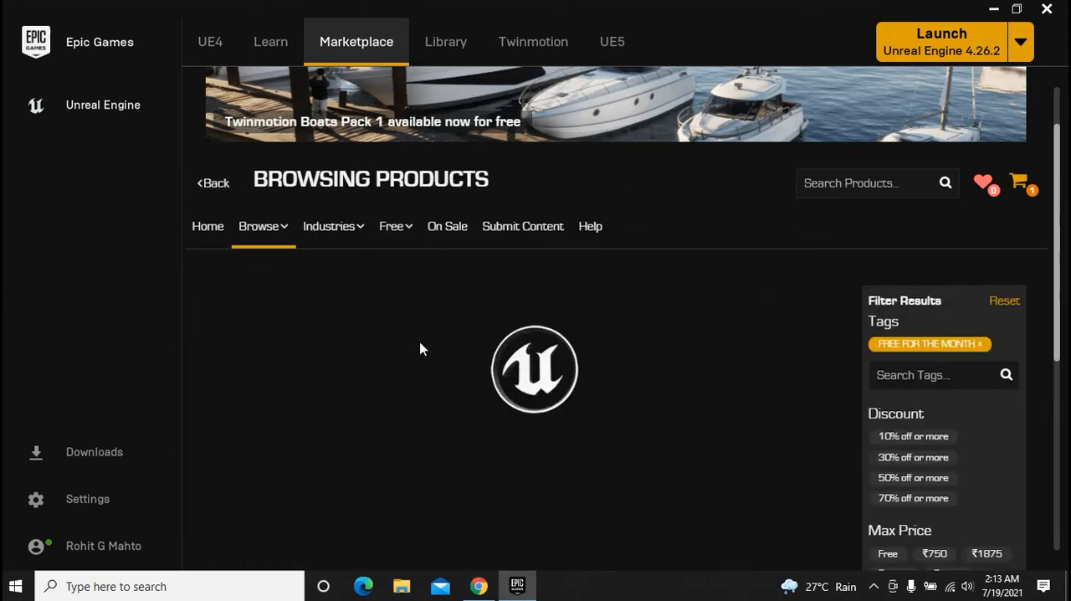
scroll(535, 335, "down", 1)
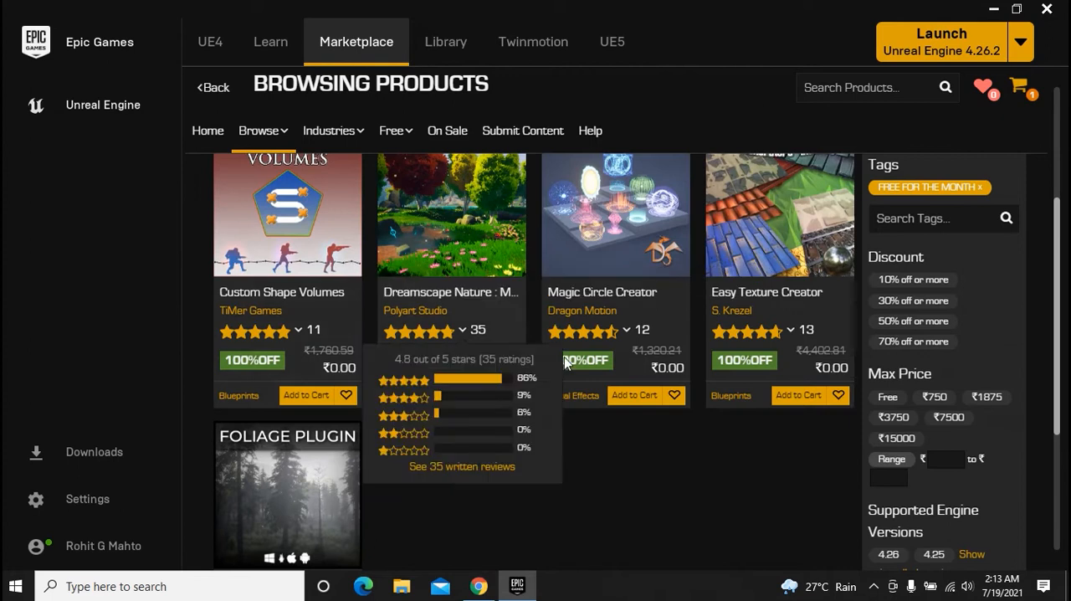
scroll(519, 366, "up", 1)
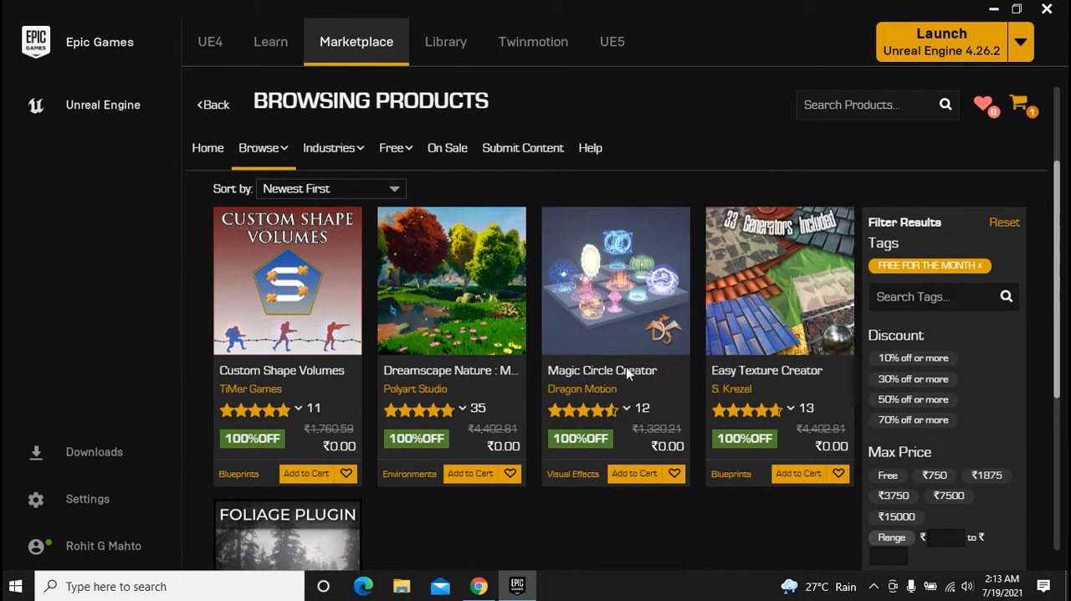
Browse the Marketplace's Permanently Free Collection, followed by the free Marketplace Collection
mouse_move(390, 148)
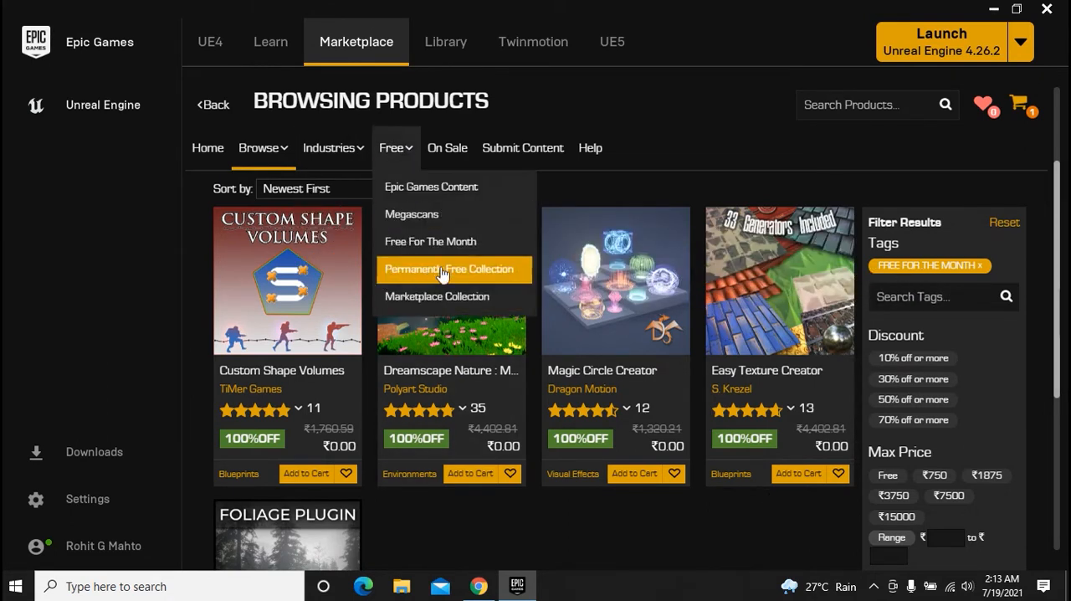
left_click(519, 275)
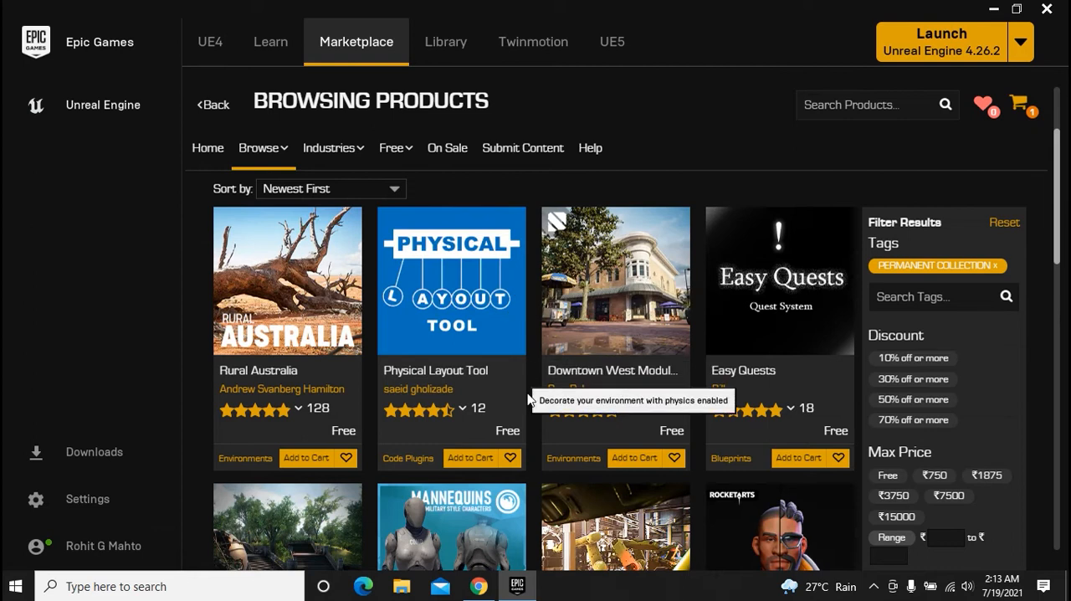
scroll(535, 397, "down", 3)
mouse_move(421, 142)
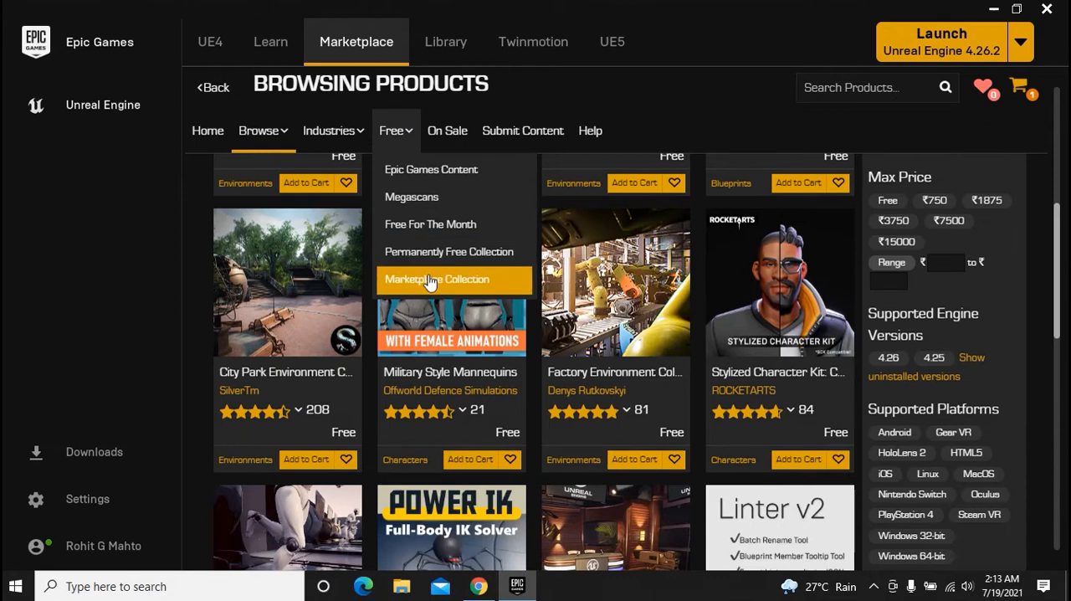
left_click(429, 279)
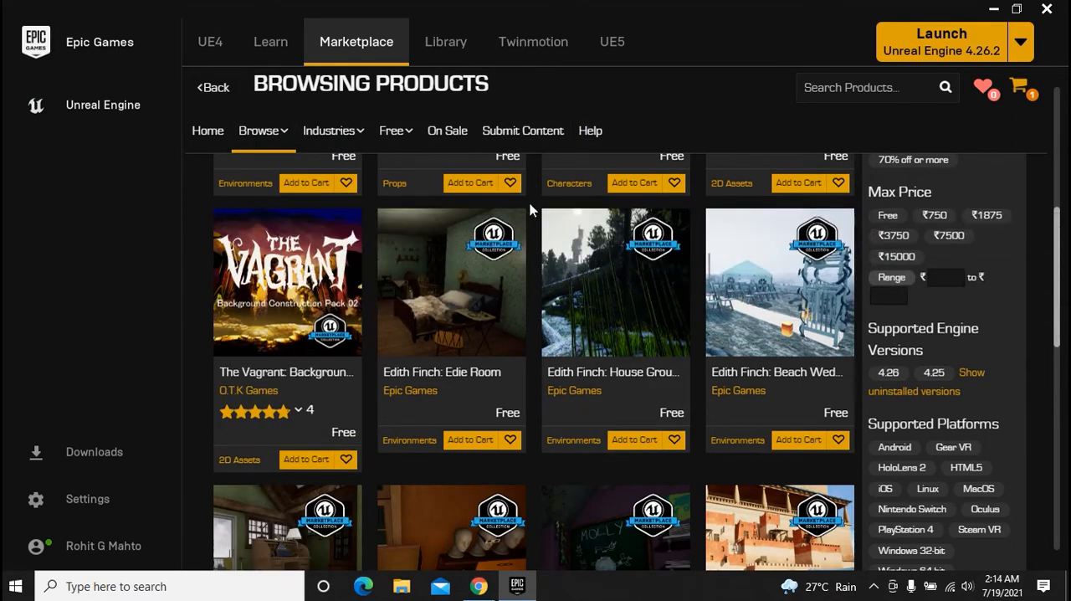
In the Library, remove the uninstalled 4.25.4 engine version slot and add a new engine version slot
left_click(459, 56)
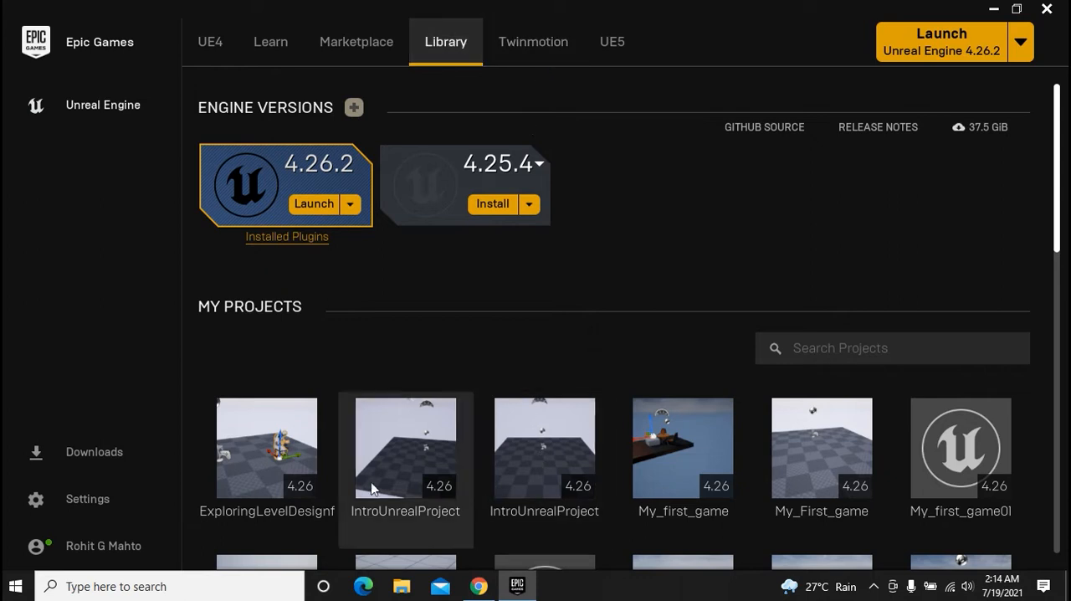
mouse_move(809, 489)
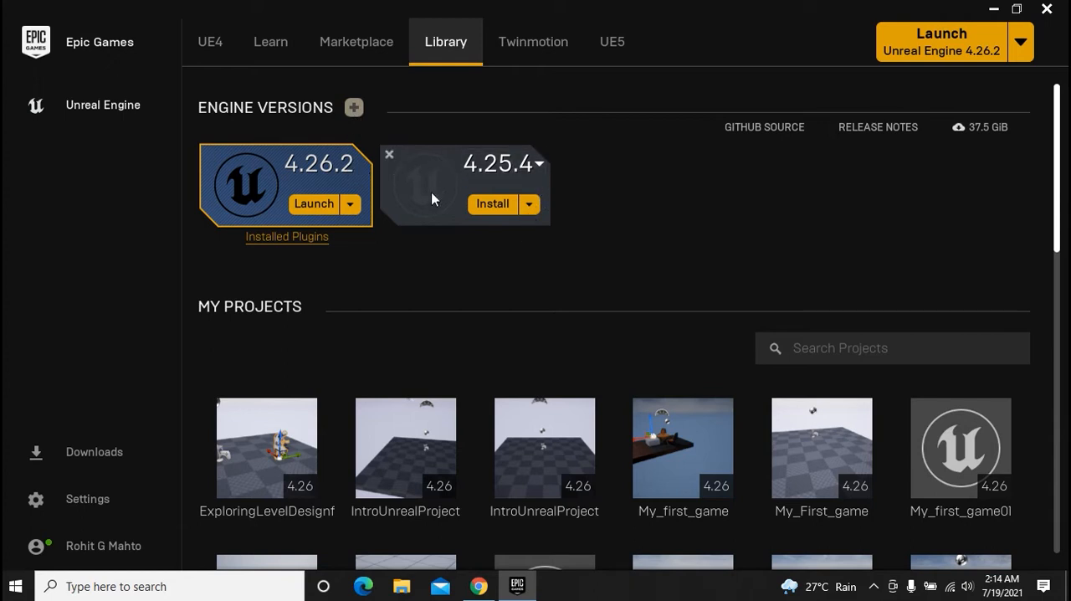
left_click(390, 155)
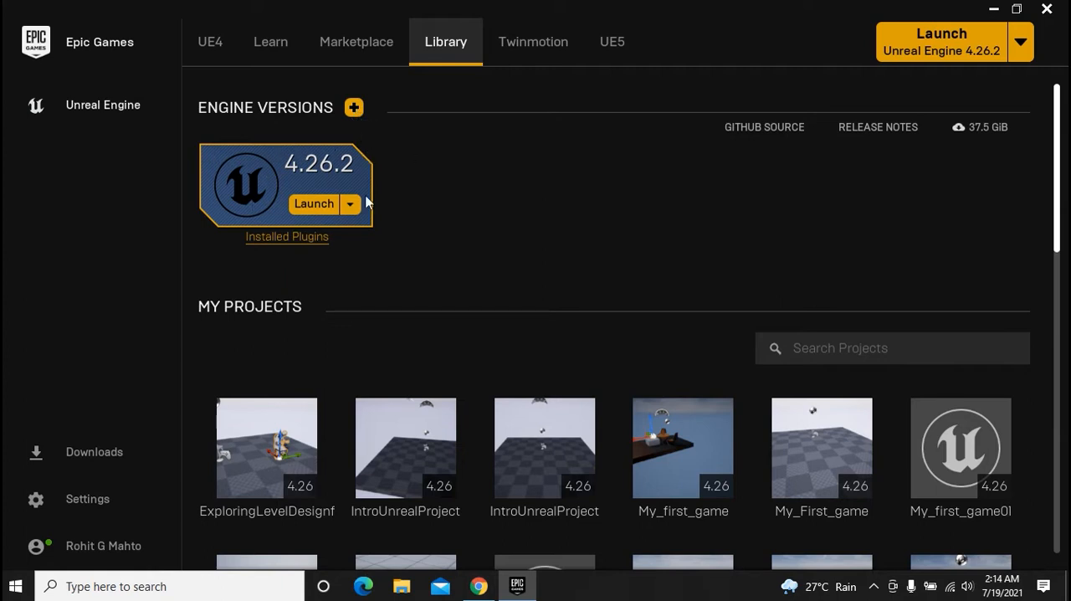
left_click(354, 107)
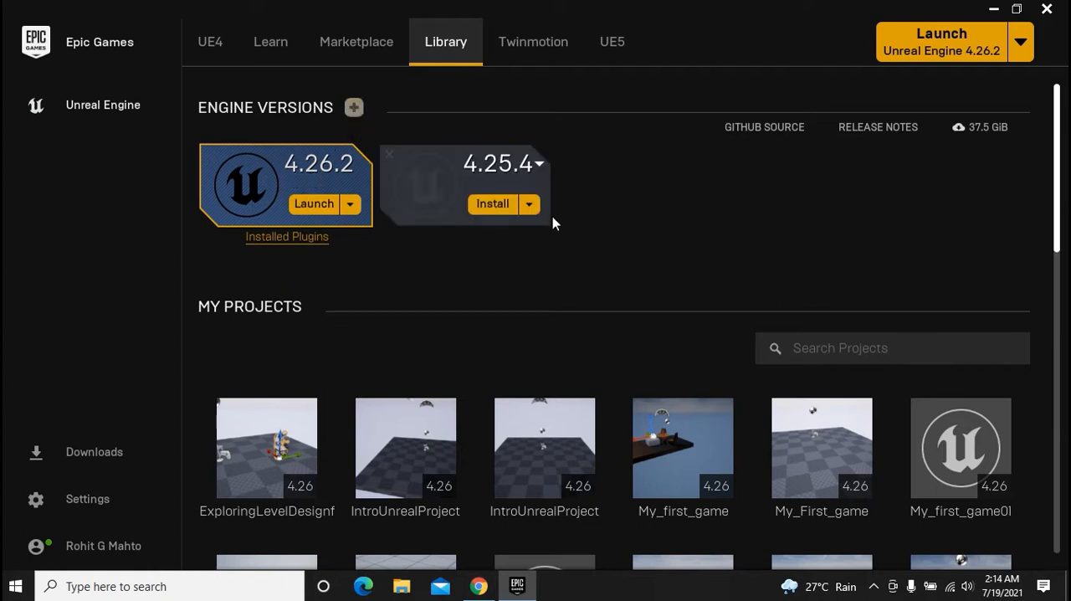
Look through the engine versions available for the uninstalled slot without choosing a different one
left_click(539, 172)
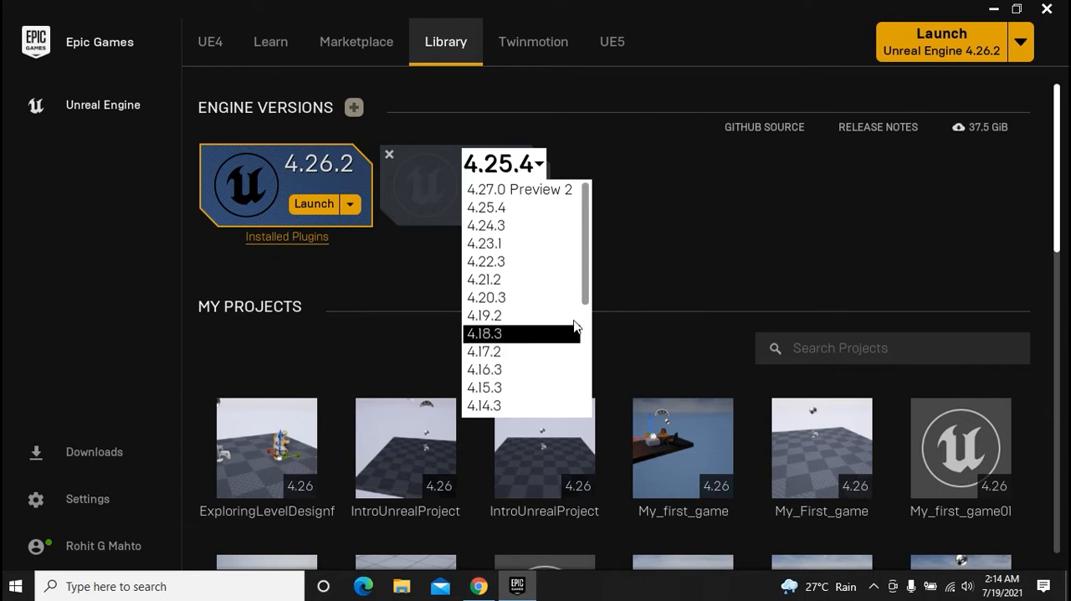
left_click_drag(586, 287, 571, 257)
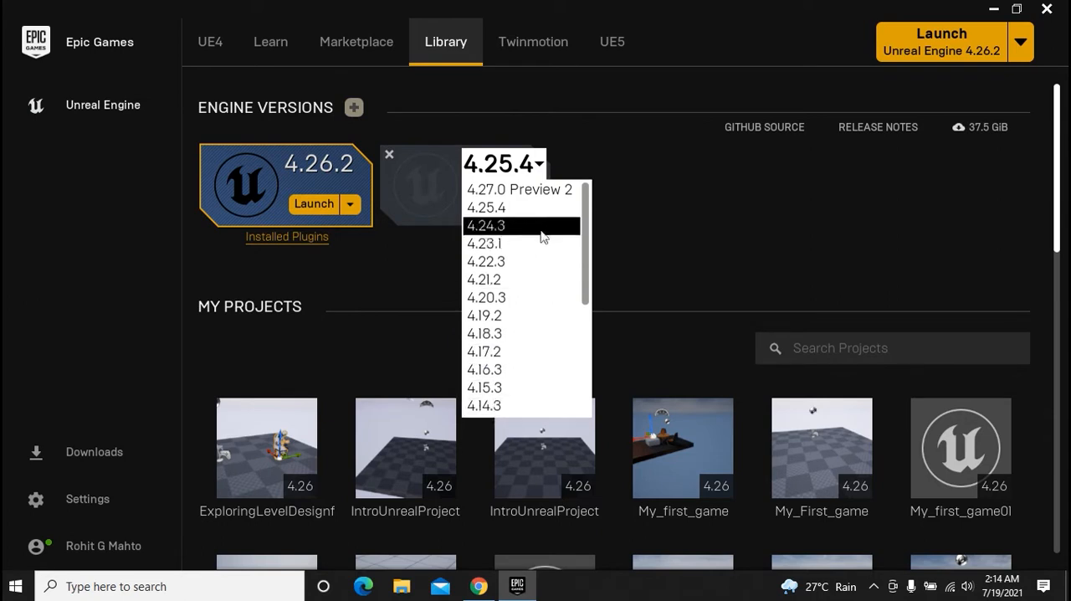
left_click(739, 225)
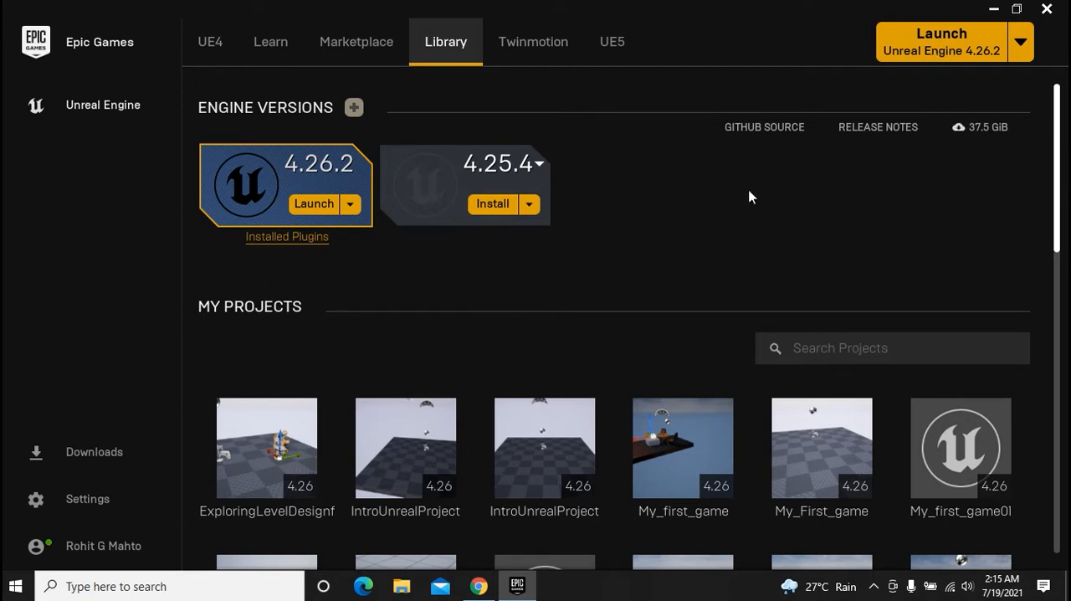
Look through the existing projects under My Projects in the Library
scroll(740, 197, "down", 3)
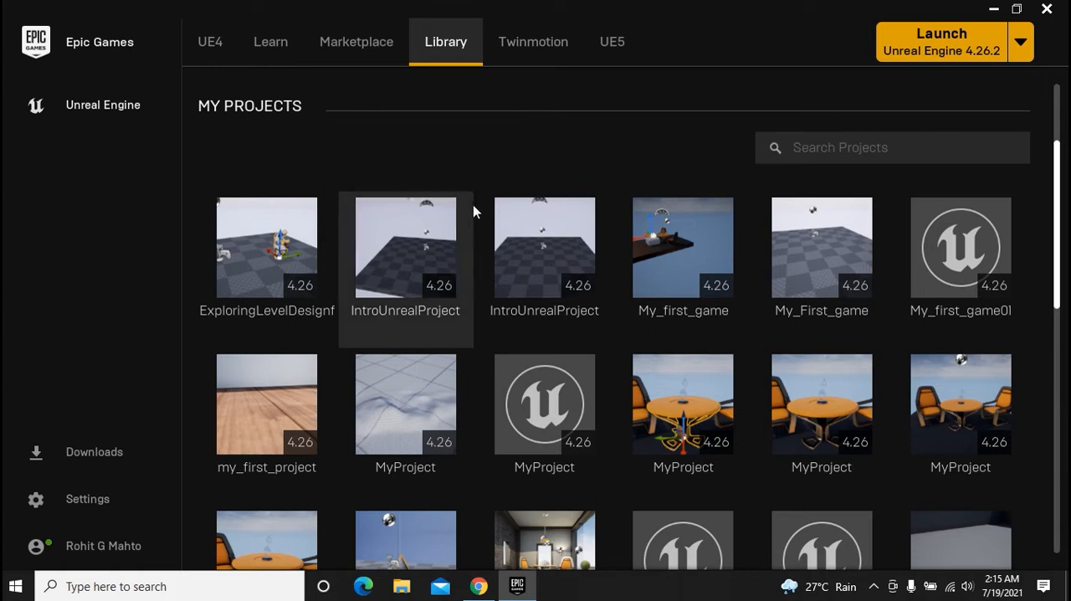
scroll(475, 204, "down", 1)
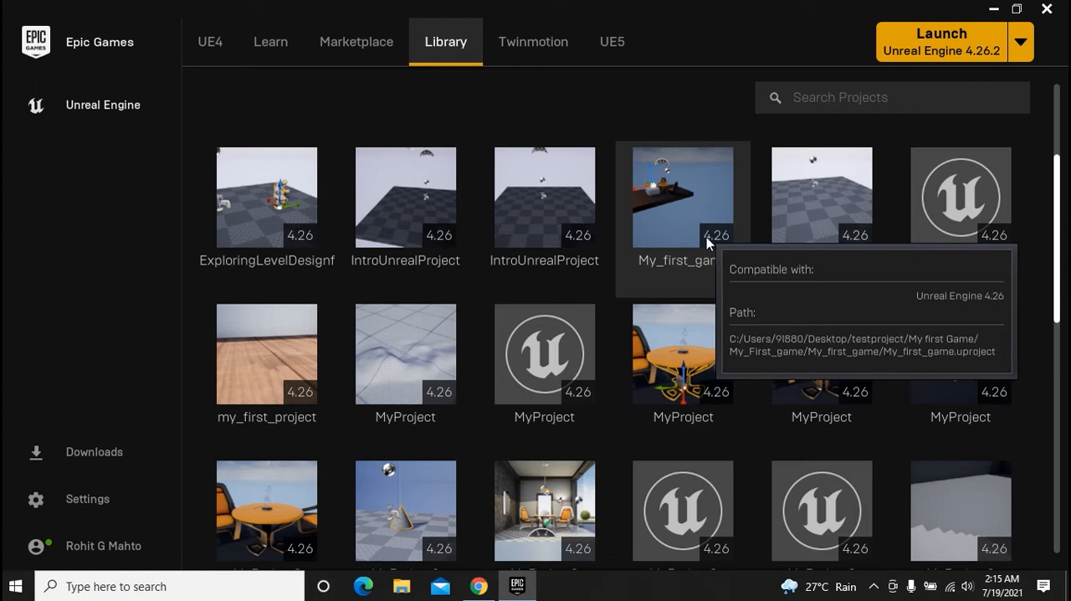
scroll(820, 264, "down", 1)
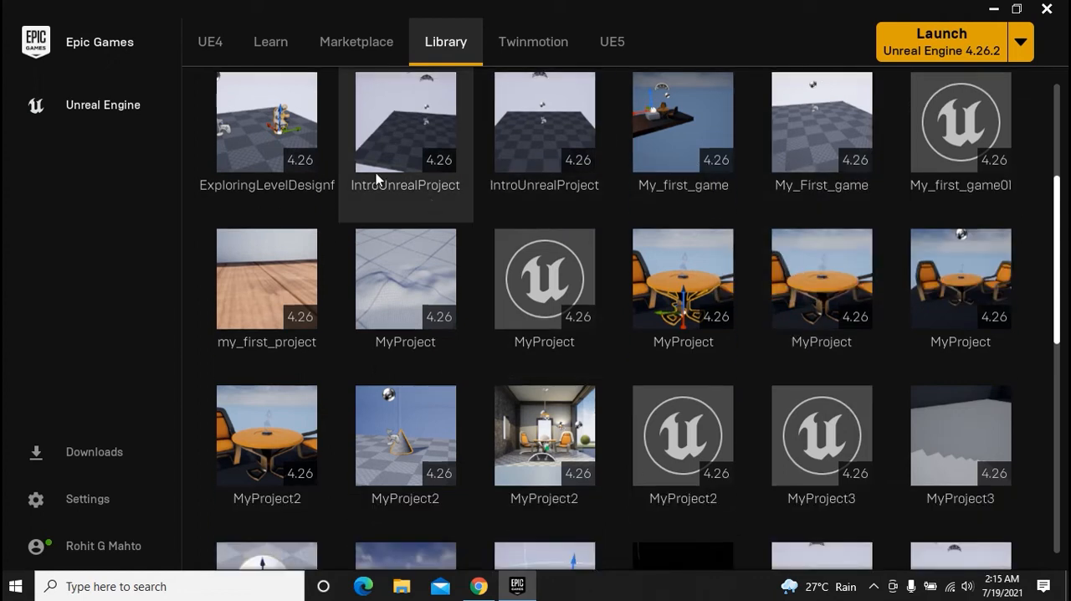
scroll(727, 325, "down", 1)
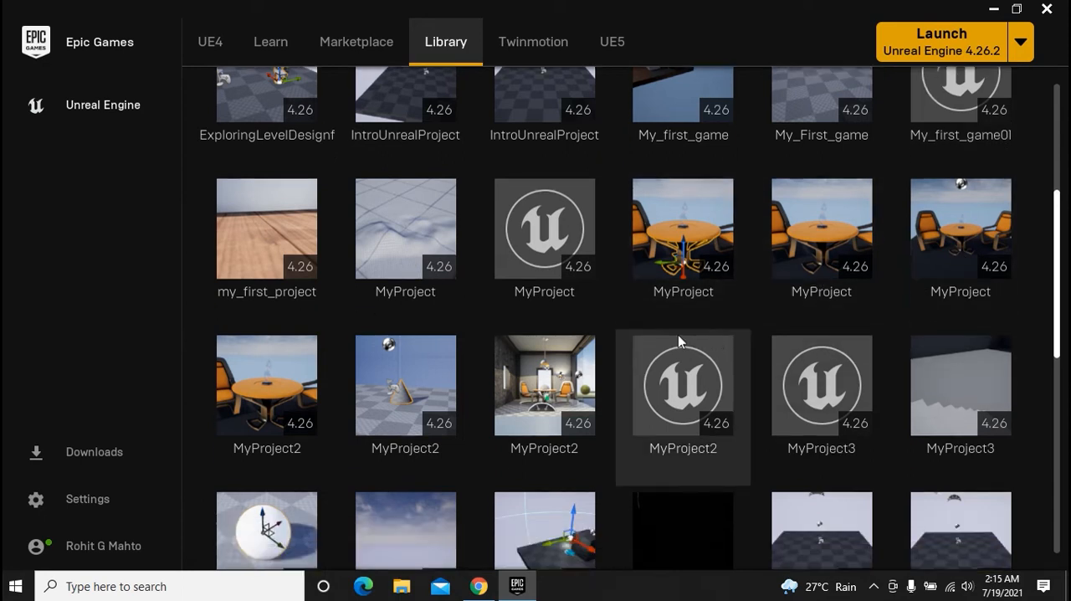
scroll(678, 335, "down", 2)
scroll(514, 332, "down", 4)
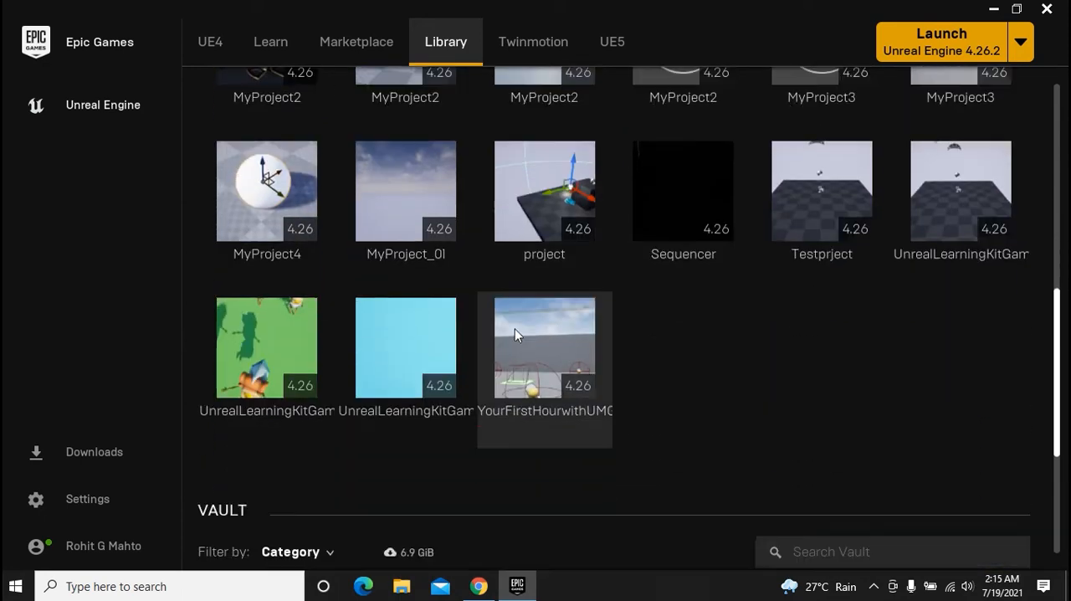
scroll(647, 334, "up", 2)
scroll(647, 333, "up", 4)
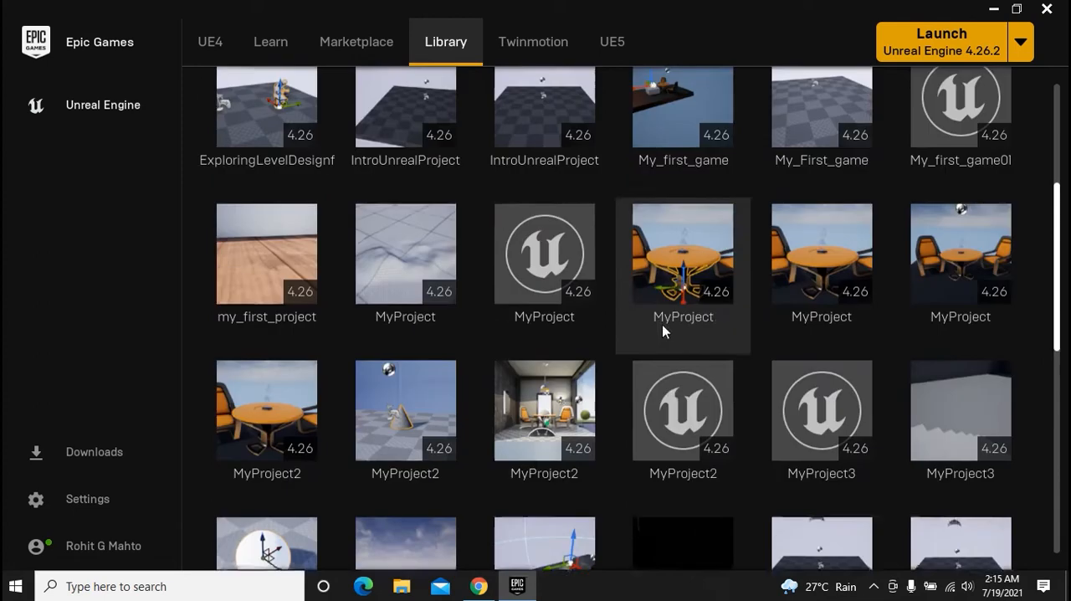
scroll(864, 320, "down", 1)
scroll(864, 319, "down", 3)
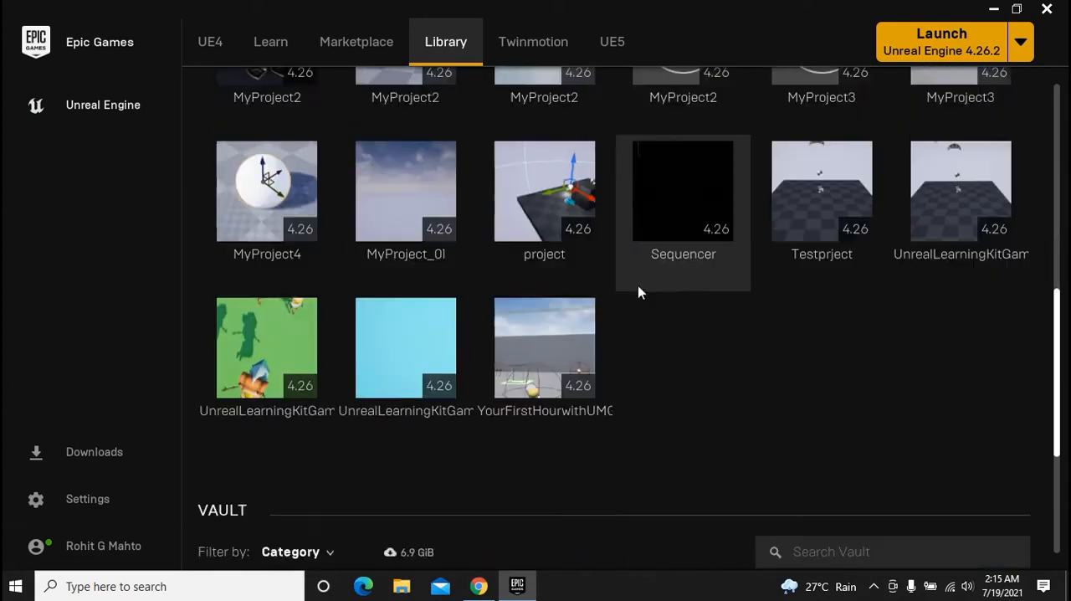
Examine the Library's Vault and the content packs it holds for creating or adding to projects
scroll(383, 284, "down", 1)
scroll(385, 286, "down", 3)
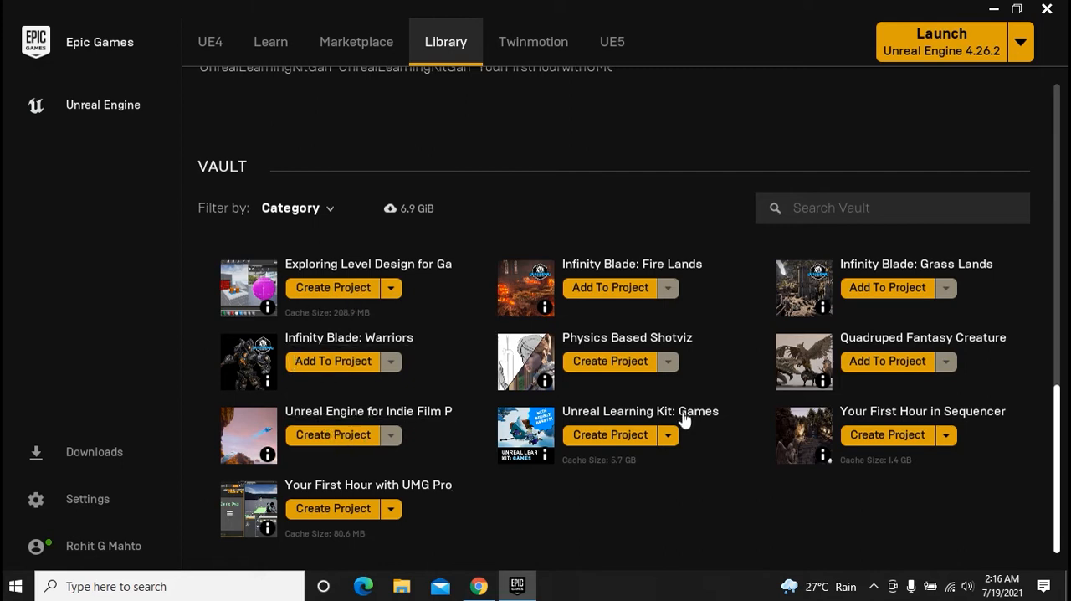
scroll(479, 346, "up", 1)
scroll(511, 322, "up", 2)
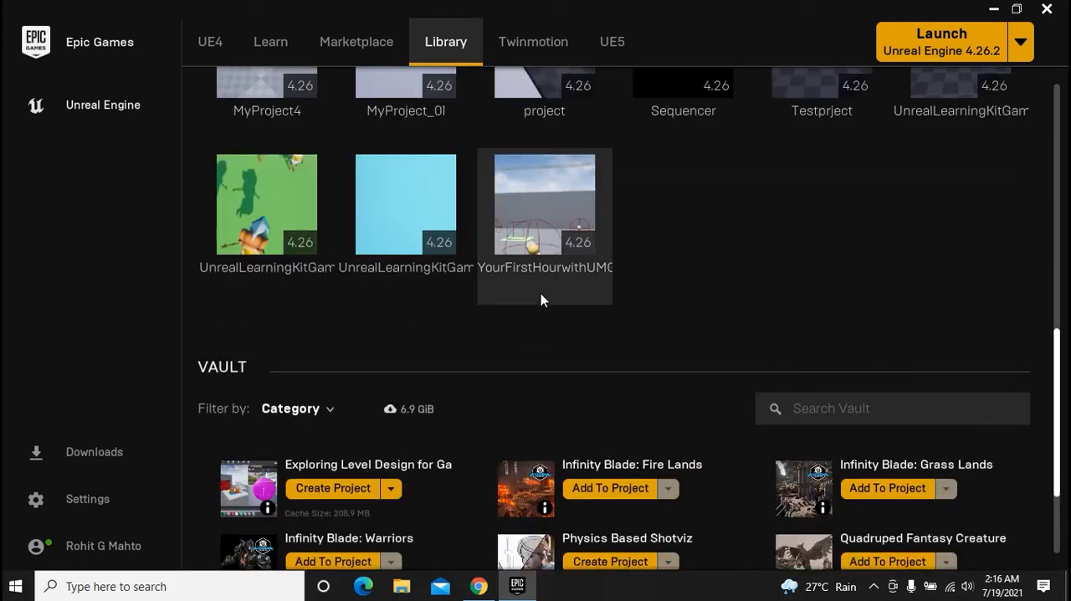
Open the Twinmotion section and read through its trial version and product description
left_click(546, 48)
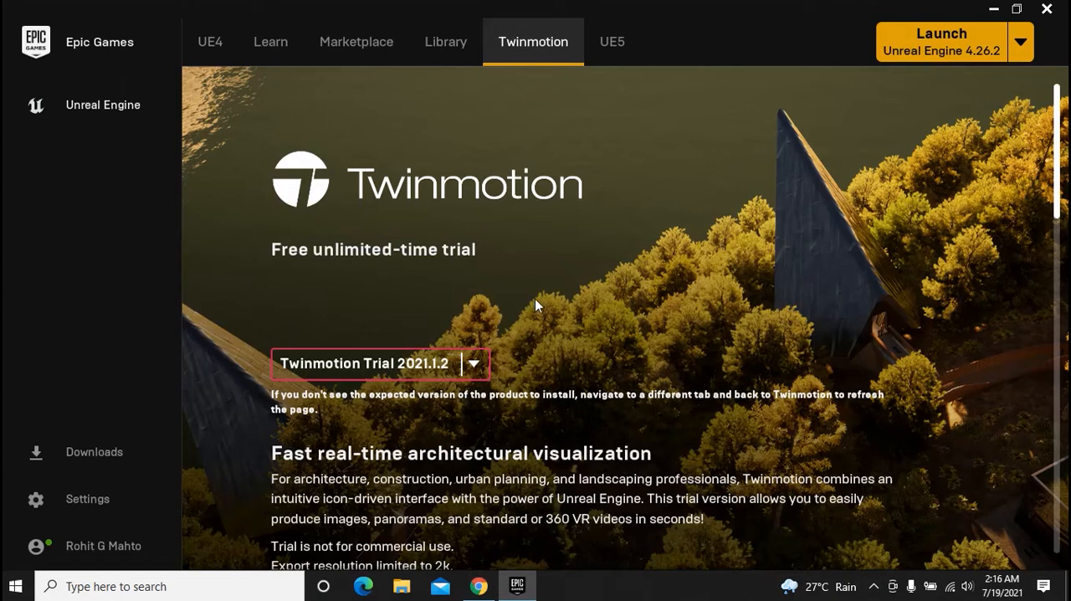
scroll(539, 297, "down", 1)
scroll(538, 297, "down", 1)
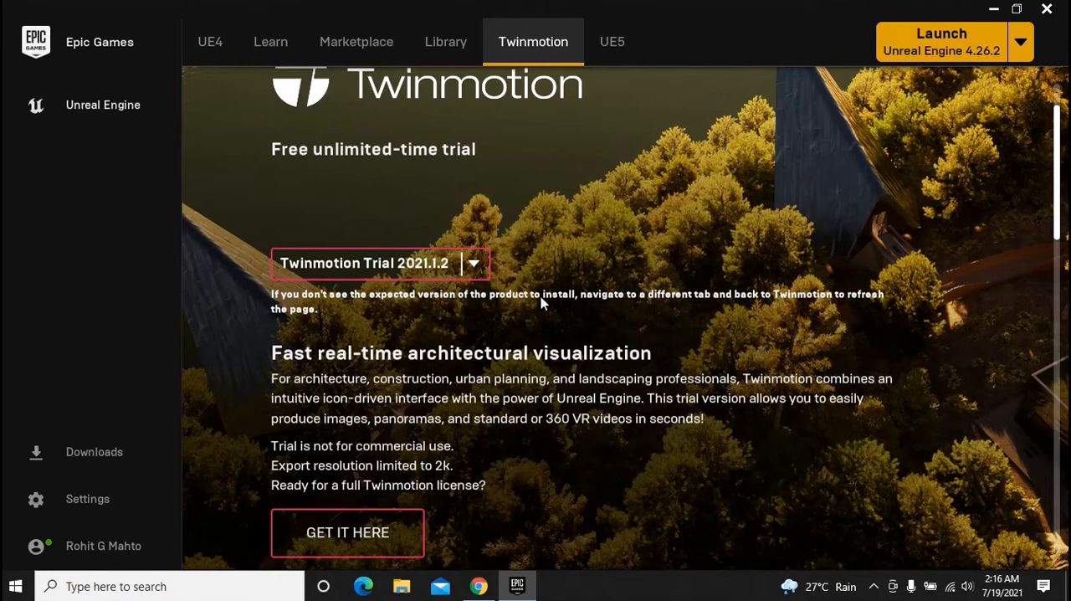
scroll(546, 300, "down", 3)
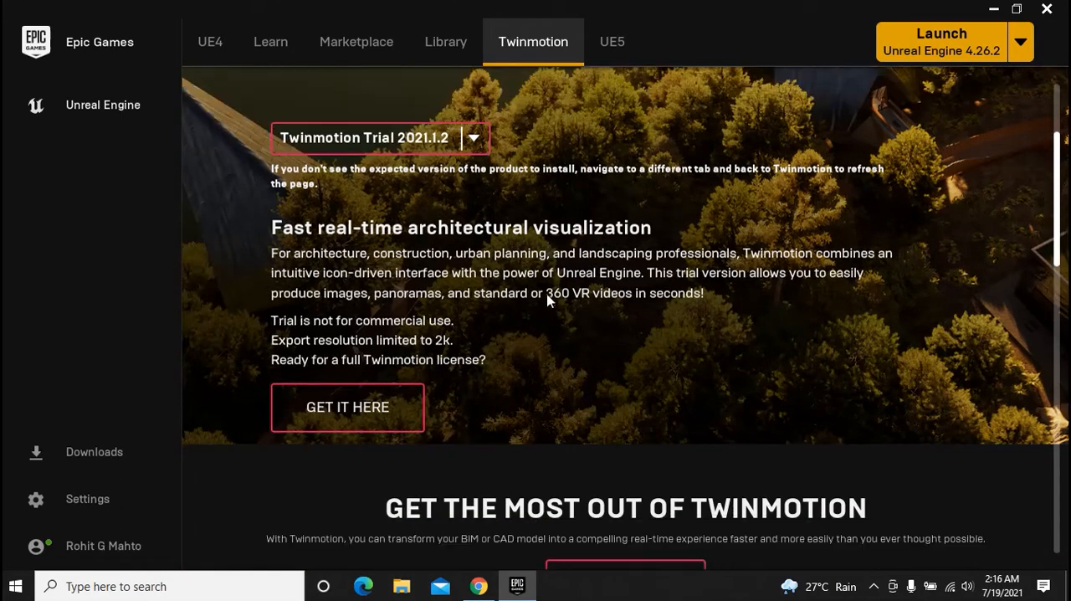
scroll(549, 300, "down", 1)
scroll(592, 293, "up", 6)
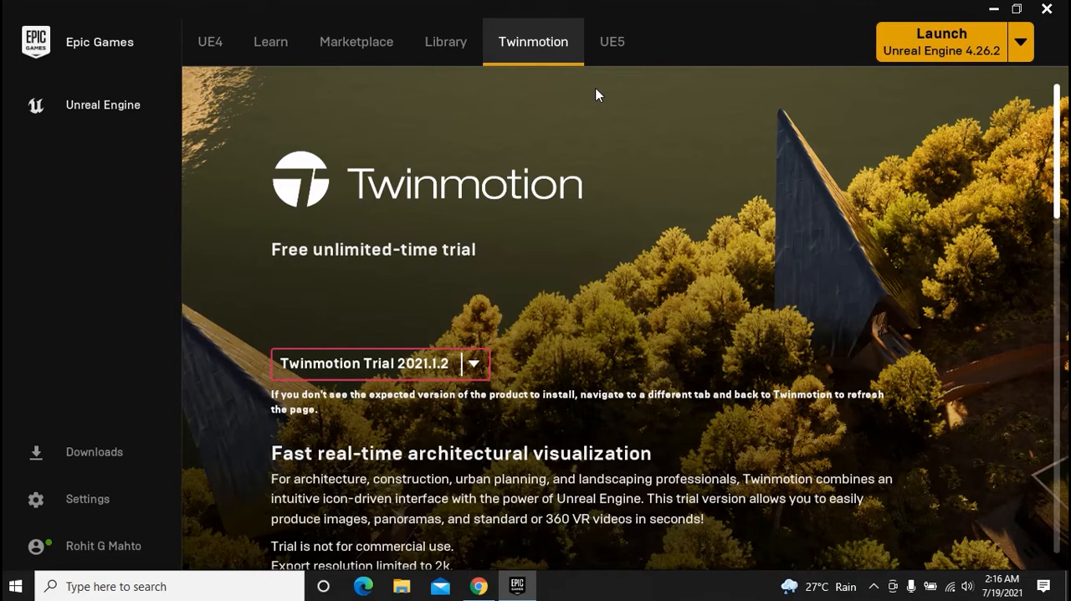
Open the UE5 section and look over the Unreal Engine 5 Early Access page
left_click(612, 46)
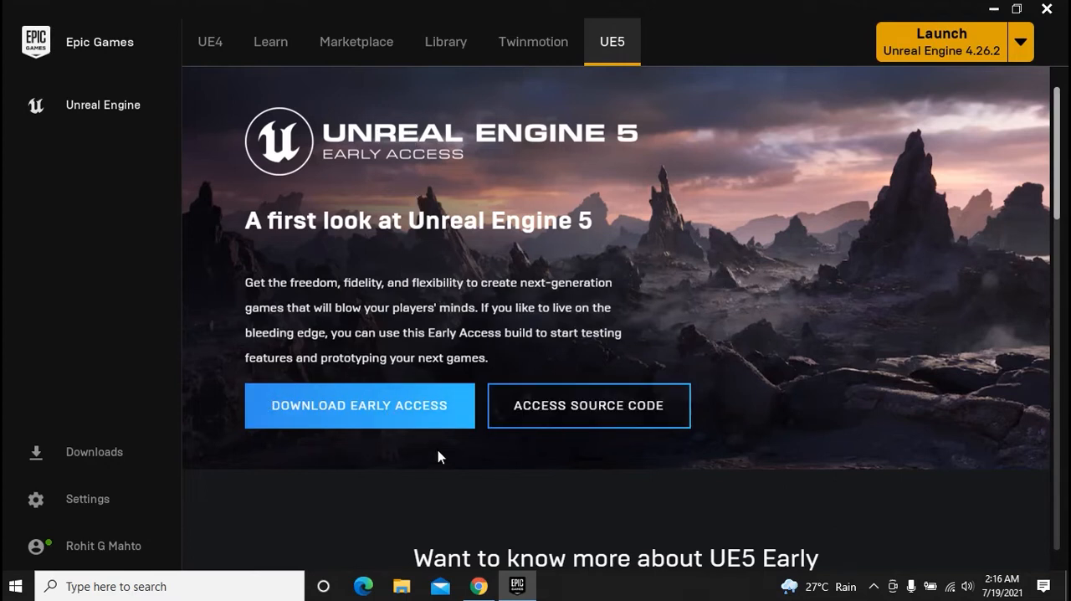
scroll(510, 259, "down", 5)
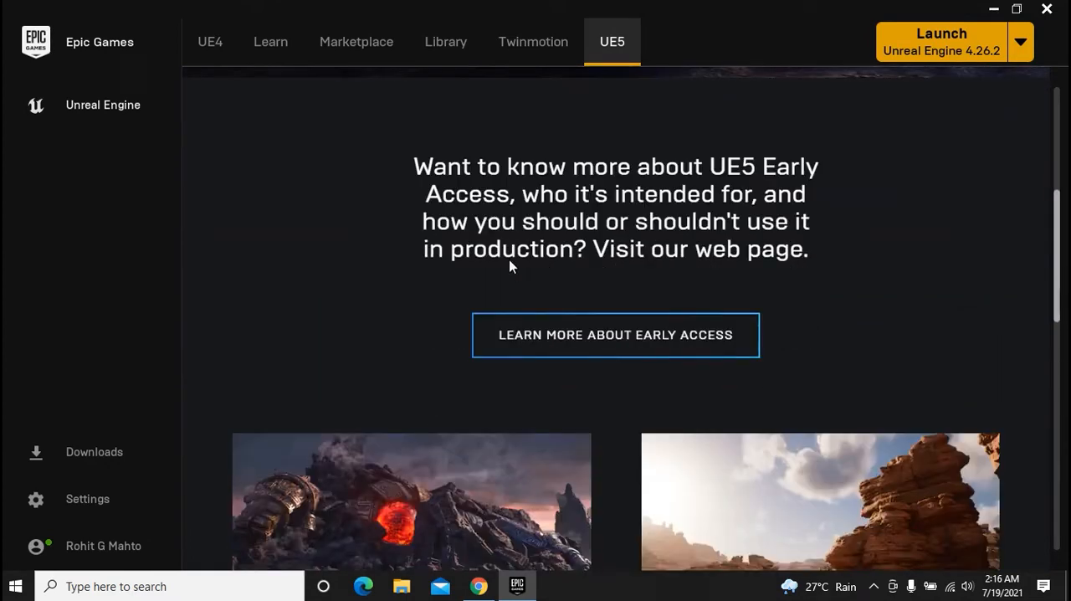
scroll(509, 265, "down", 5)
scroll(509, 264, "up", 10)
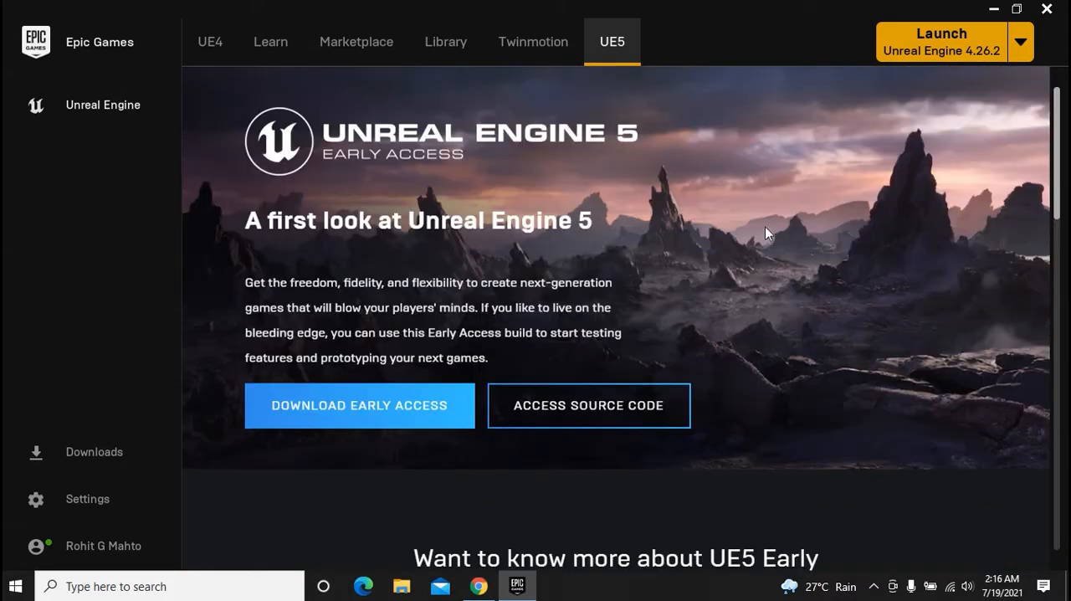
Launch Unreal Engine 4.26.2 and look over the recent projects and new project categories in the Project Browser
left_click(959, 51)
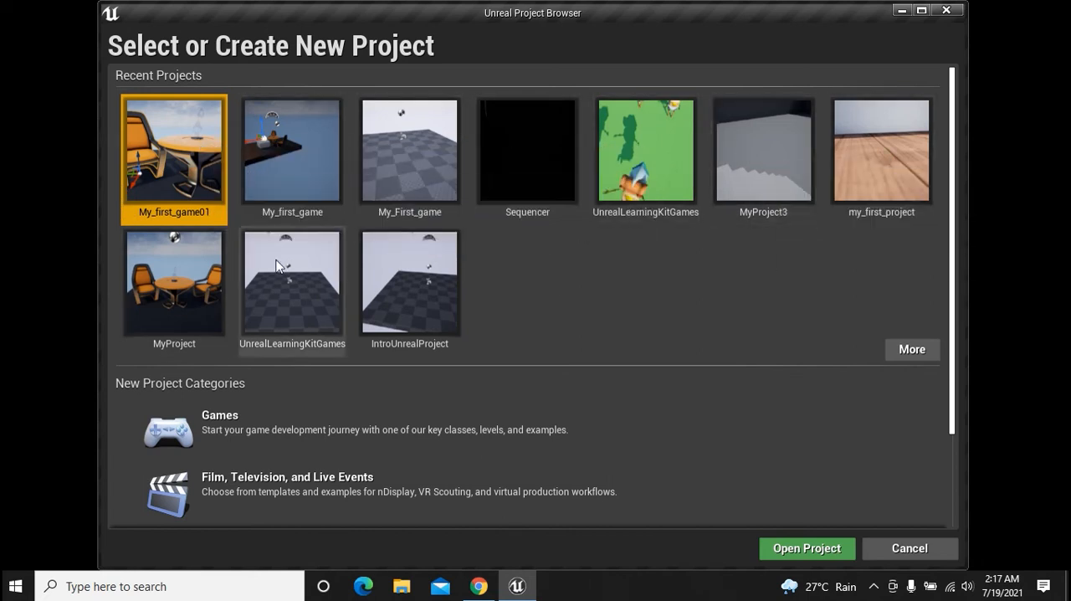
scroll(475, 252, "down", 1)
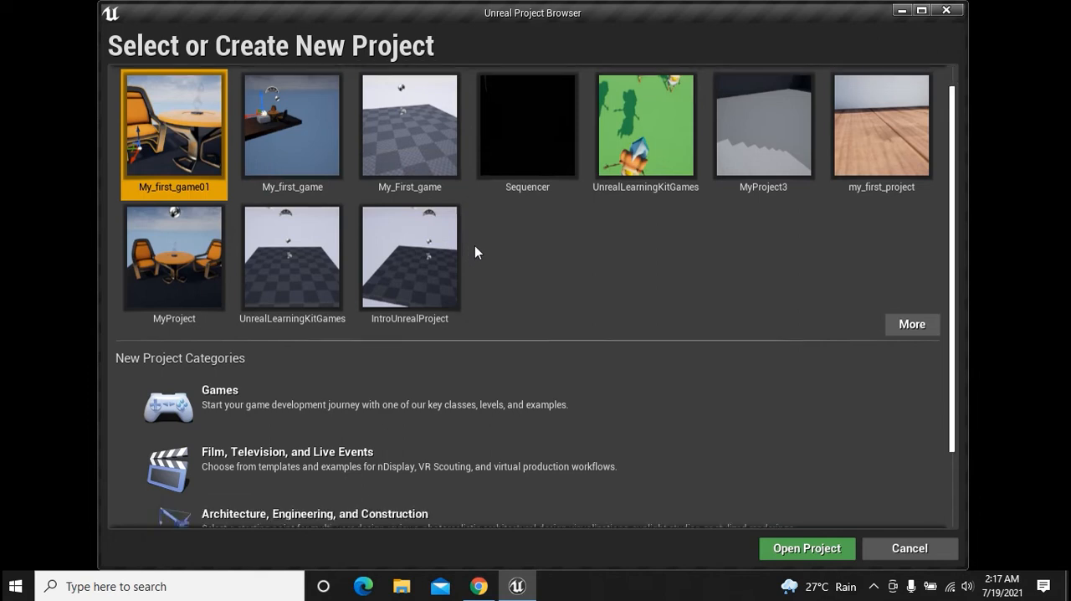
scroll(475, 251, "down", 4)
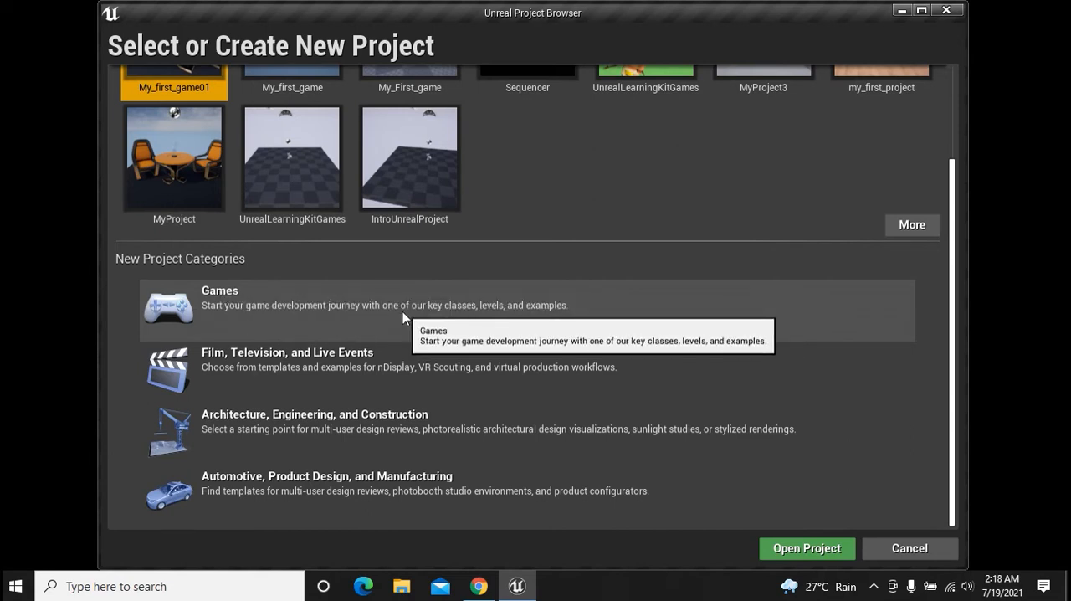
View the templates offered in the Games category, and return to the project categories
left_click(331, 305)
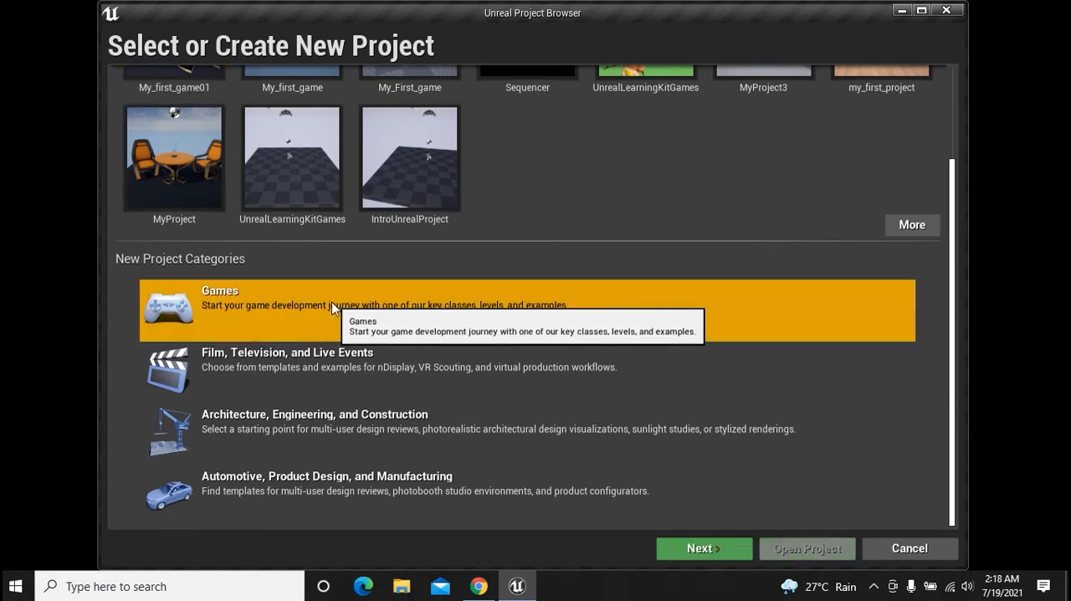
left_click(694, 552)
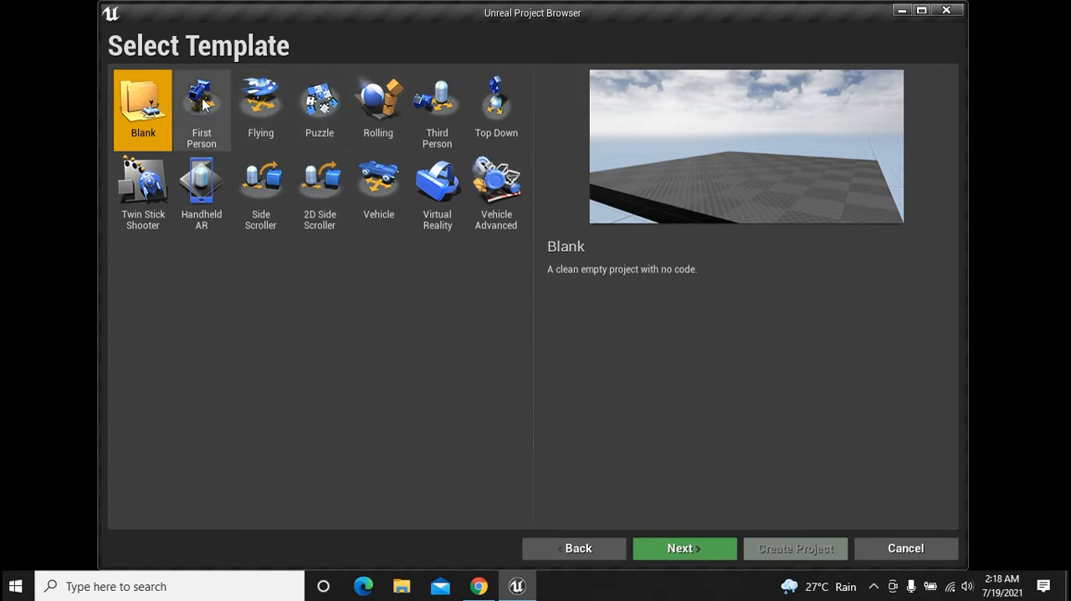
left_click(611, 548)
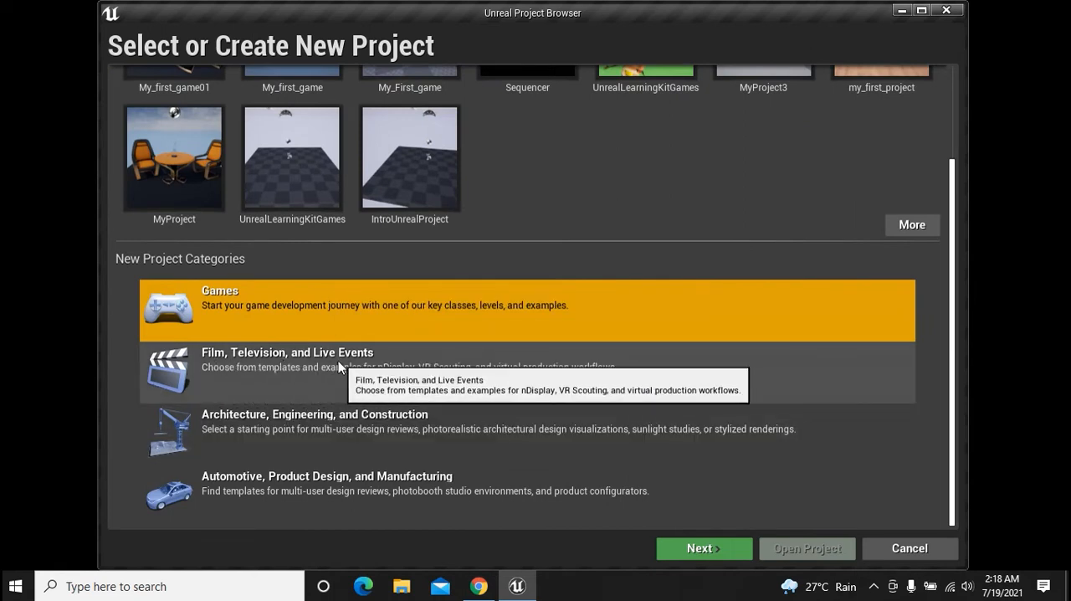
View the templates for Film, Television, and Live Events, and return to the project categories
left_click(299, 367)
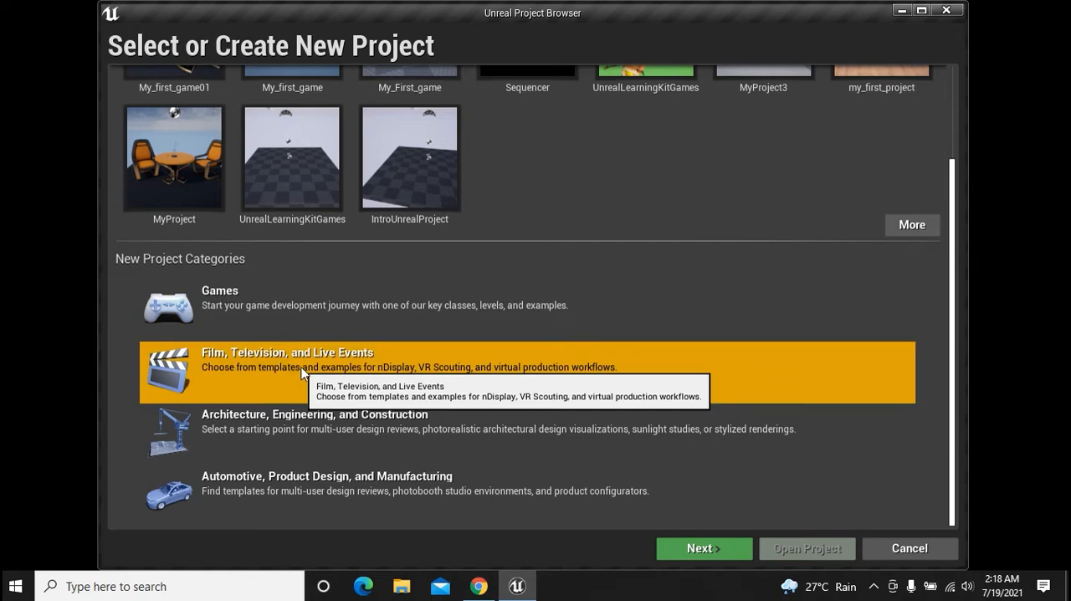
left_click(676, 549)
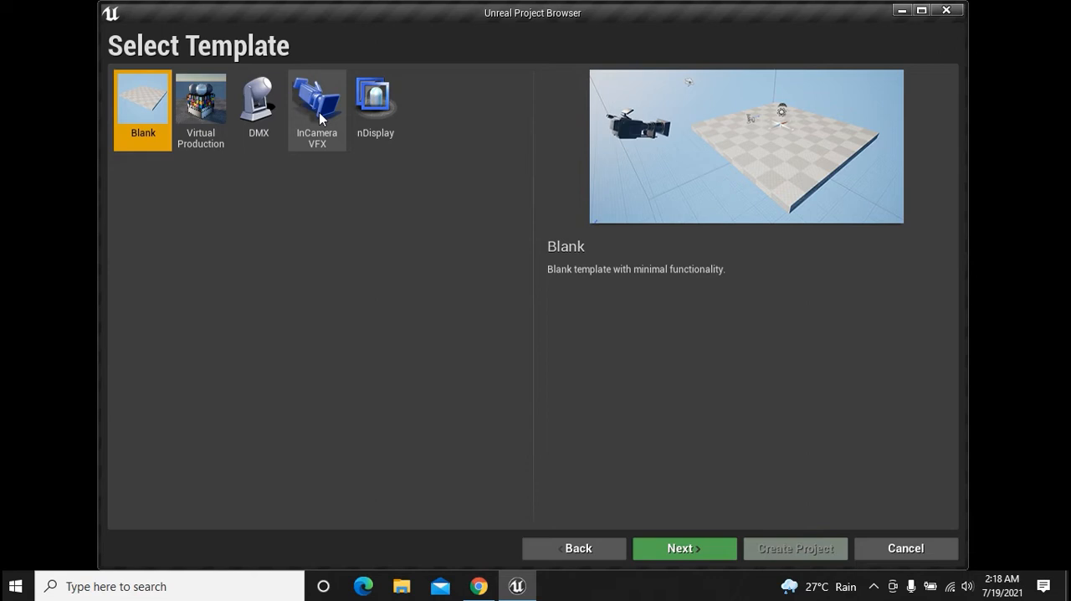
left_click(591, 549)
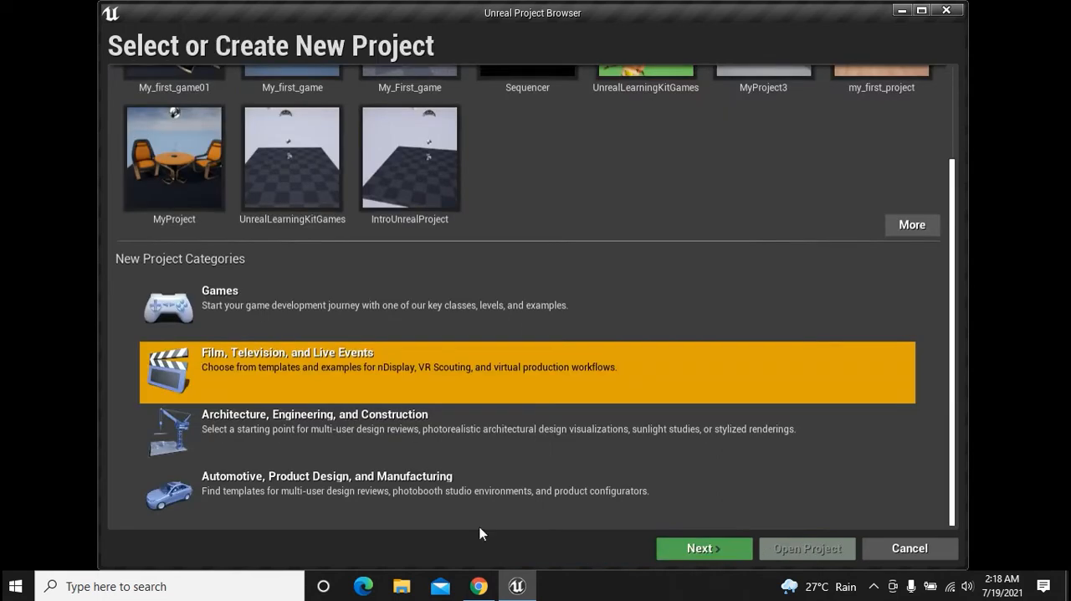
View the templates for Architecture, Engineering, and Construction, and return to the project categories
left_click(286, 433)
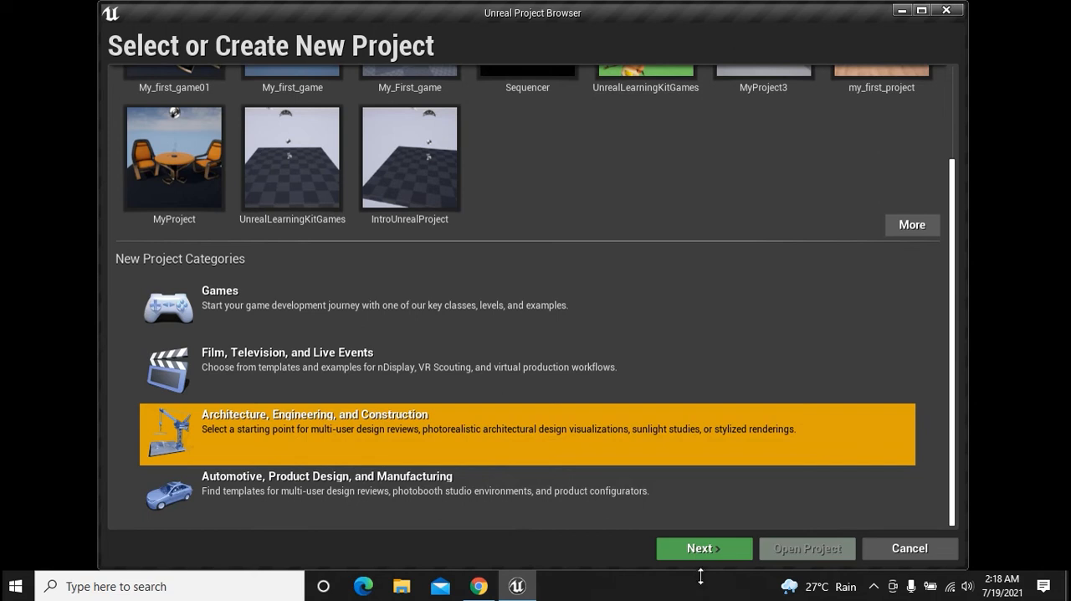
left_click(695, 550)
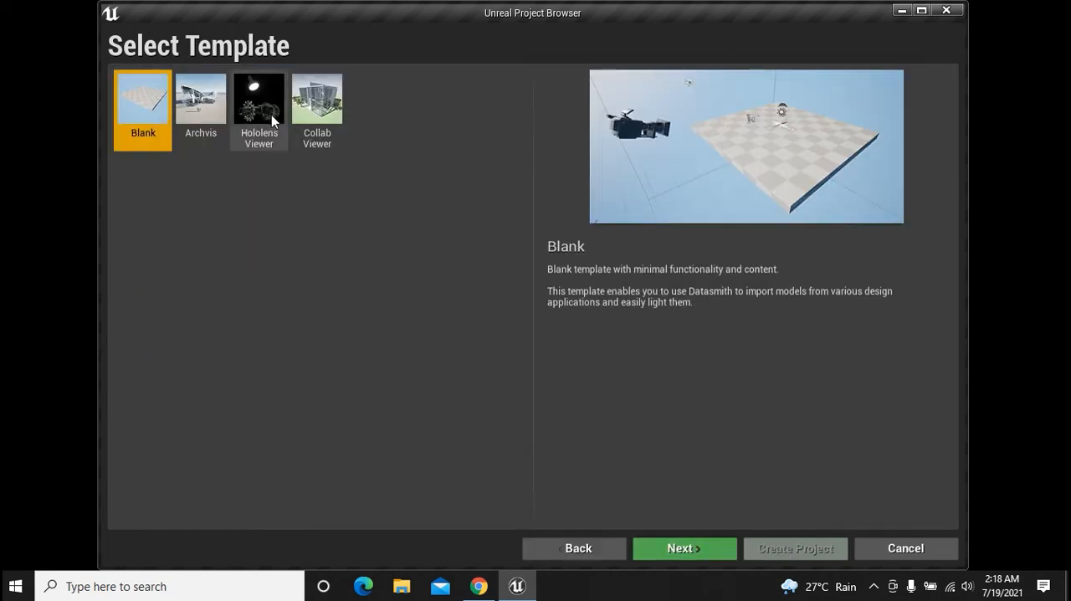
left_click(568, 550)
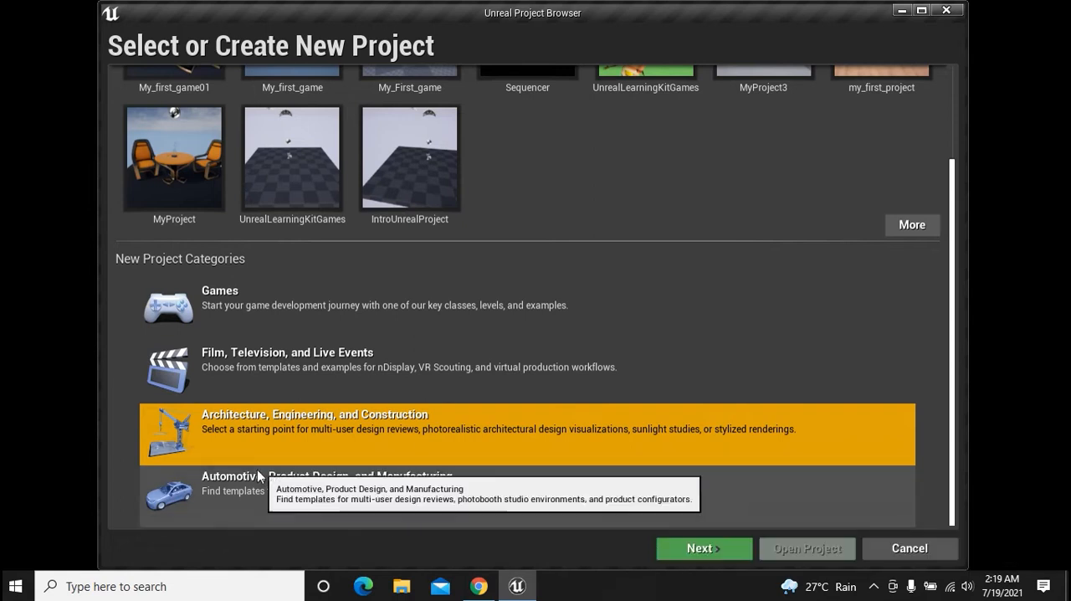
View the templates for Automotive, Product Design, and Manufacturing, and return to the project categories
left_click(431, 503)
left_click(680, 551)
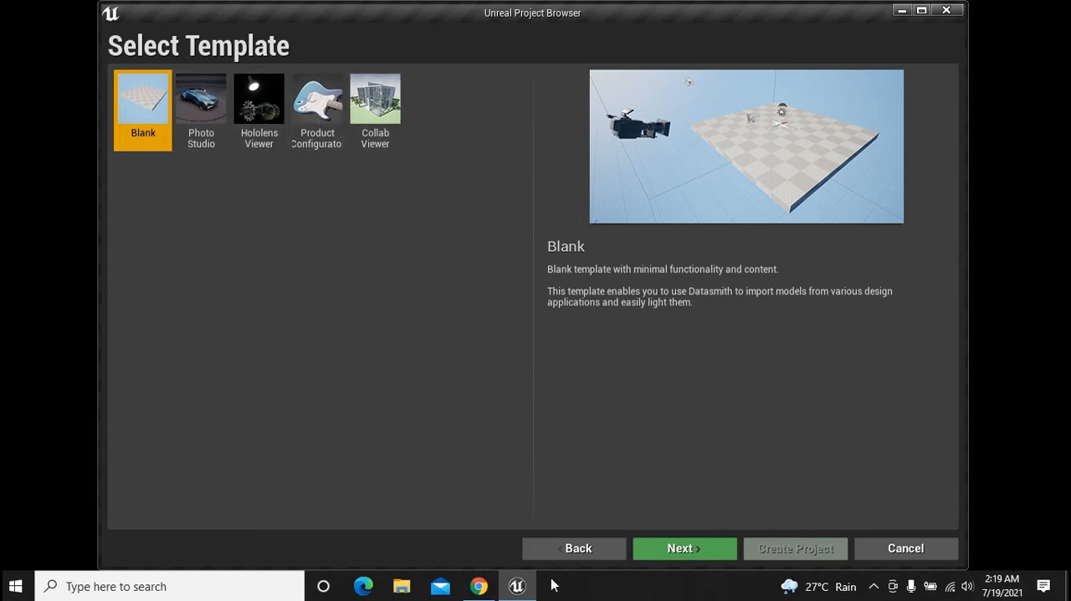
left_click(580, 550)
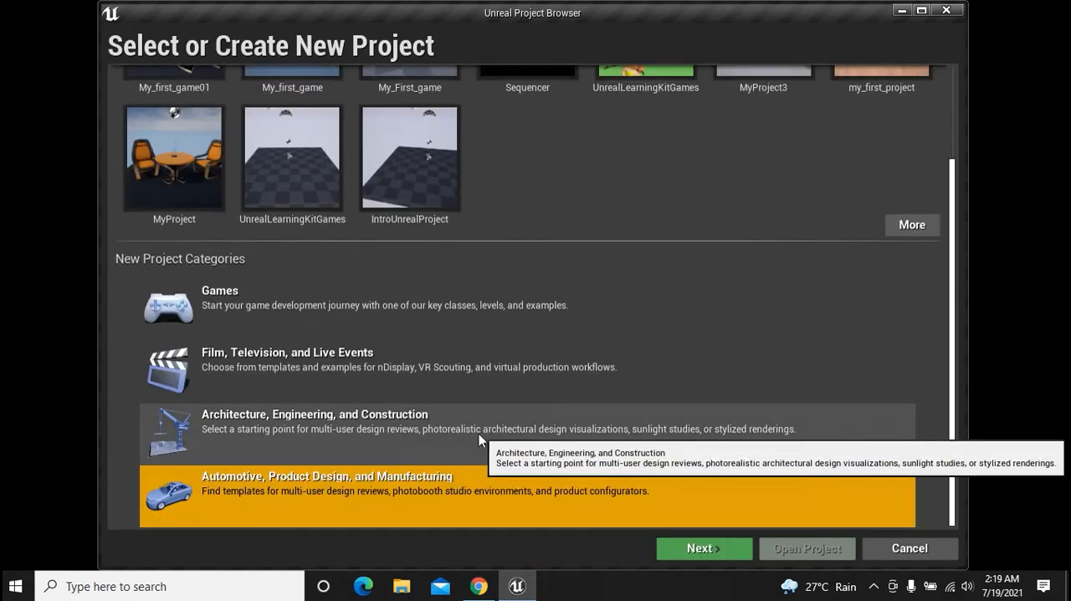
Choose Games as the new project's category and proceed to its template selection
left_click(256, 296)
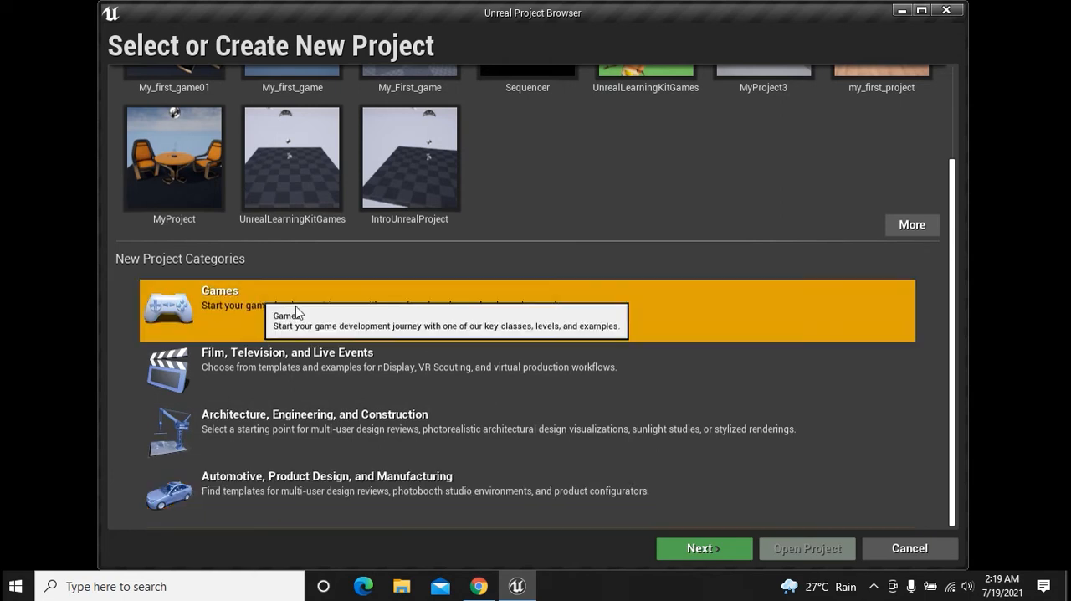
left_click(693, 551)
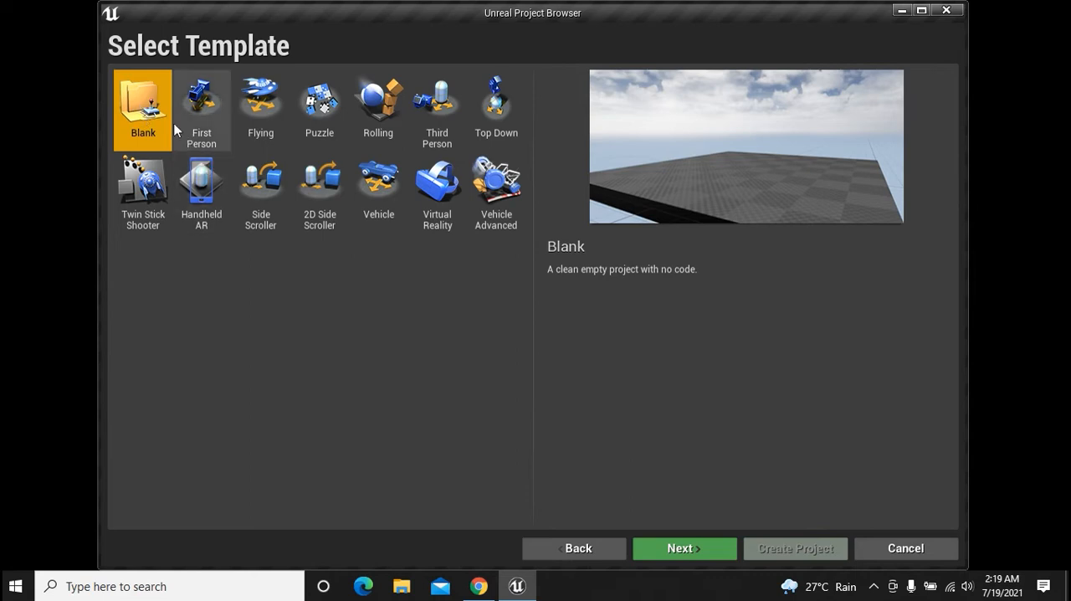
Proceed with the Blank template and set the project type to Blueprint
left_click(687, 551)
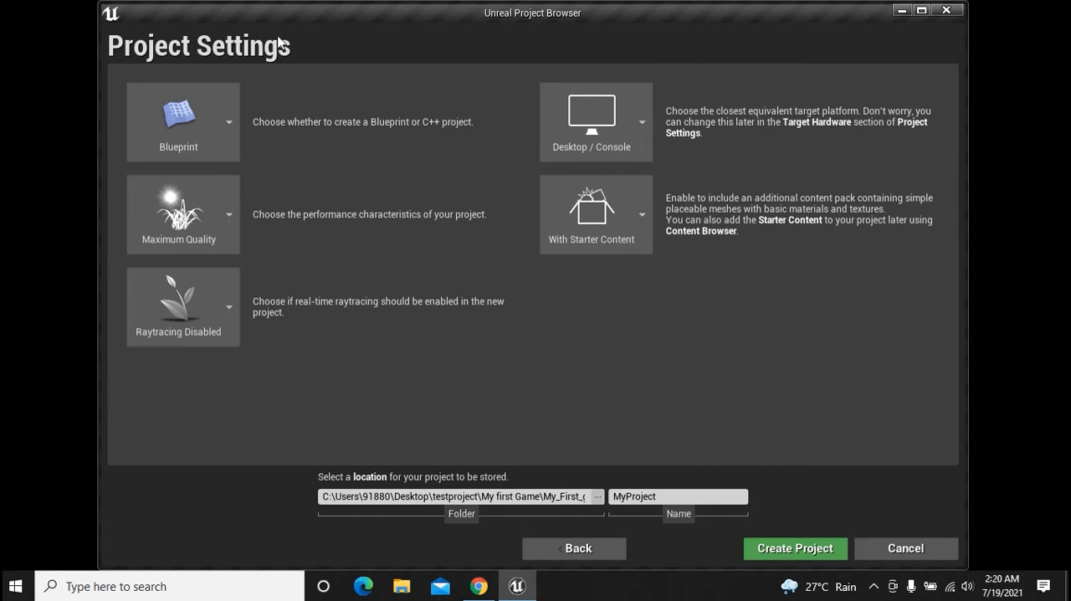
left_click(225, 138)
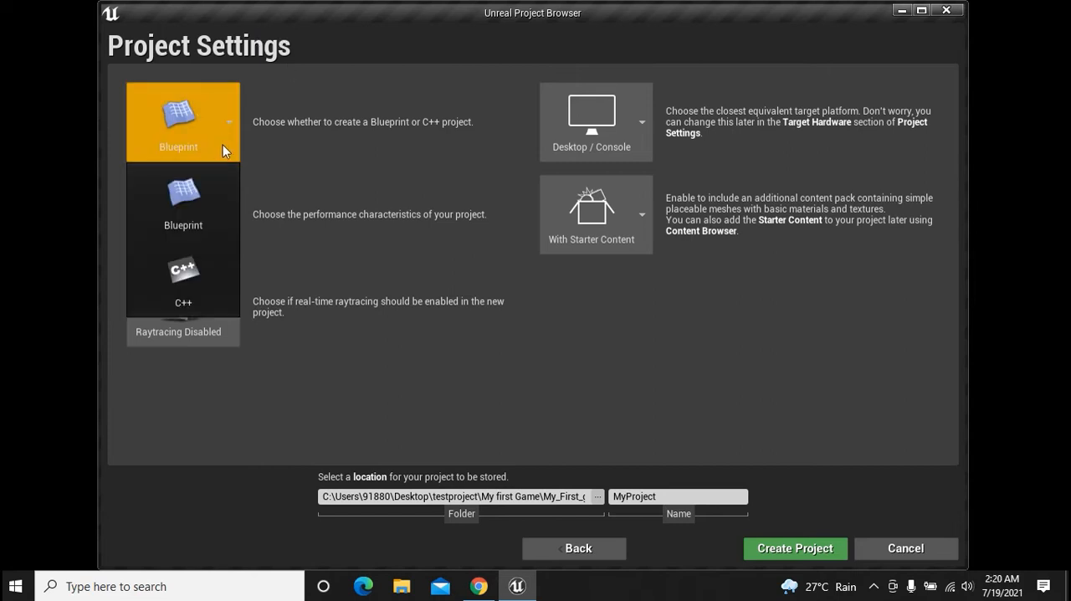
left_click(199, 211)
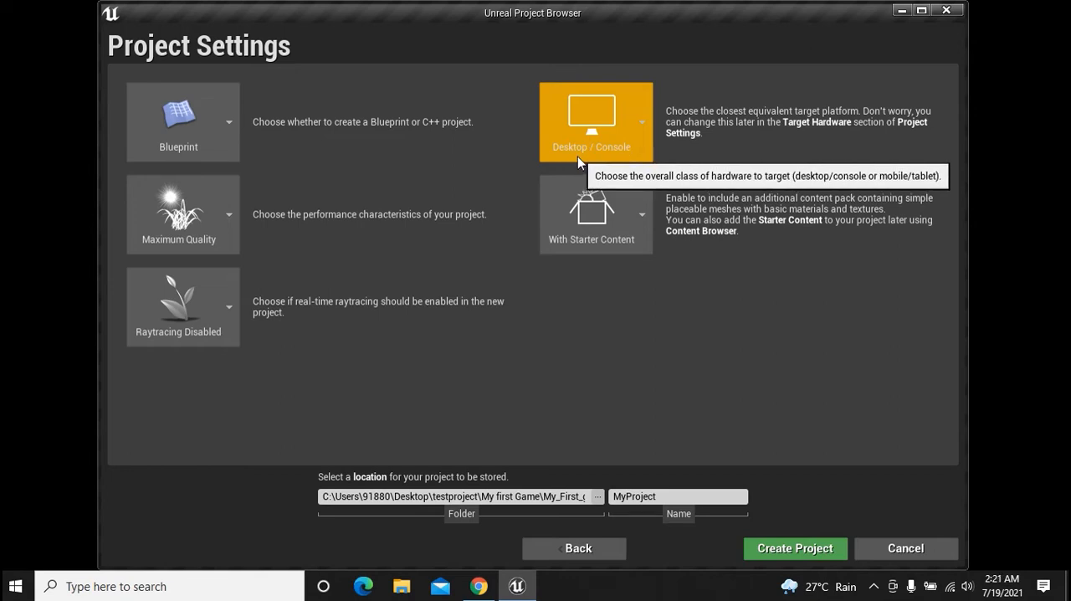
Review the target platform options, keeping Desktop / Console, and select the My_First_game folder as the project location
left_click(635, 154)
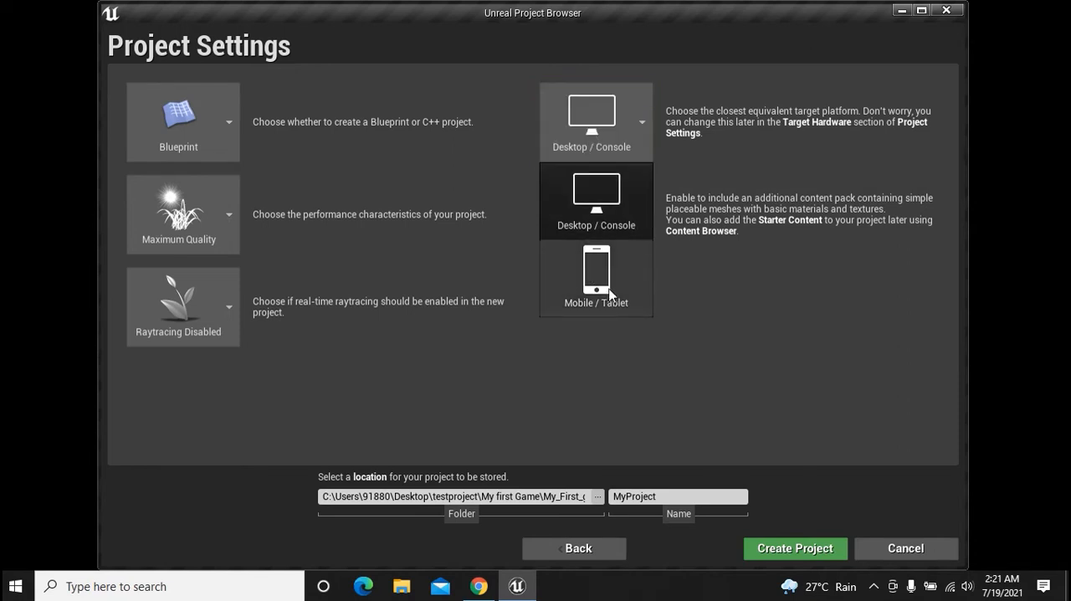
left_click(768, 357)
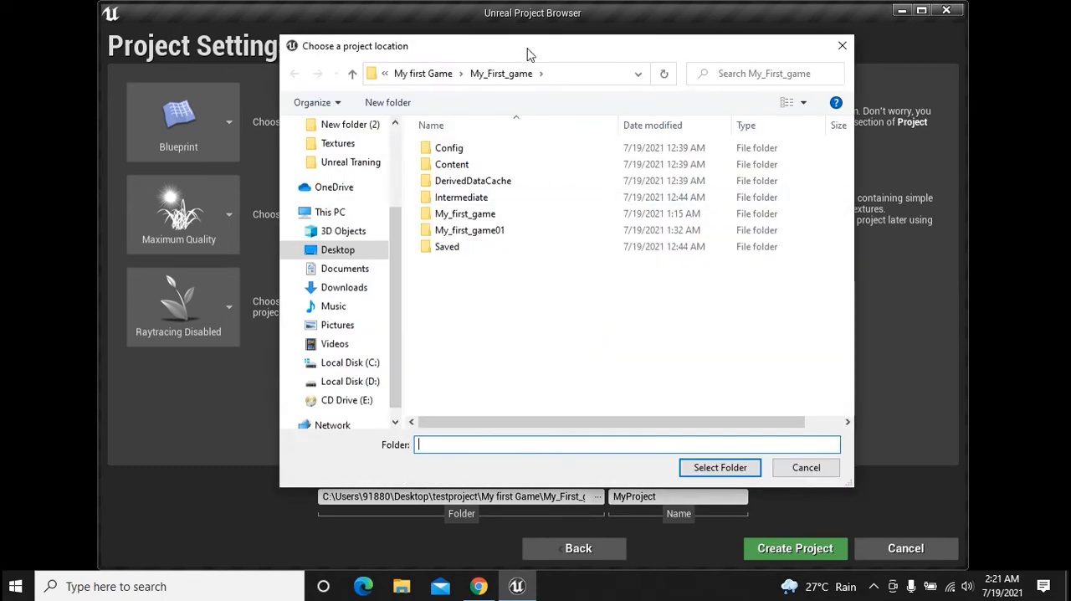
left_click_drag(527, 55, 509, 61)
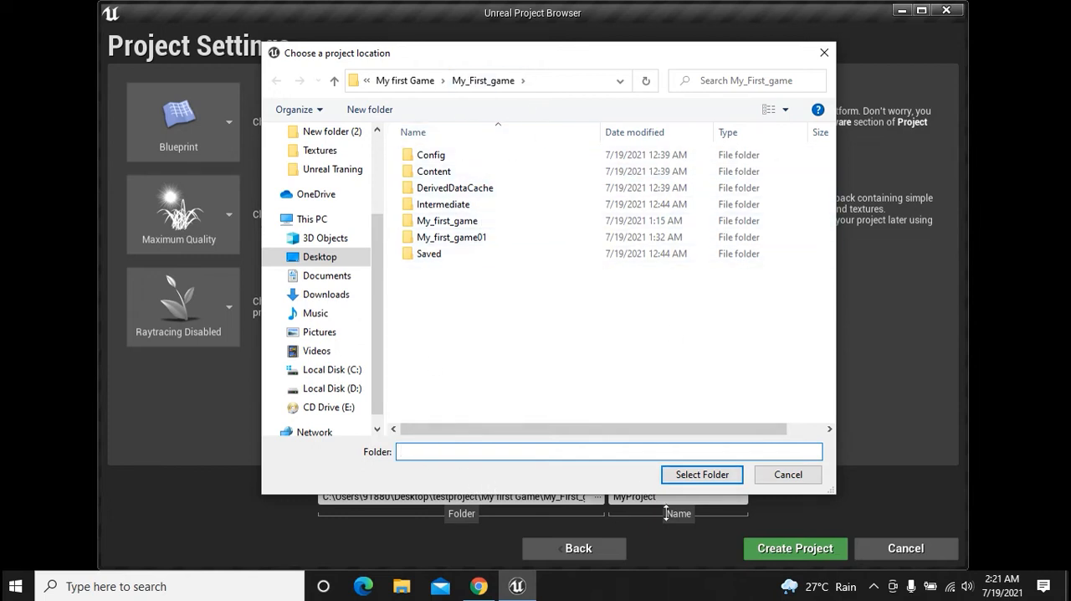
left_click(702, 475)
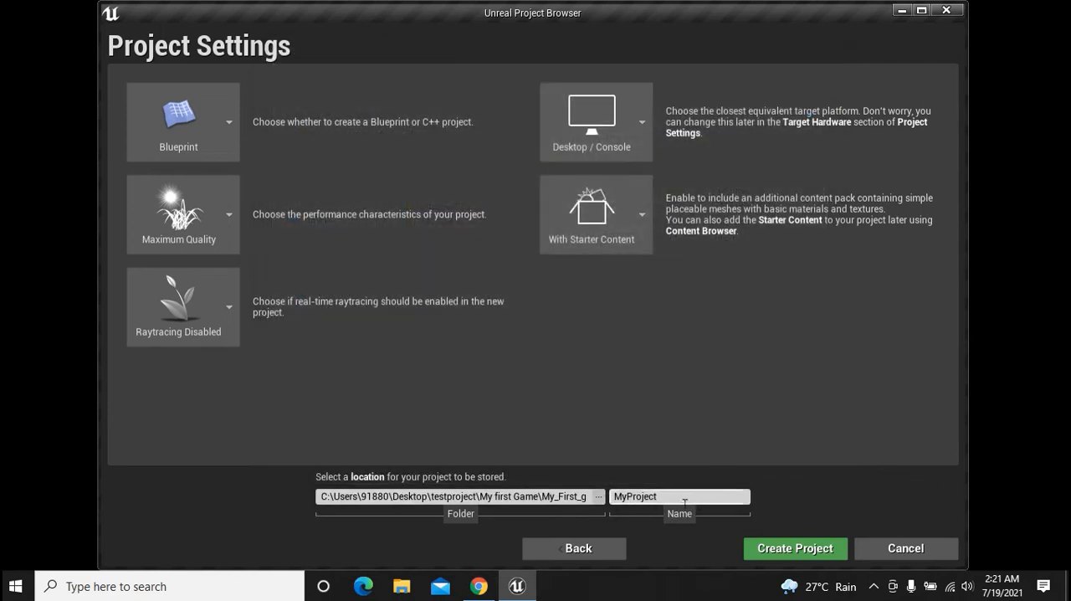
Name the project Testing_prject and create it
left_click(685, 499)
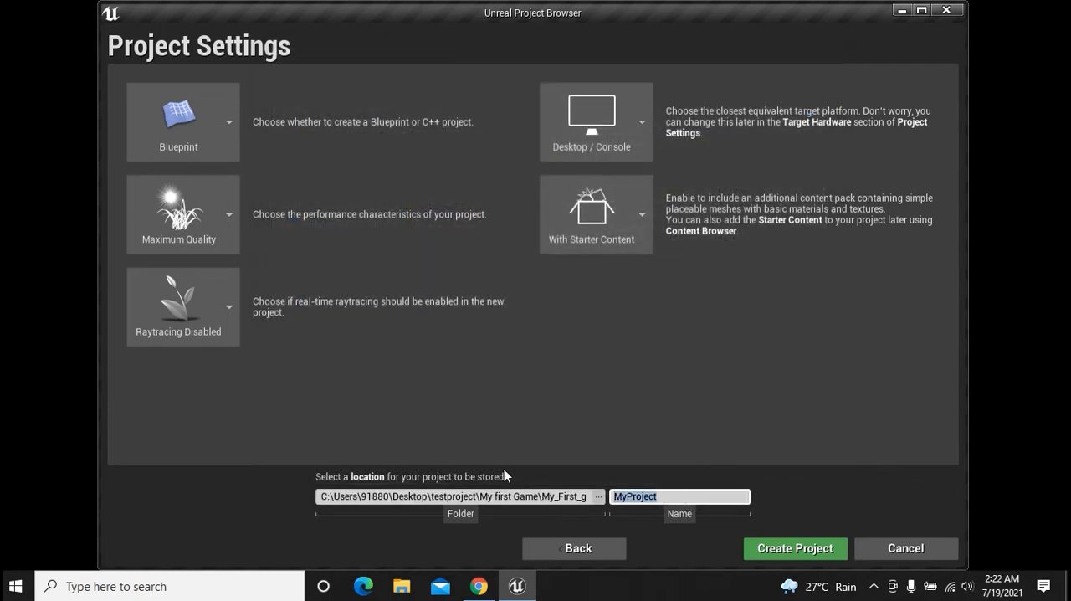
type("Testing_prject")
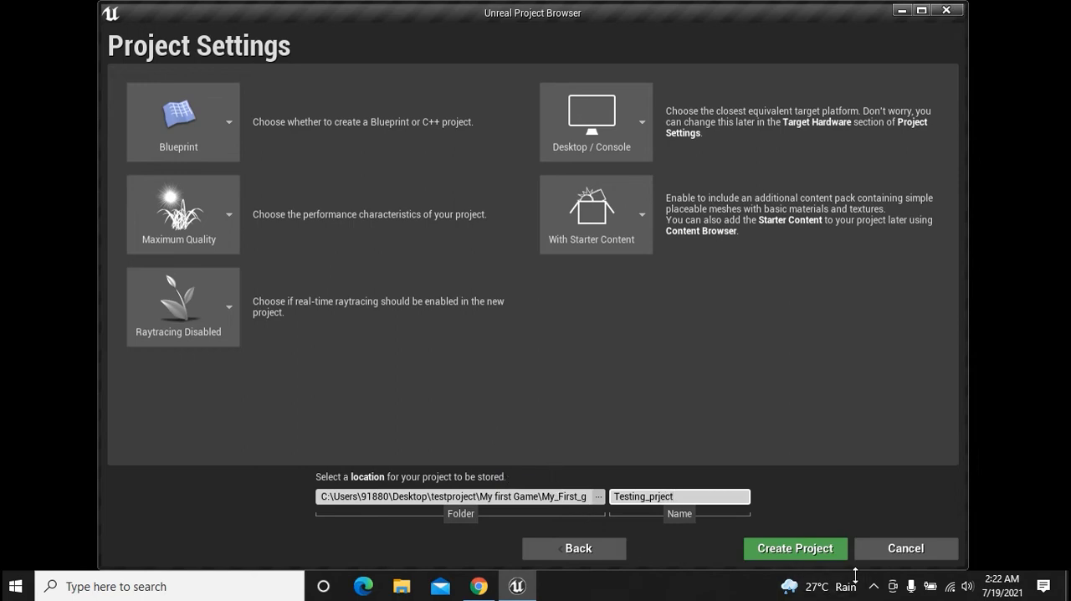
left_click(796, 551)
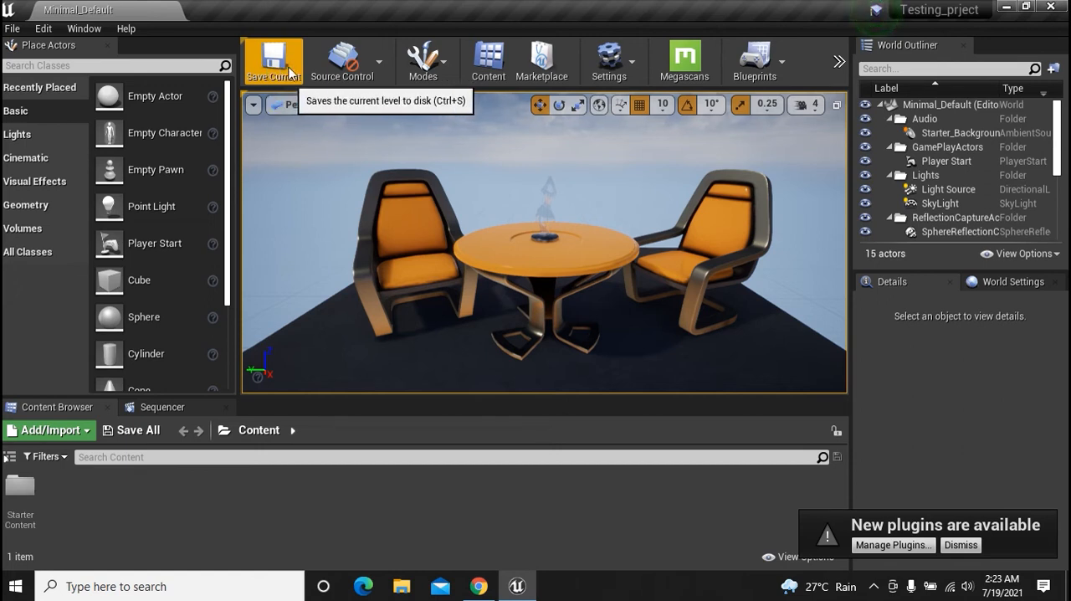
View the available editor modes and the project and editor settings options
left_click(439, 73)
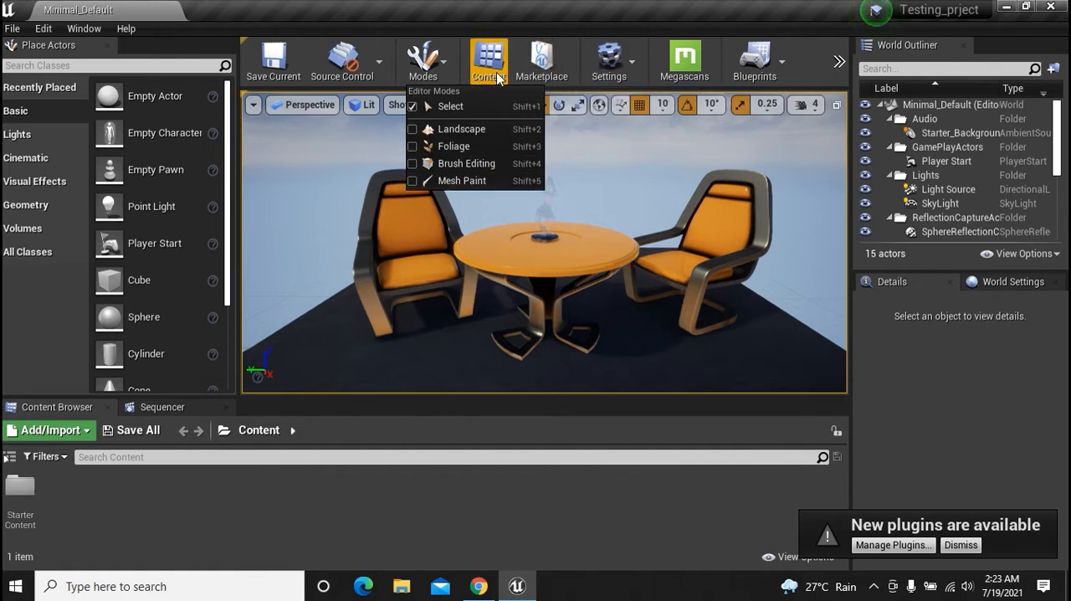
left_click(623, 72)
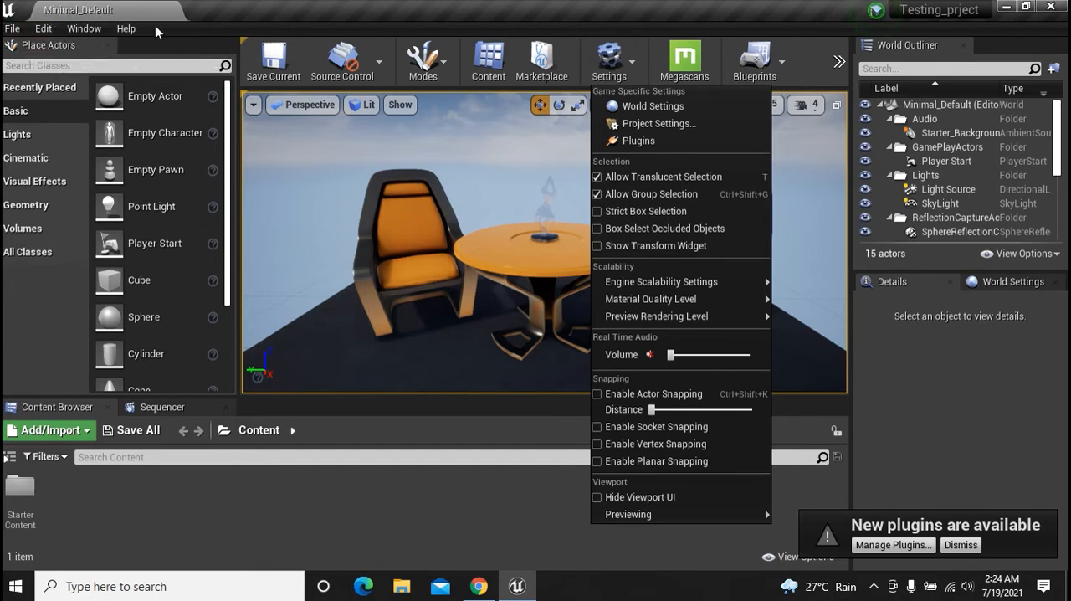
Open the Plugins window, look through the plugin list, and close it
left_click(50, 34)
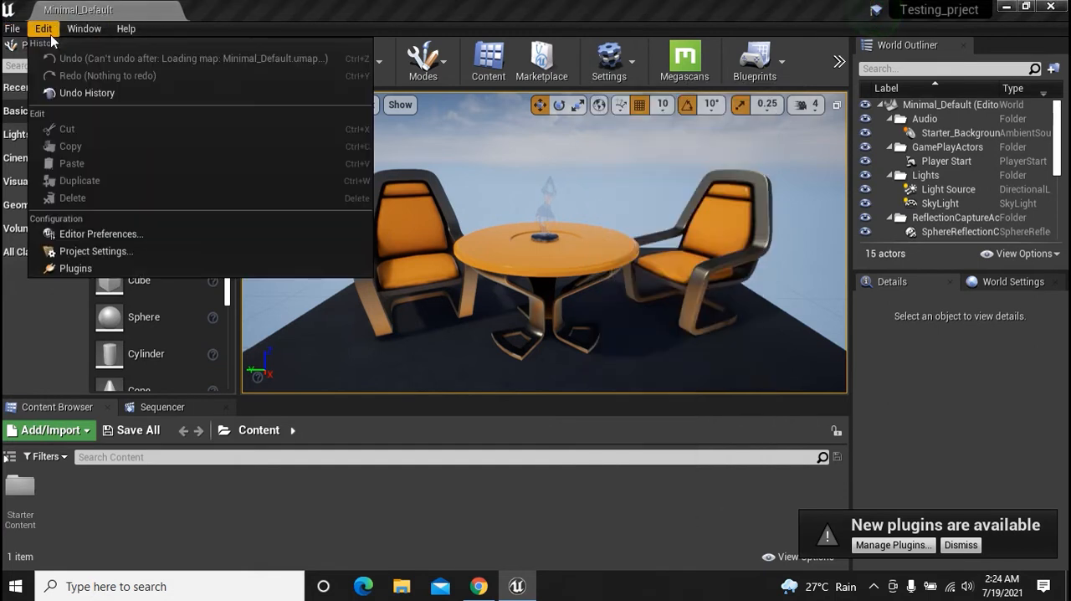
left_click(62, 268)
scroll(497, 238, "down", 3)
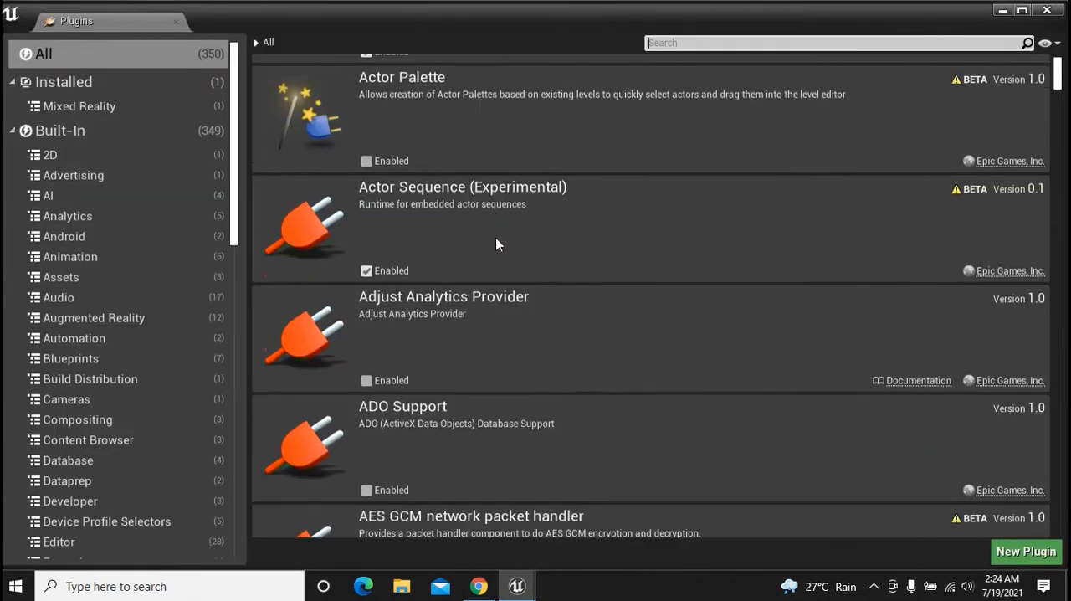
scroll(497, 242, "up", 3)
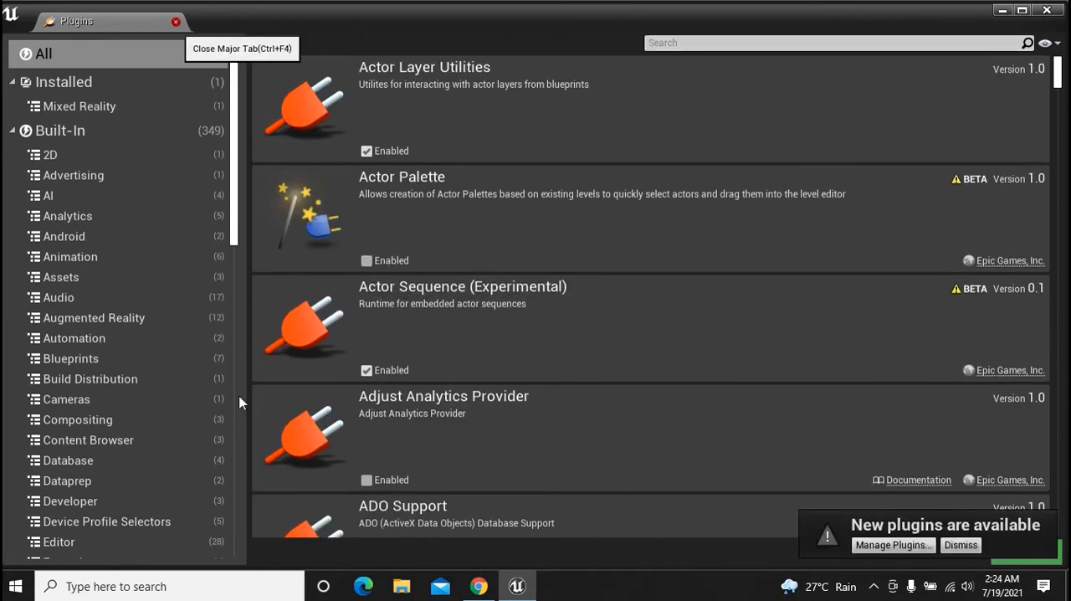
left_click(175, 23)
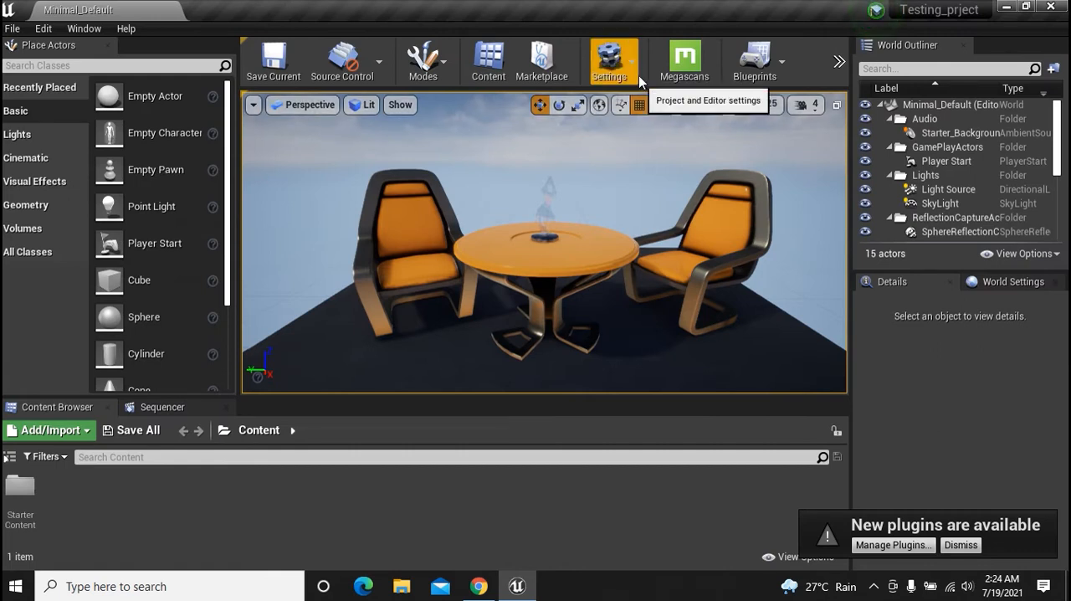
Review the Settings and Blueprints options, plus the hidden cinematics, build, play and launch commands
left_click(639, 75)
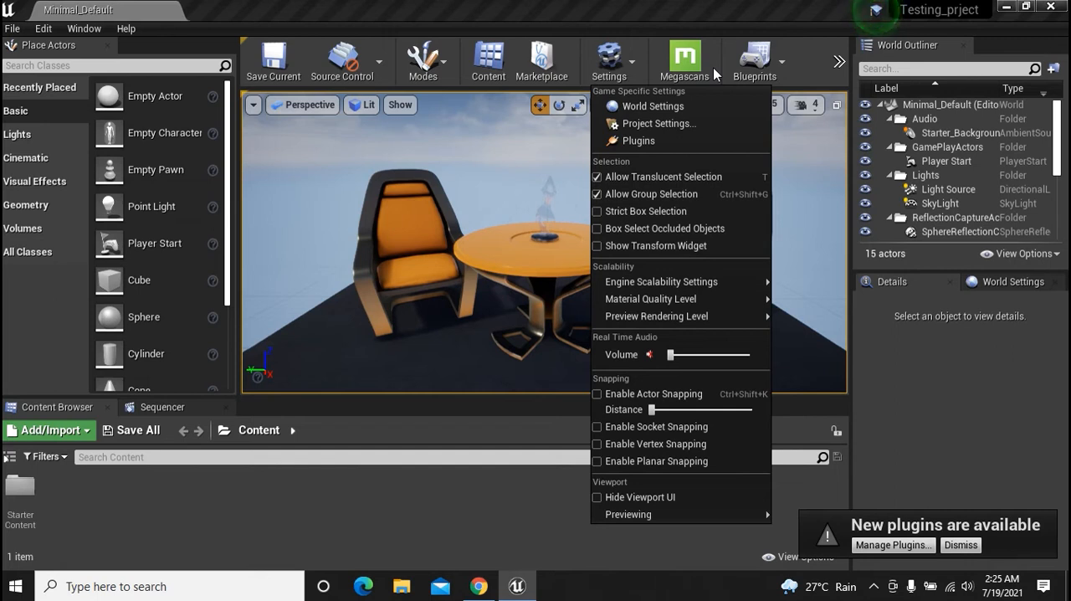
left_click(779, 66)
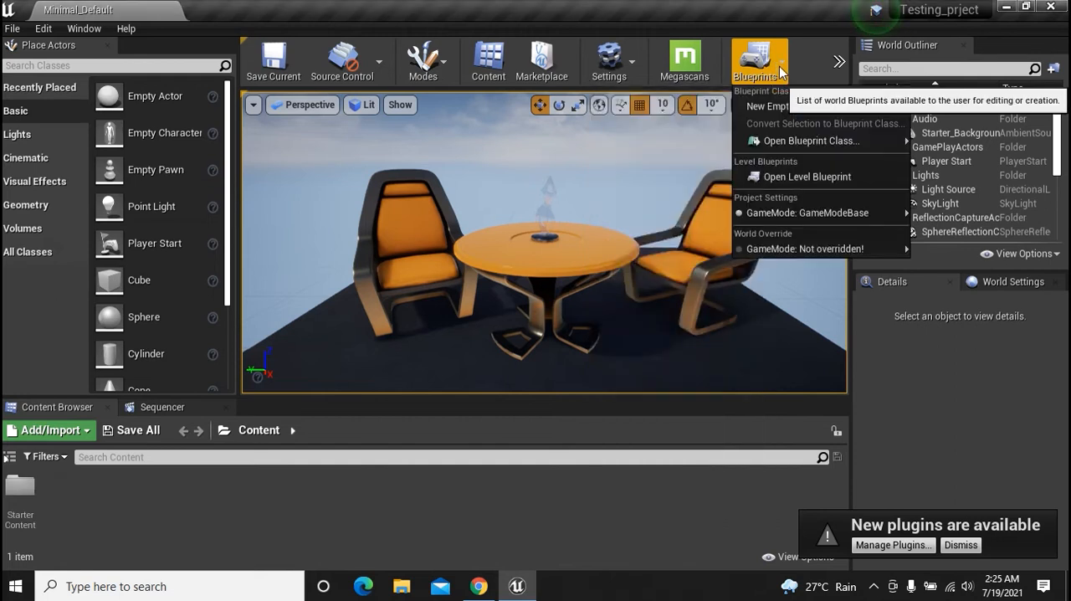
left_click(838, 64)
mouse_move(884, 175)
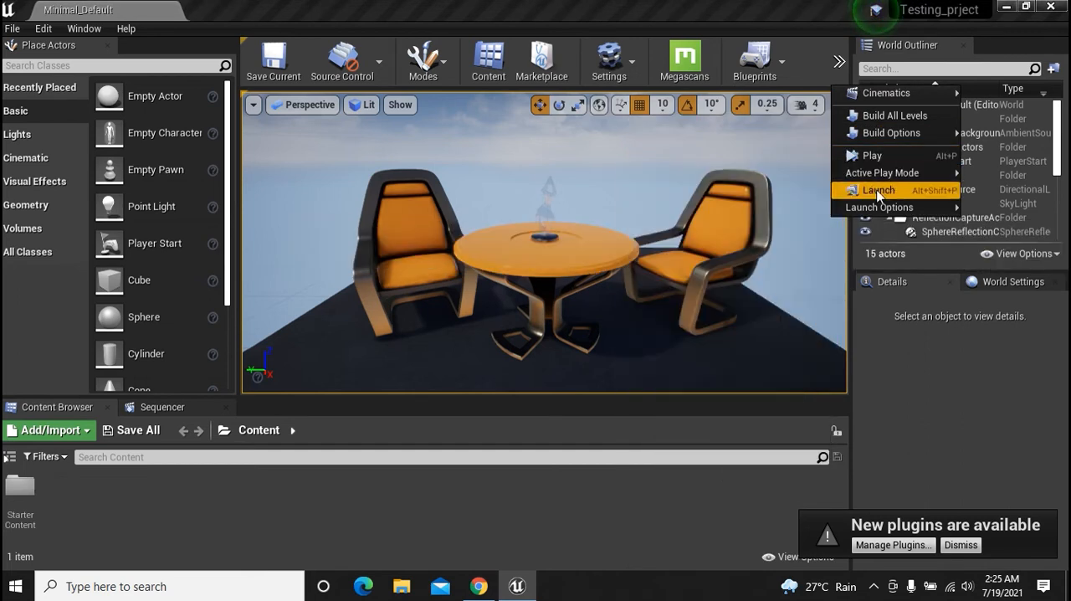
mouse_move(888, 97)
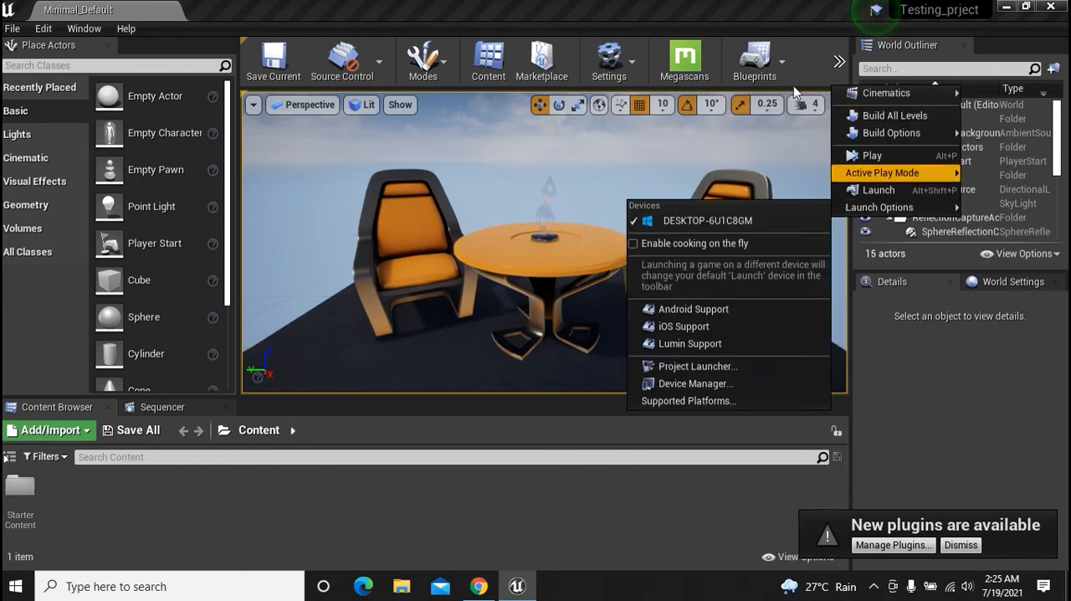
left_click(787, 34)
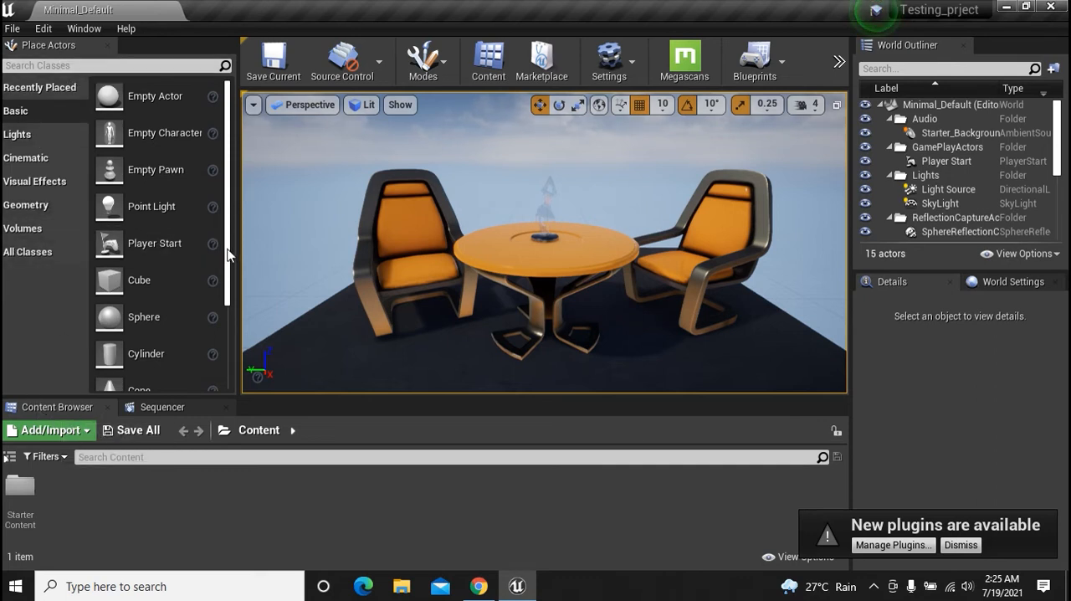
Browse the placeable actors in the Recently Placed and Basic categories
scroll(226, 259, "down", 1)
scroll(225, 266, "down", 3)
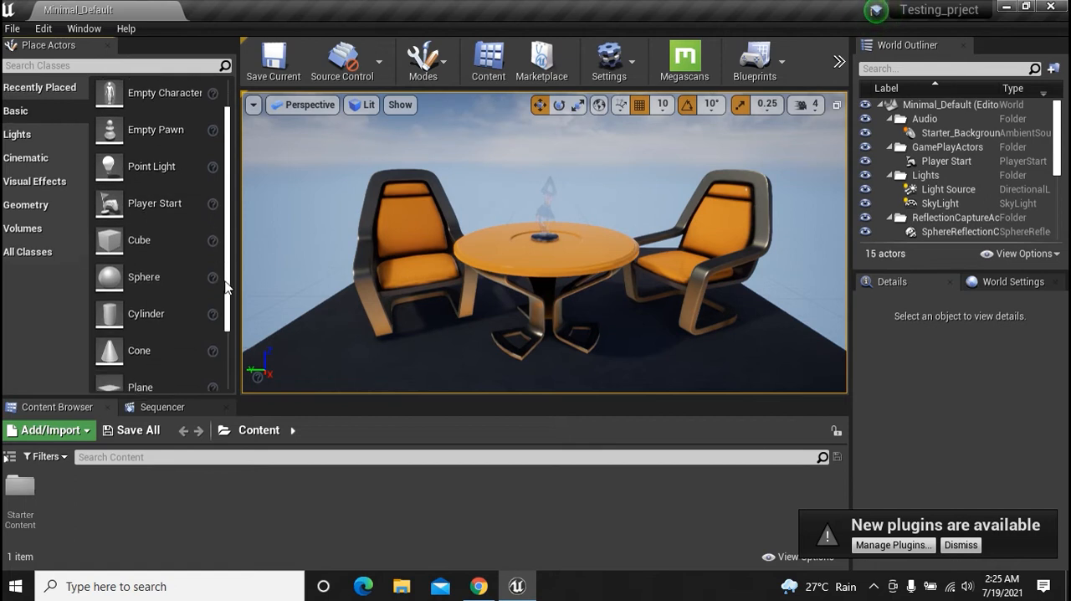
left_click(43, 91)
left_click(28, 110)
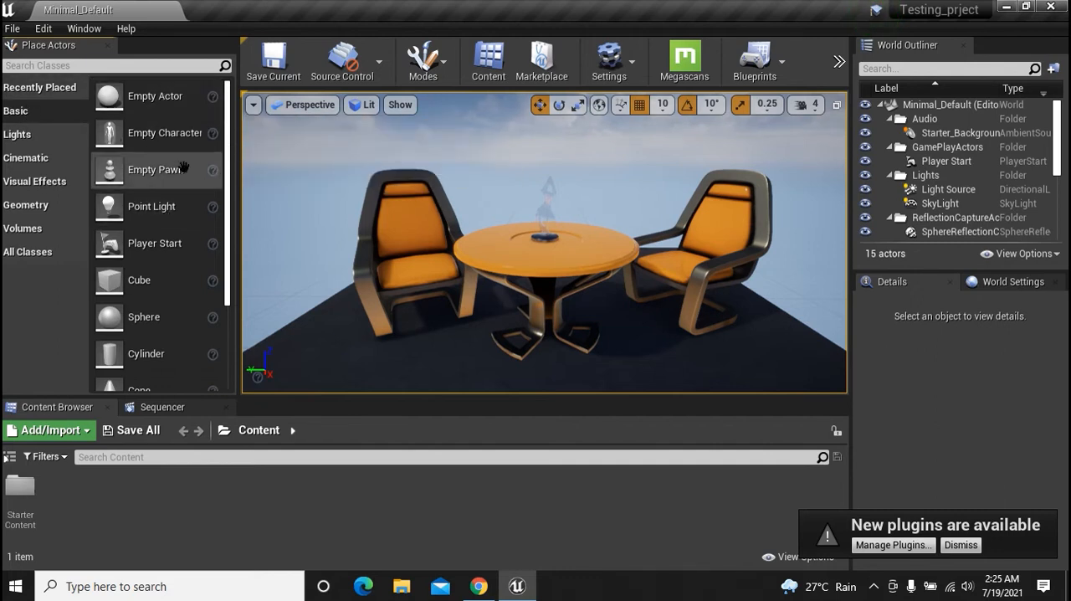
Place a Point Light and a Cube from the Basic actors near the table, and raise the cube to Z 80
left_click_drag(149, 207, 459, 375)
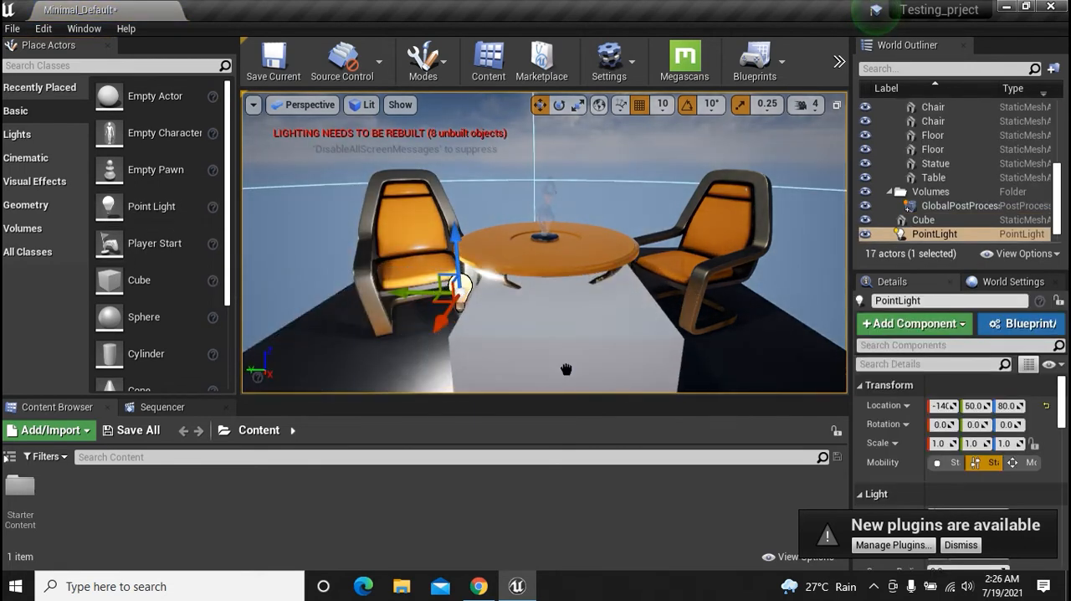
left_click(503, 364)
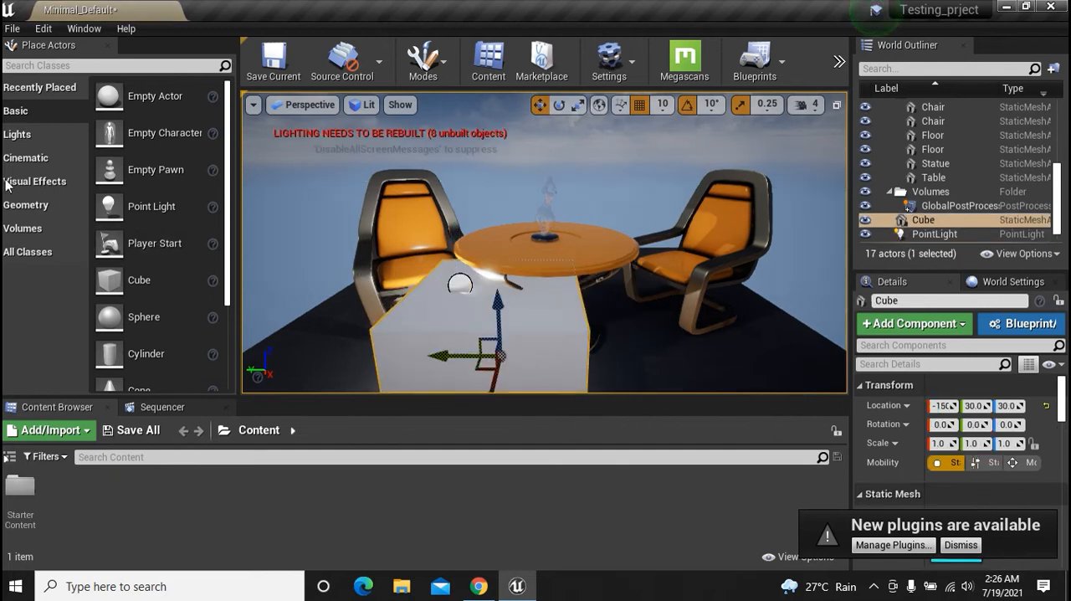
left_click_drag(497, 303, 493, 233)
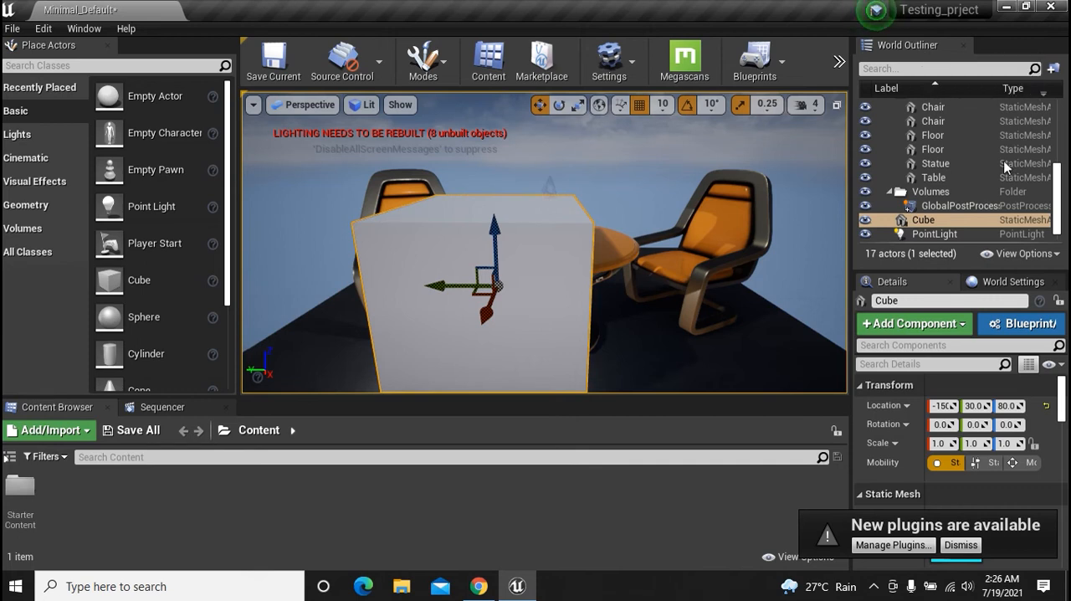
Select the chair on the right side of the table and change its X location to about -224
left_click_drag(1057, 185, 1058, 122)
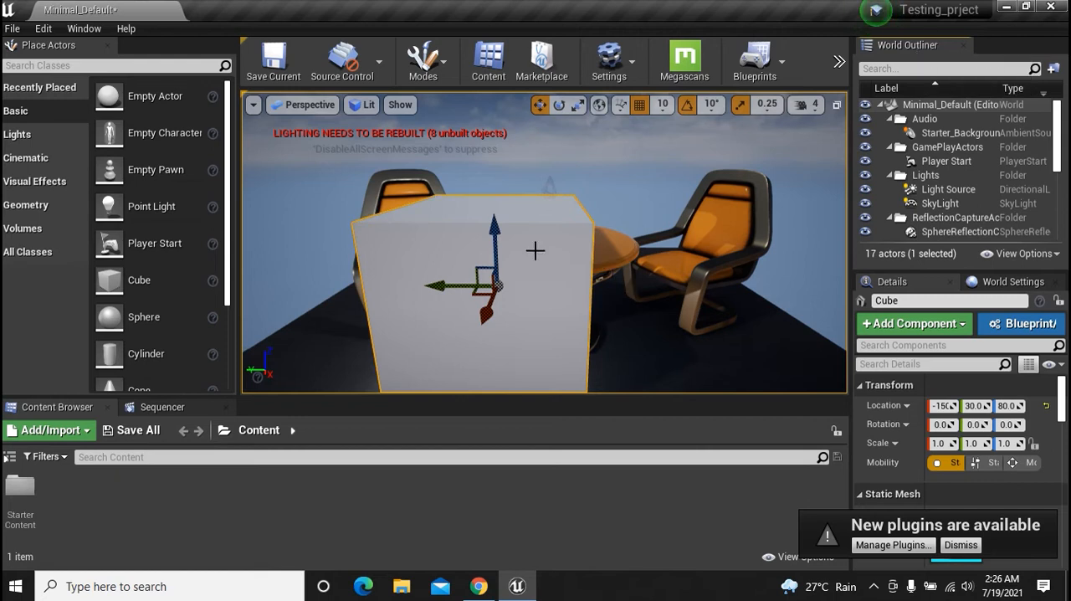
left_click(732, 237)
left_click(552, 251)
left_click(727, 230)
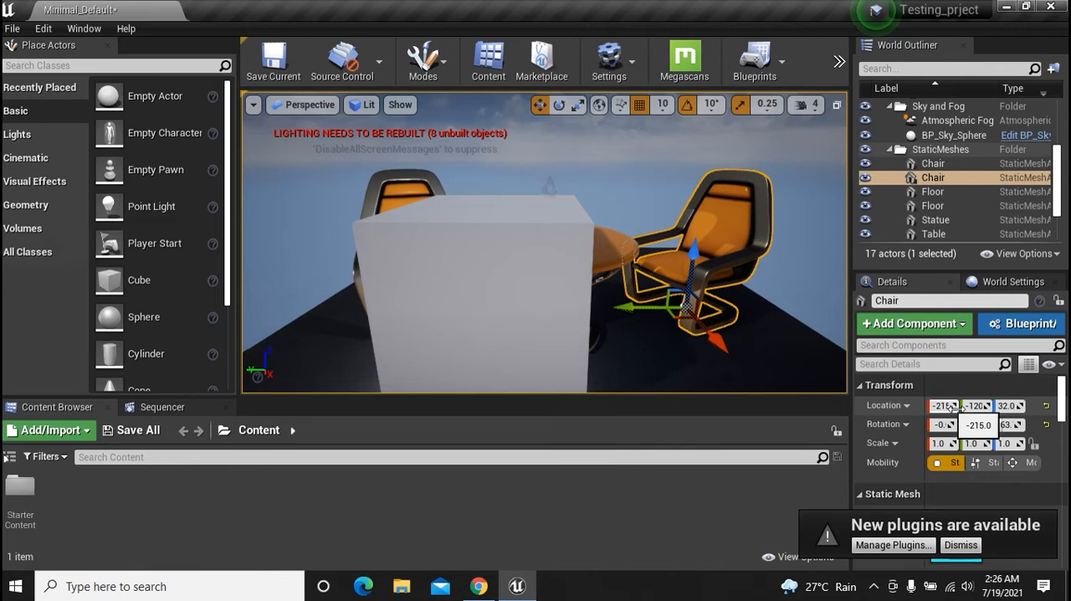
left_click_drag(959, 406, 944, 430)
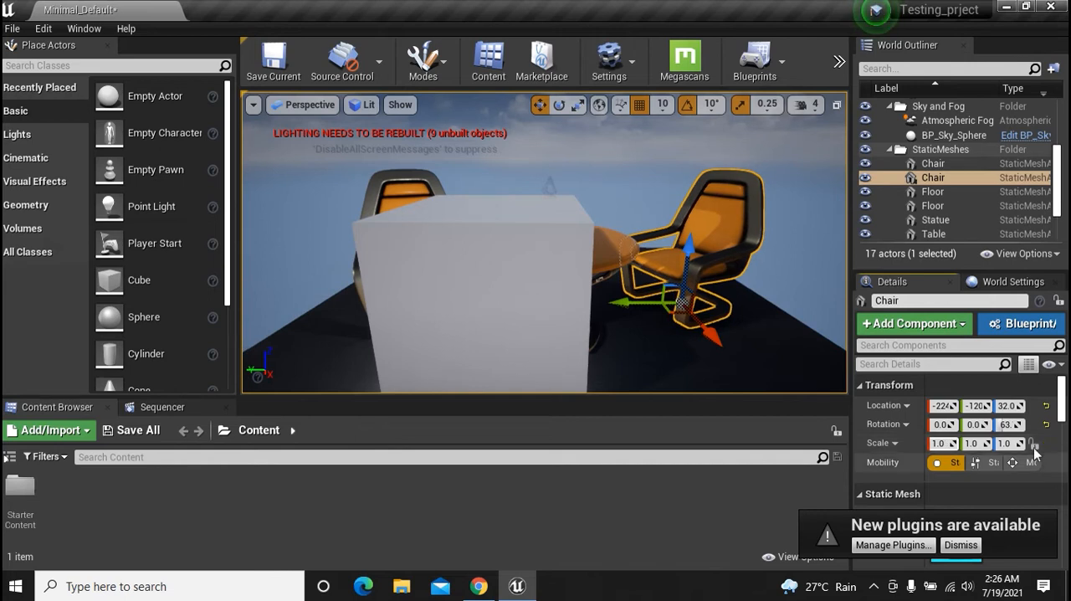
Examine the selected chair's transform, static mesh and material properties
scroll(1064, 427, "down", 3)
scroll(1061, 431, "up", 1)
left_click_drag(1059, 428, 1058, 428)
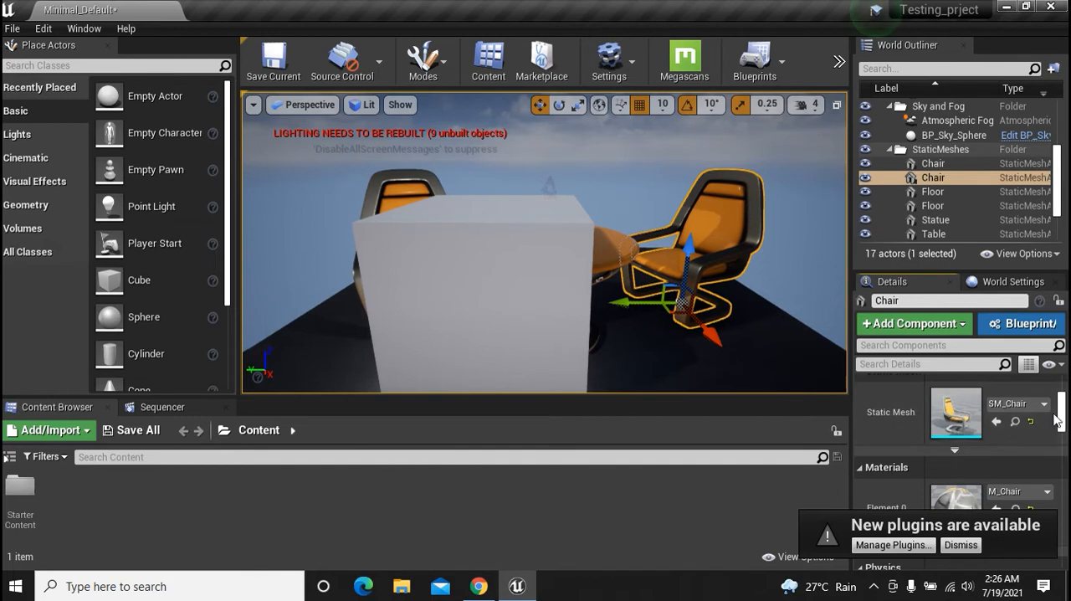
scroll(1065, 428, "down", 1)
left_click_drag(1063, 429, 1061, 481)
left_click_drag(1063, 461, 1064, 404)
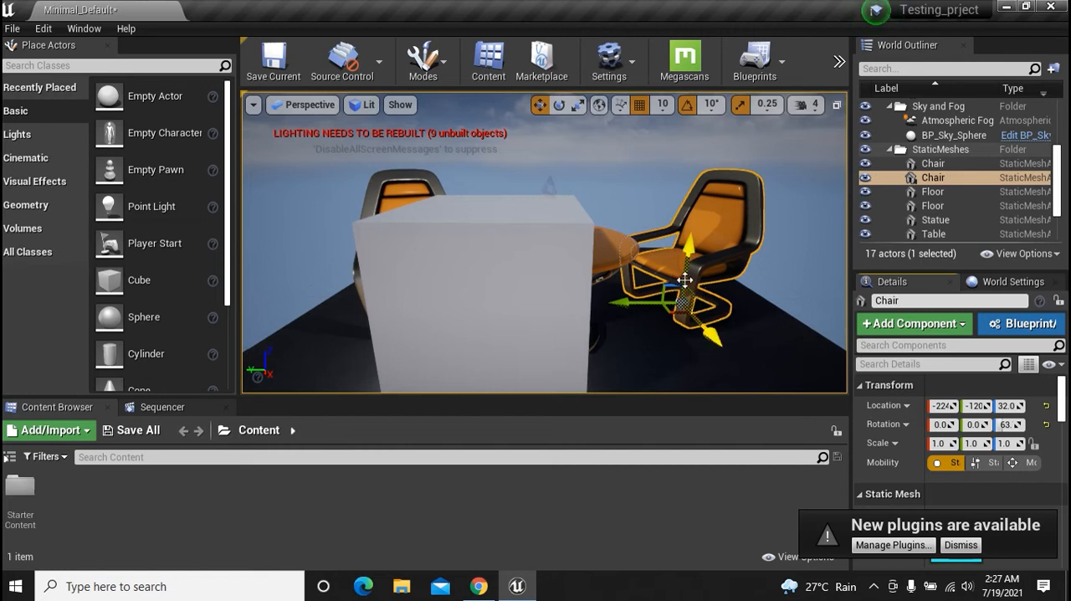
Review the level's World Settings and dismiss the new plugins notification
left_click(1026, 286)
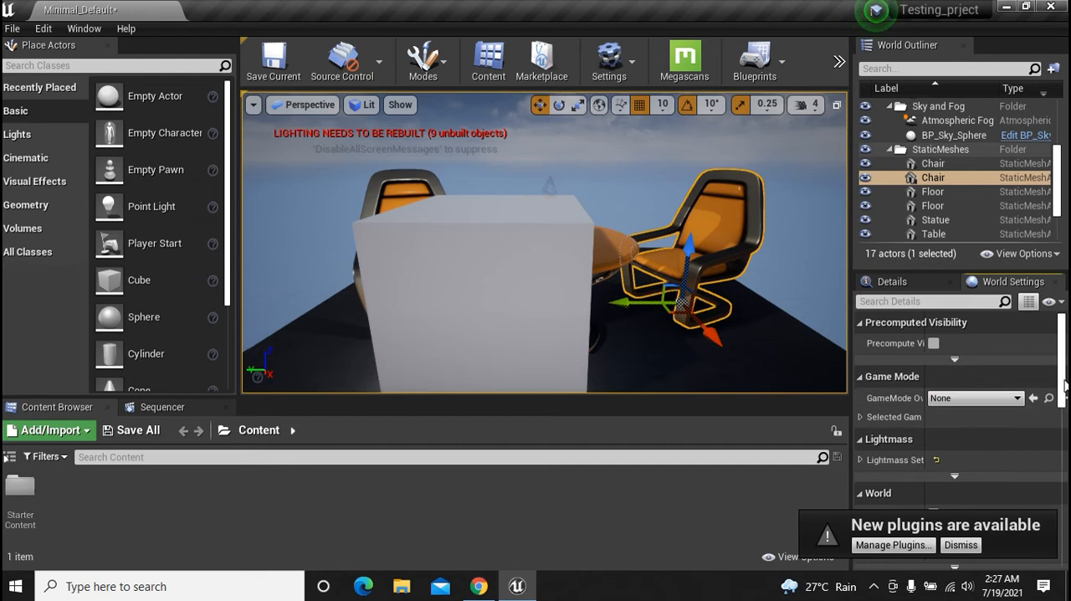
mouse_move(1066, 381)
left_mouse_down()
mouse_move(1067, 452)
mouse_move(1065, 398)
left_mouse_up()
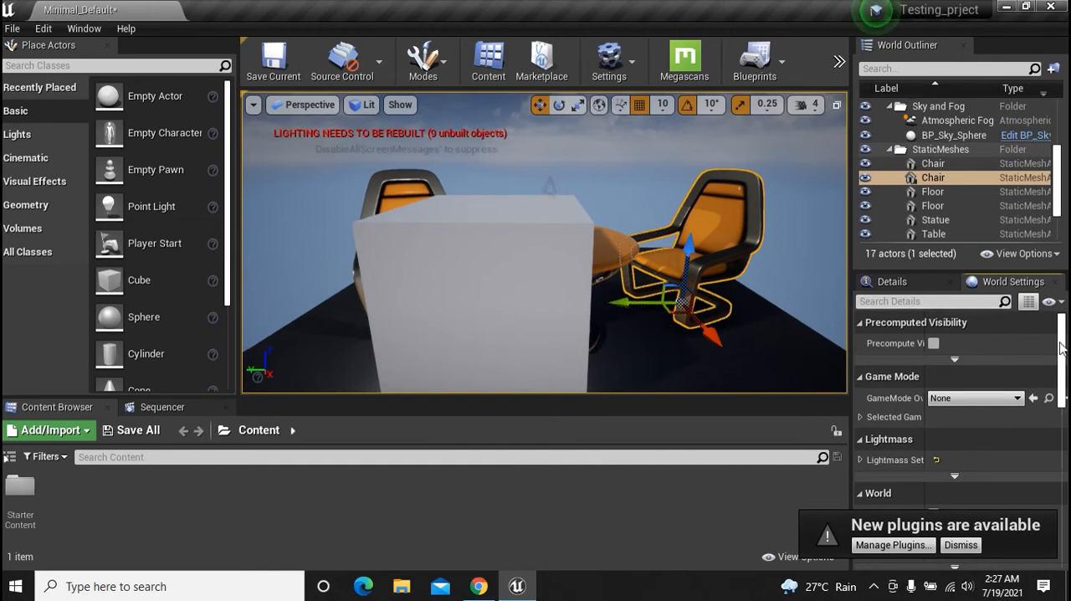
scroll(1063, 343, "down", 10)
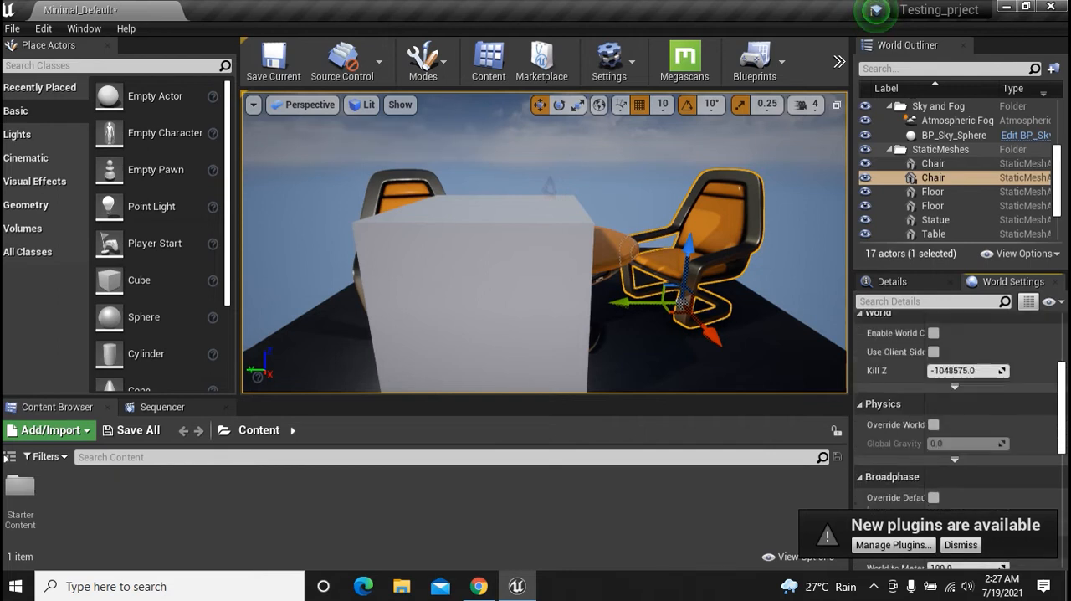
left_click(959, 546)
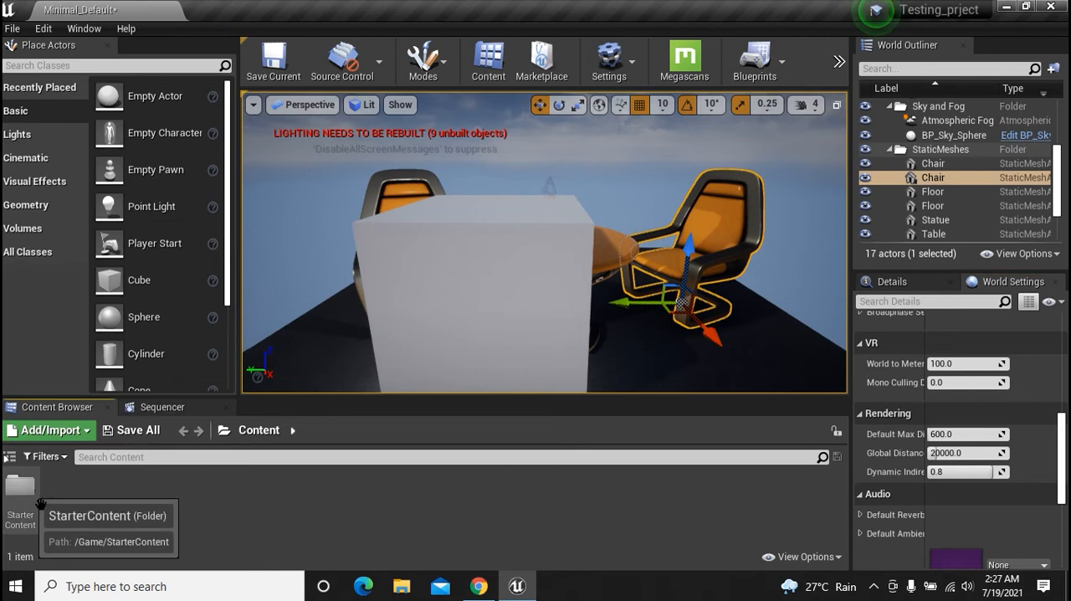
Open the StarterContent folder in the Content Browser to show its asset subfolders
double_click(20, 487)
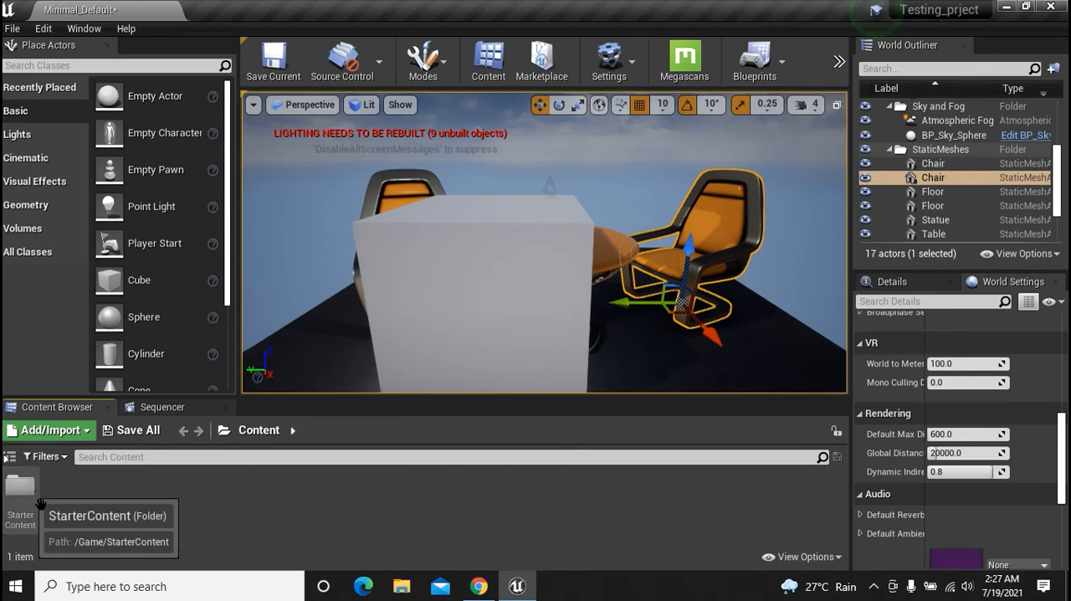
double_click(26, 506)
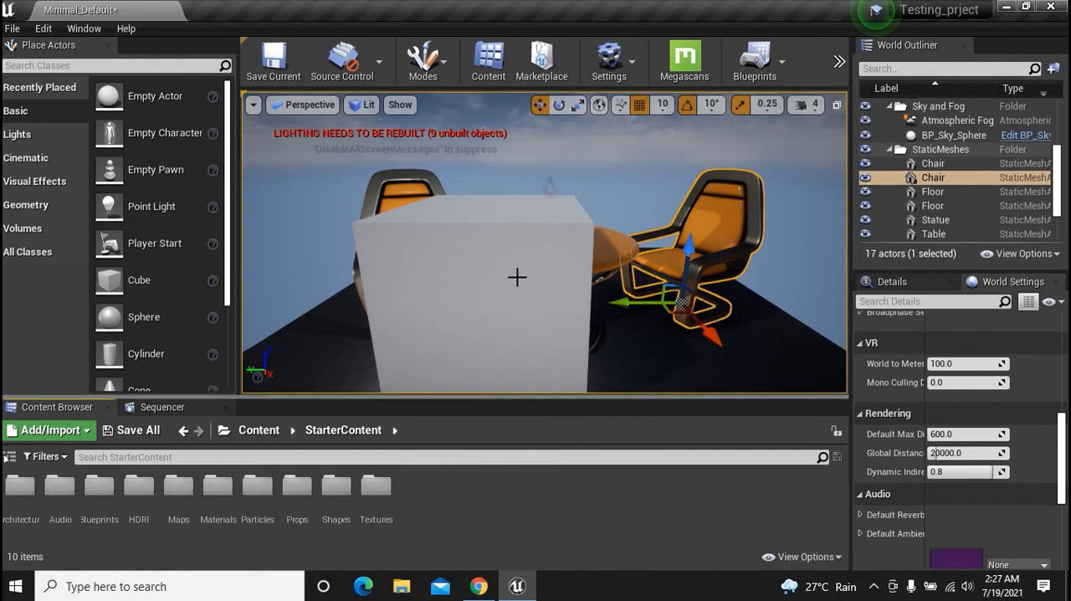
Examine the cube, table and chairs from farther away and from slightly different viewing angles
scroll(498, 266, "down", 5)
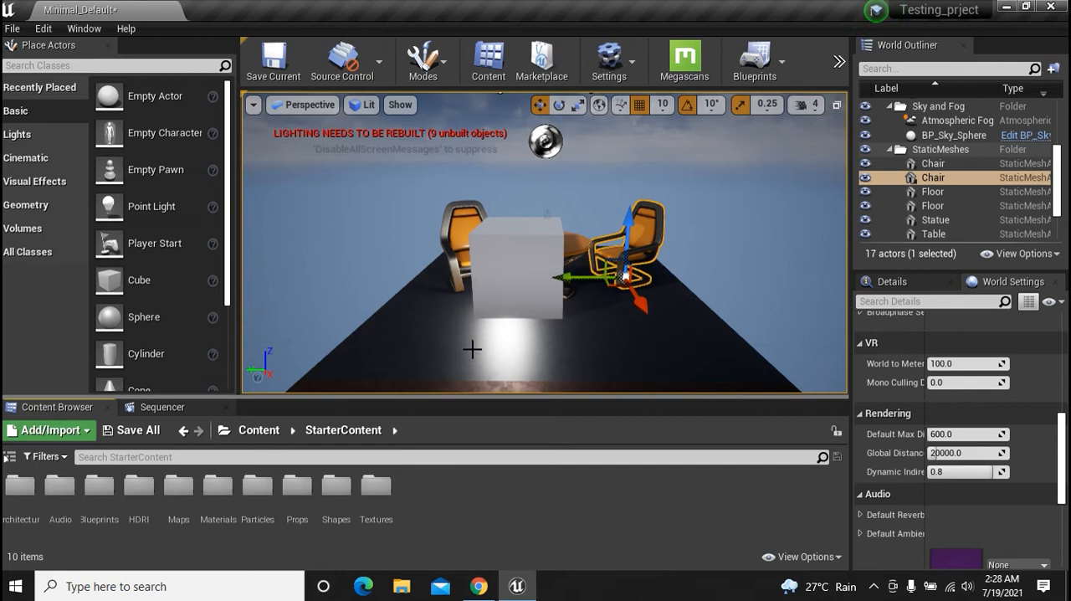
right_click_drag(472, 349, 402, 349)
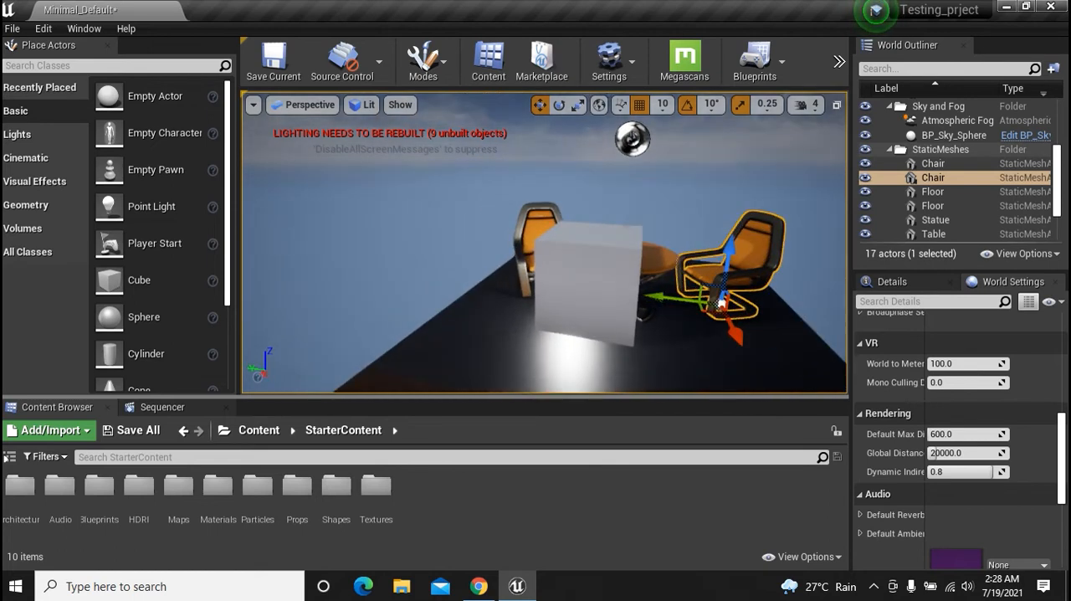
left_click_drag(444, 349, 511, 377)
left_click_drag(594, 226, 561, 119)
left_click_drag(640, 285, 644, 331)
mouse_move(651, 295)
left_mouse_down()
mouse_move(649, 280)
mouse_move(661, 282)
left_mouse_up()
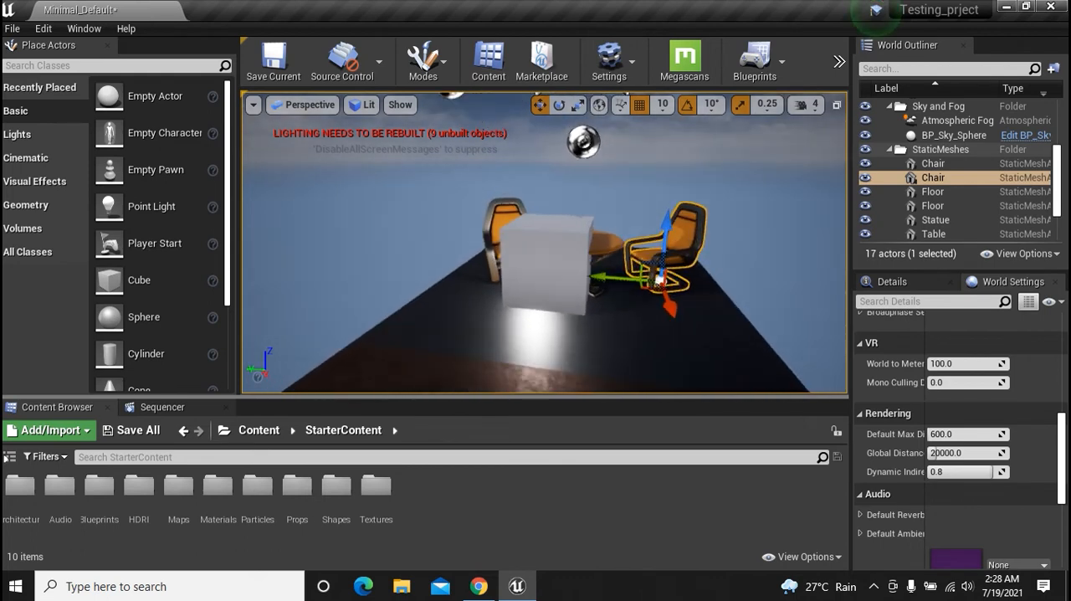
left_click_drag(661, 282, 594, 243)
mouse_move(676, 322)
left_mouse_down()
mouse_move(718, 324)
mouse_move(684, 328)
left_mouse_up()
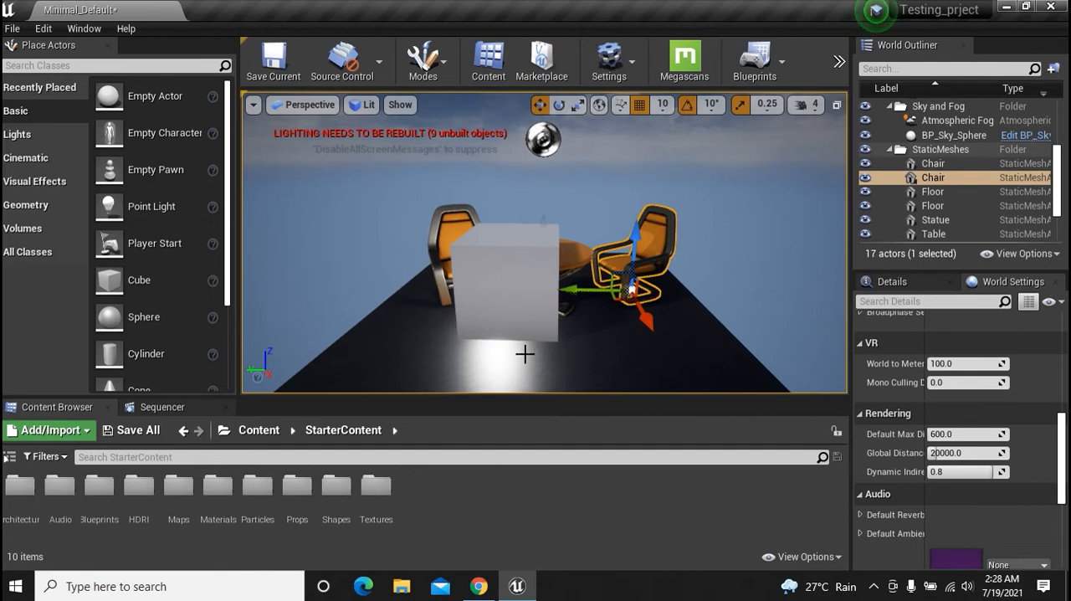
mouse_move(528, 368)
left_mouse_down()
mouse_move(529, 243)
mouse_move(529, 385)
left_mouse_up()
Fly the camera sideways back and forth to view the furniture and cube from both sides
key("a")
key("d")
key("a")
key("d")
key("a")
key("d")
key("a")
key("d")
key("d")
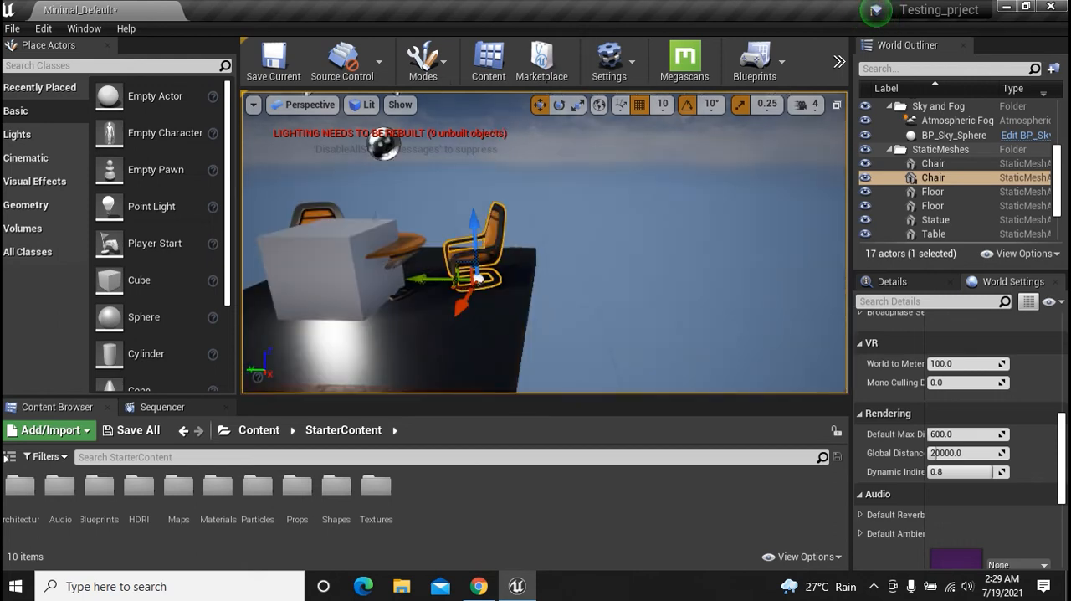
key("a")
key("d")
key("a")
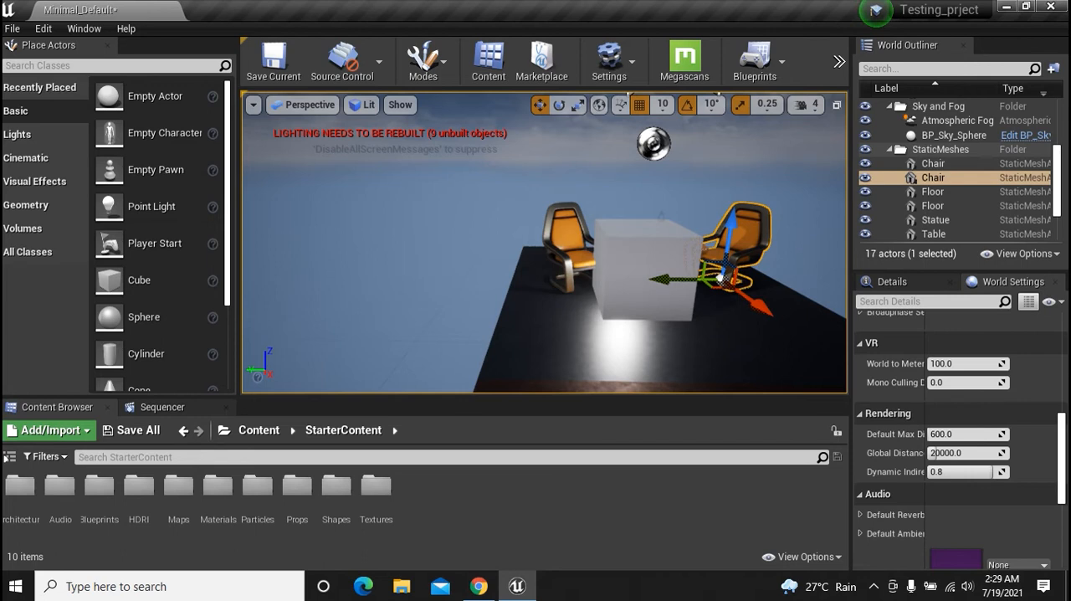
Fly the camera forward and backward to view the cube and chairs from near and far
key("w")
key("s")
key("w")
key("s")
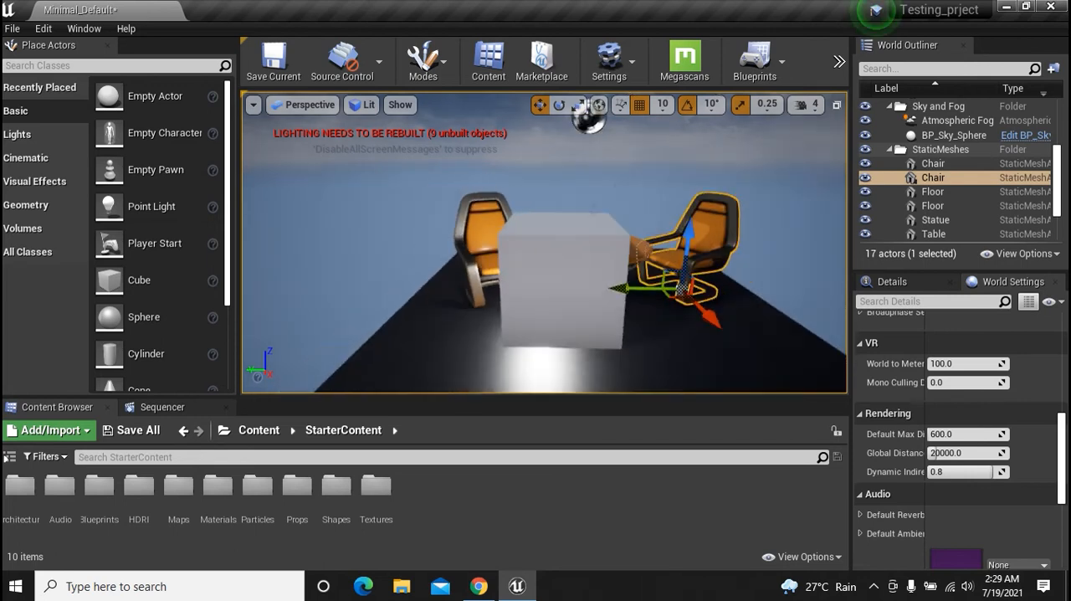
key("w")
key("s")
key("w")
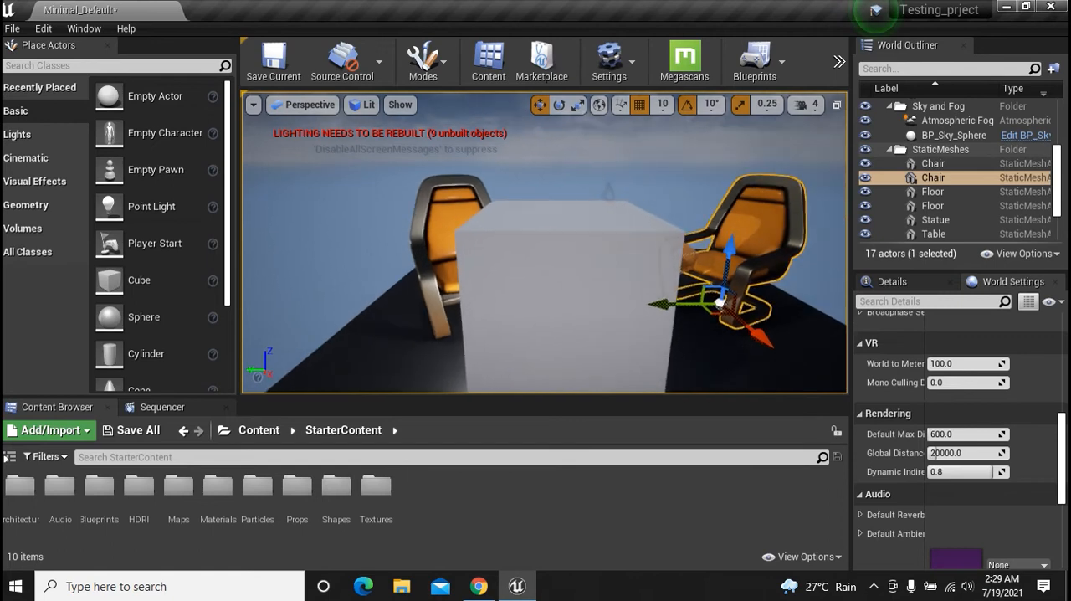
Zoom in and out on the cube and chairs, and turn the view to check them from an angle
scroll(627, 349, "up", 1)
scroll(627, 349, "down", 1)
scroll(627, 349, "up", 1)
scroll(627, 349, "down", 1)
scroll(626, 348, "up", 2)
scroll(627, 349, "down", 2)
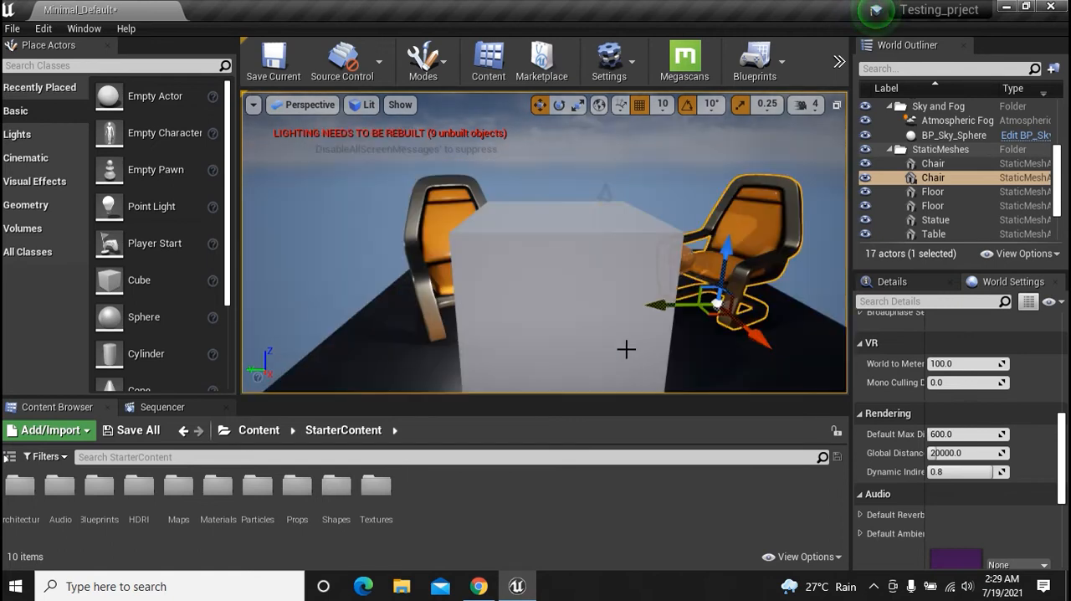
scroll(627, 349, "down", 3)
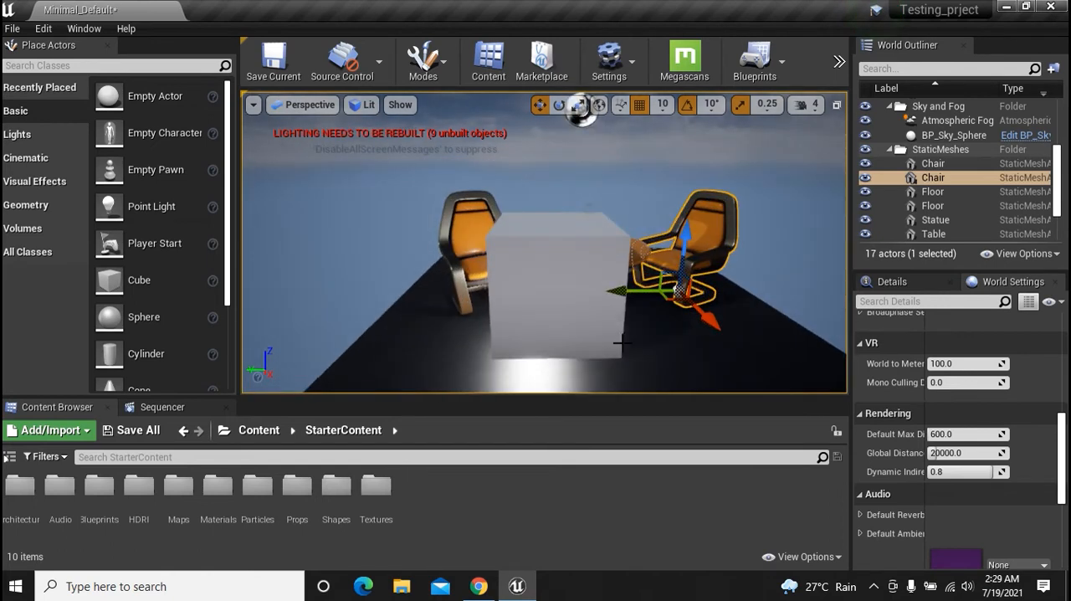
scroll(622, 342, "down", 3)
right_click_drag(600, 336, 512, 336)
scroll(601, 336, "up", 3)
scroll(601, 335, "down", 3)
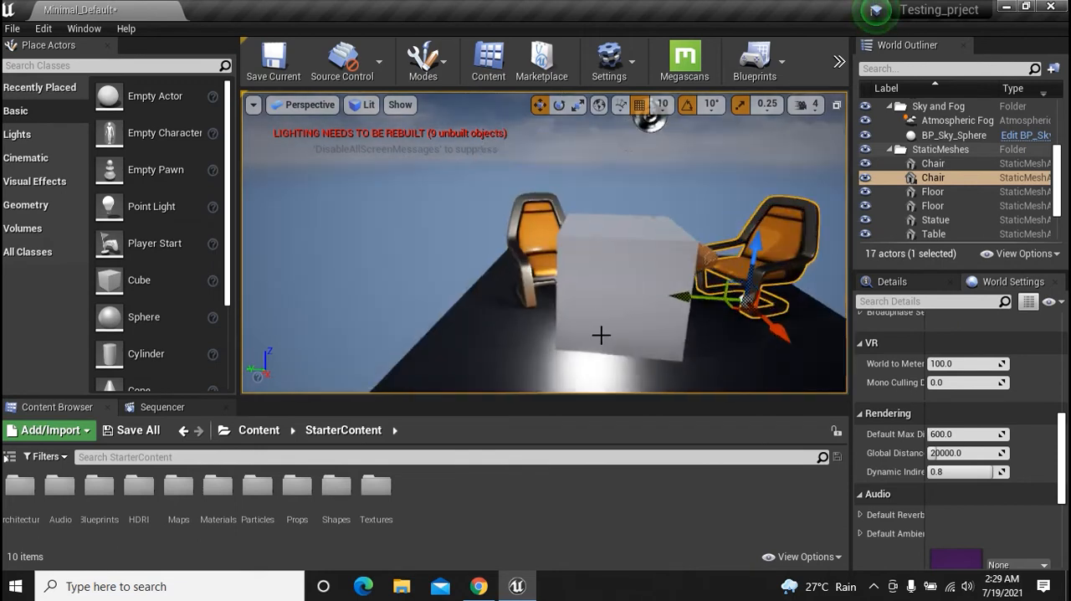
Focus on the selected chair and view the furniture and floor from a wider side angle
key("f")
scroll(627, 360, "down", 4)
scroll(627, 361, "down", 1)
key("Right")
key("Left")
key("Right")
key("Left")
key("Left")
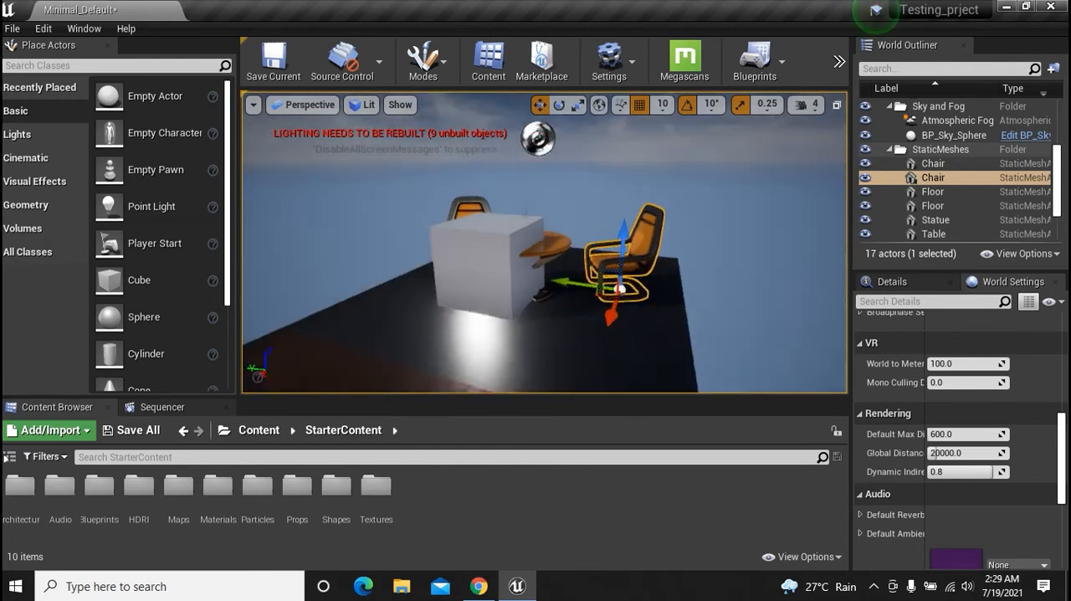
key("Left")
key("Right")
key("Left")
Select the cube in front of the table and delete it
left_click(543, 292)
key("ctrl+z")
left_click(543, 292)
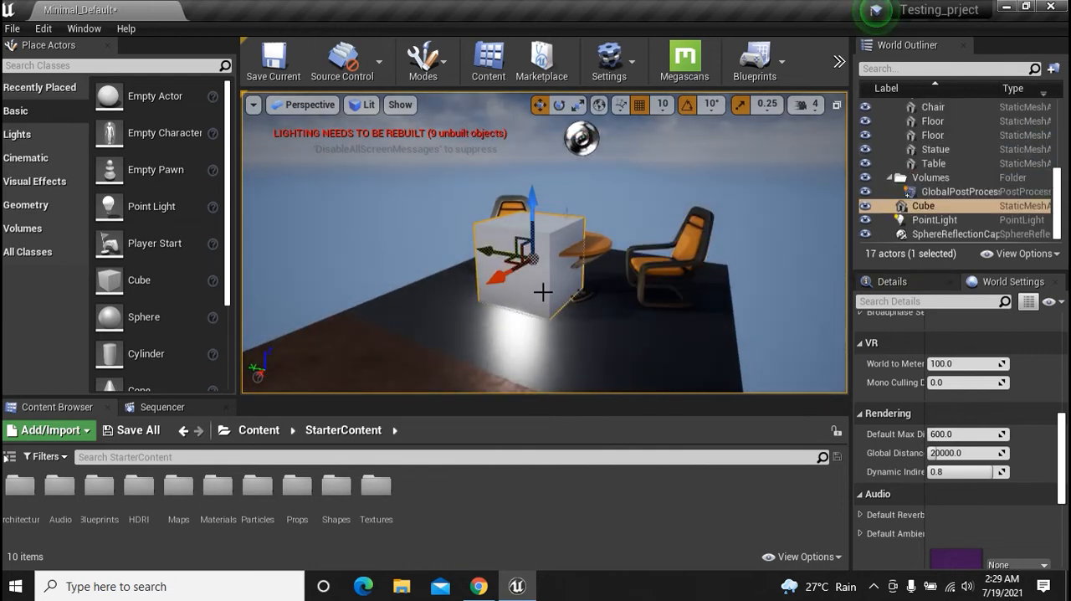
key("Delete")
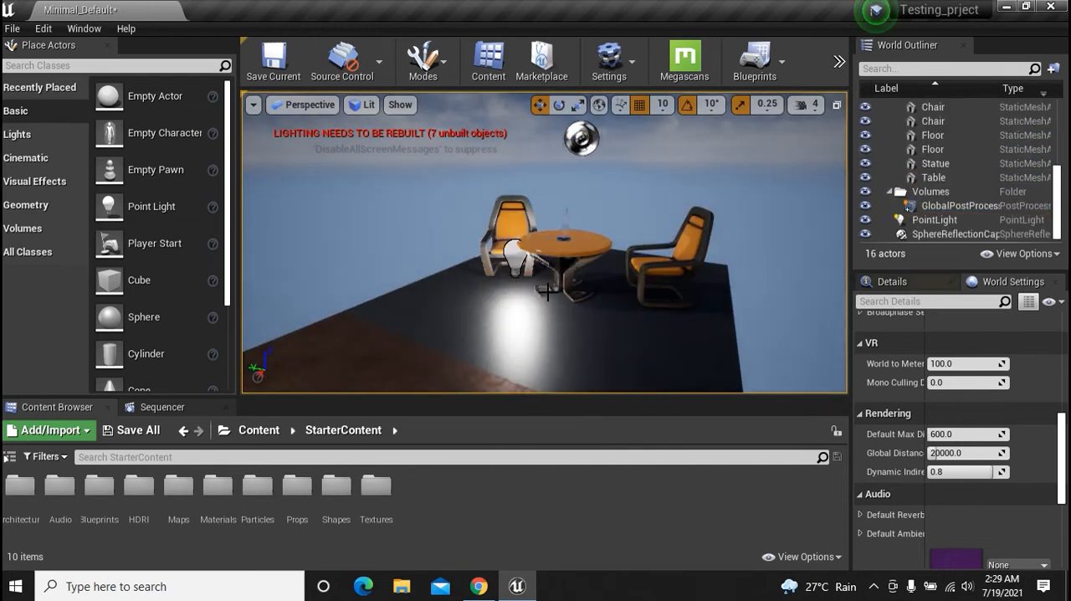
Delete the brownish front floor section, keeping the dark floor under the table and chairs
left_click(536, 315)
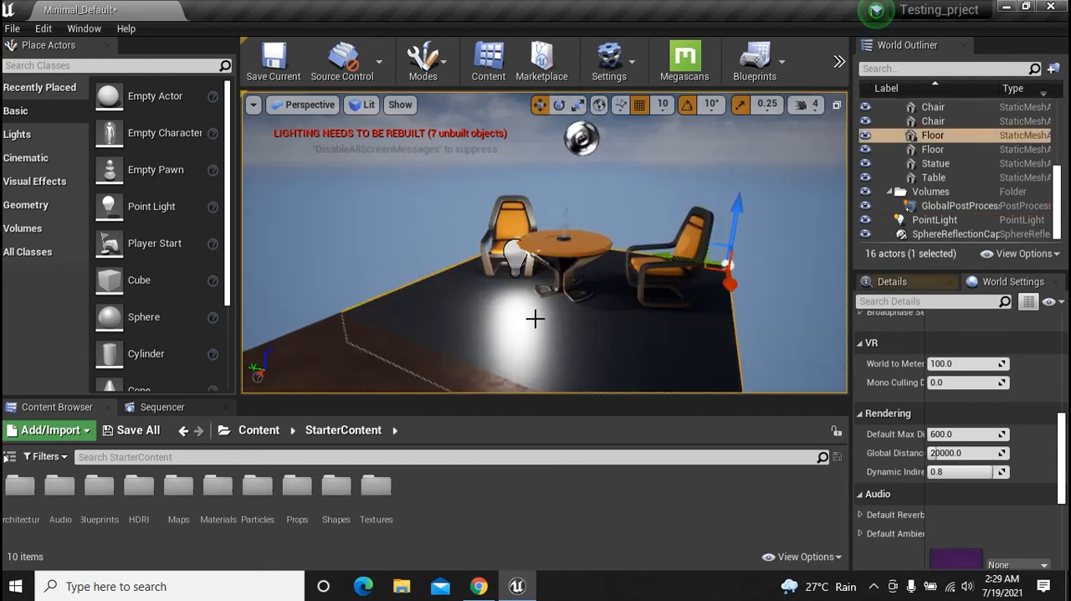
scroll(533, 321, "down", 5)
left_click(492, 336)
key("Delete")
key("ctrl+z")
key("Delete")
mouse_move(579, 330)
left_mouse_down("alt")
mouse_move(486, 330)
mouse_move(579, 330)
left_mouse_up("alt")
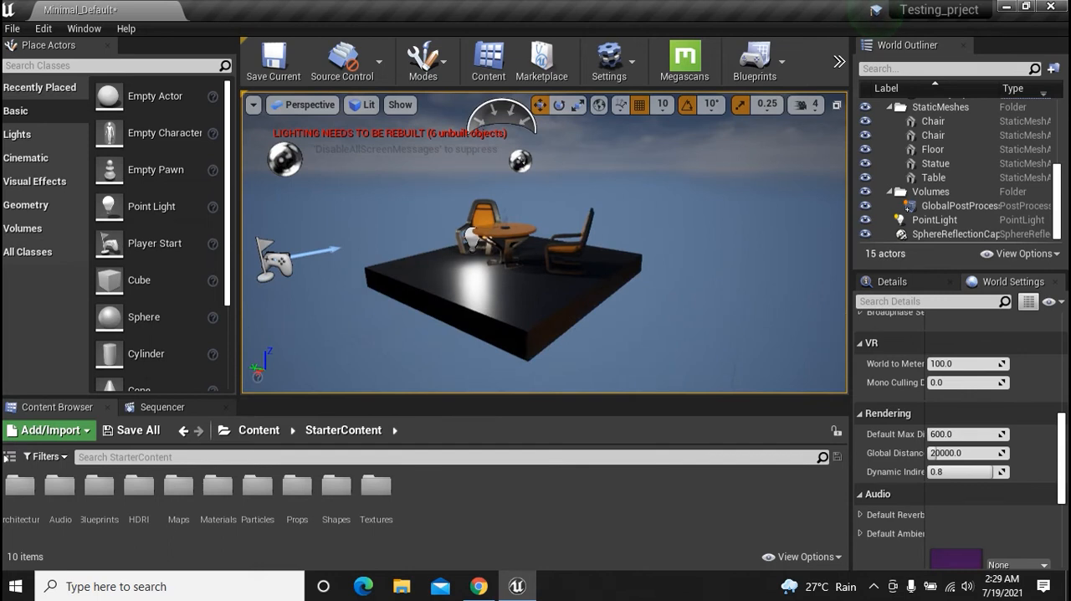
Select the remaining floor, focus the view on it and orbit to inspect it from the opposite side
left_click(574, 320)
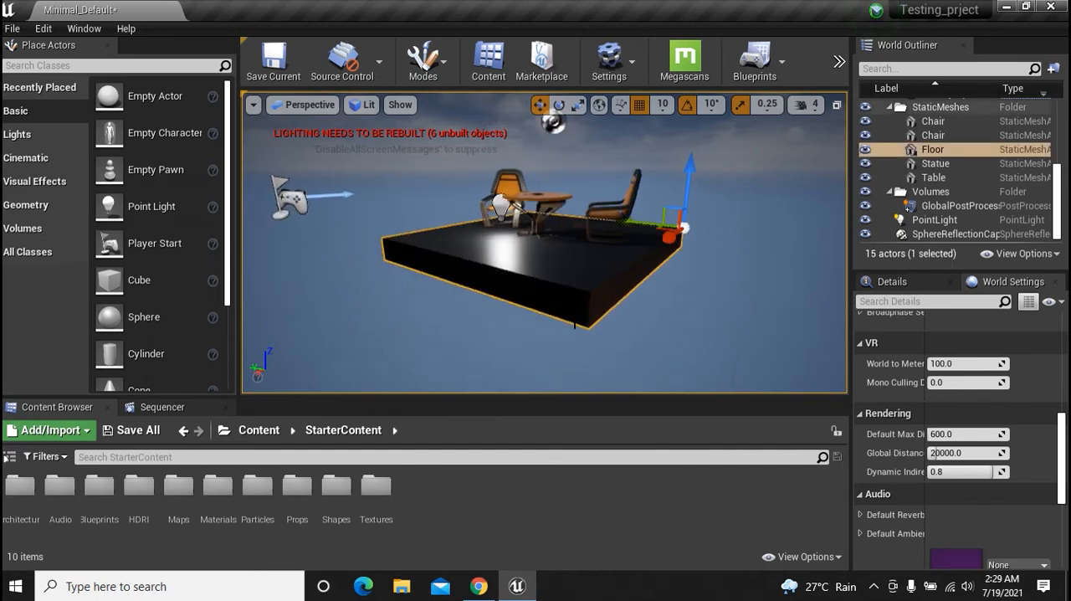
key("f")
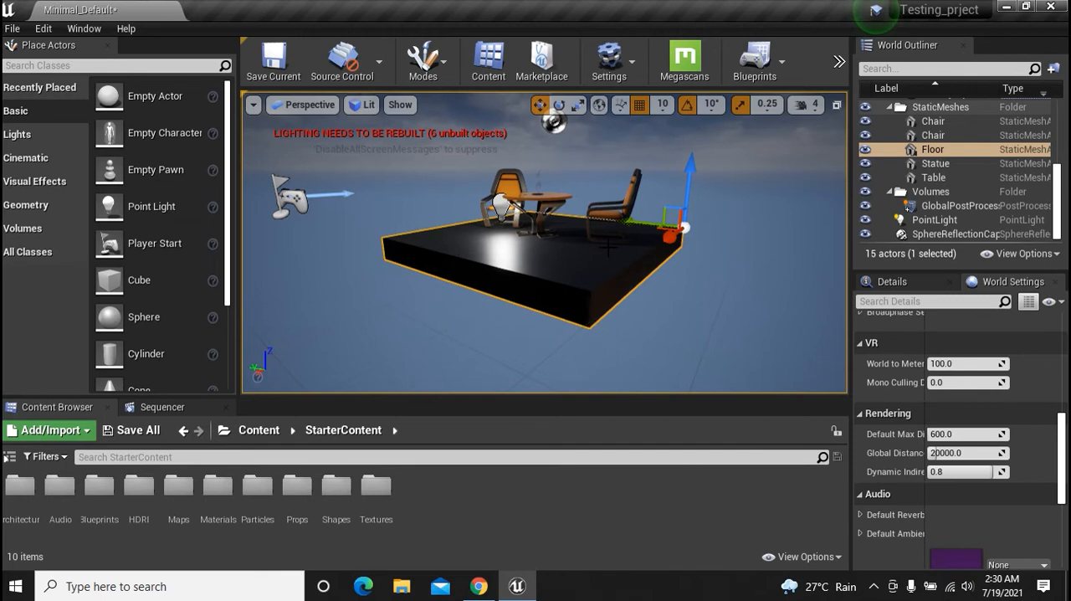
left_click_drag(608, 246, 469, 288, "alt")
left_click_drag(633, 275, 708, 275, "alt")
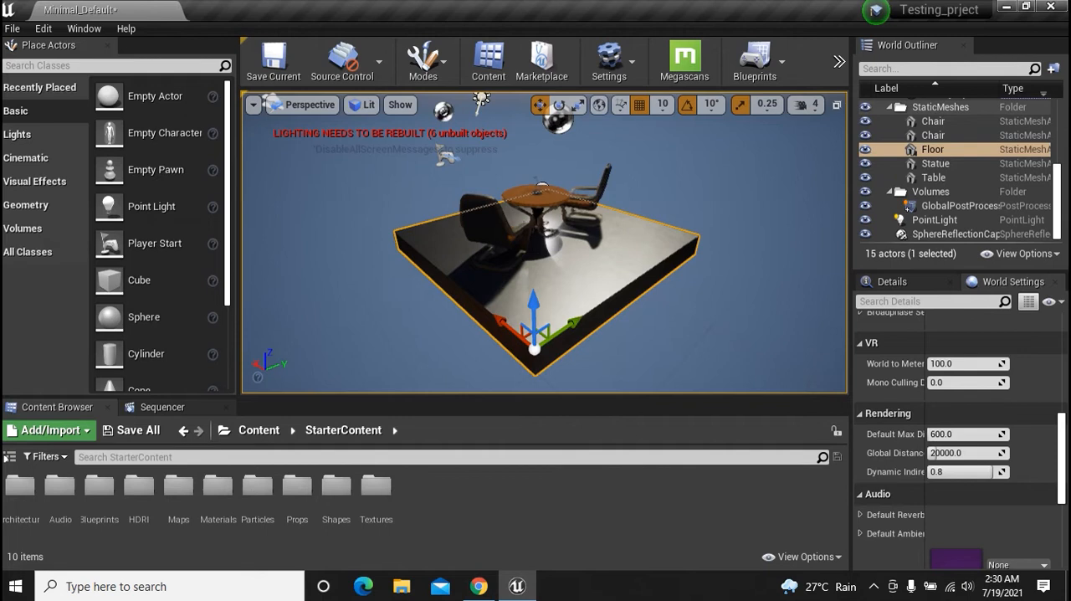
right_click_drag(634, 275, 711, 281, "alt")
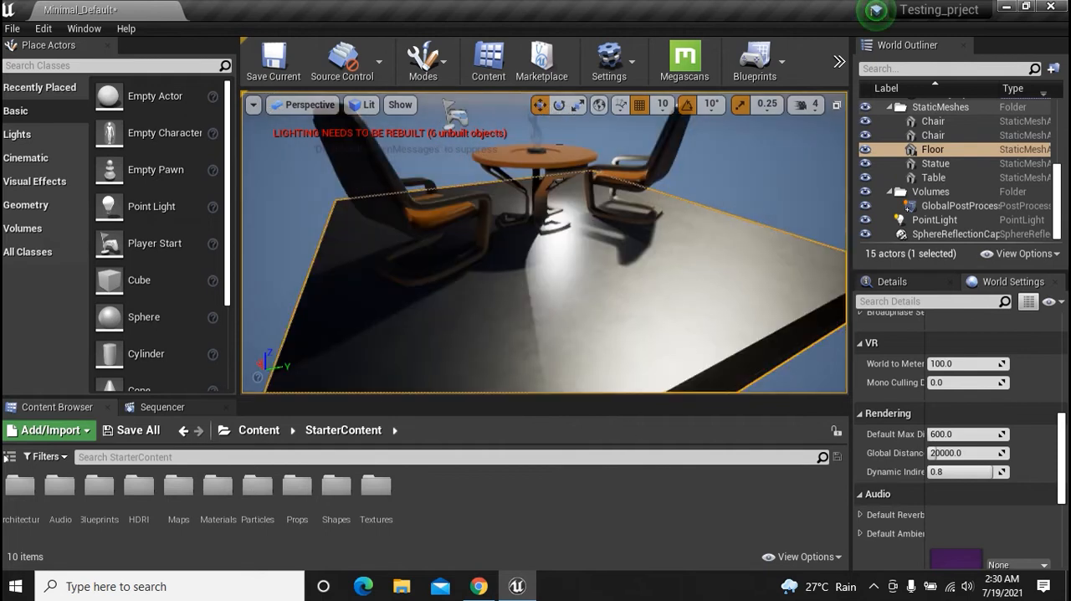
Zoom in and out repeatedly on the selected floor and furniture to inspect them from near and far
scroll(545, 242, "down", 5)
scroll(545, 243, "up", 3)
scroll(545, 242, "down", 3)
scroll(545, 242, "up", 2)
scroll(544, 243, "up", 1)
scroll(545, 243, "down", 3)
scroll(545, 243, "up", 2)
scroll(545, 242, "down", 2)
scroll(545, 243, "up", 1)
scroll(545, 243, "down", 1)
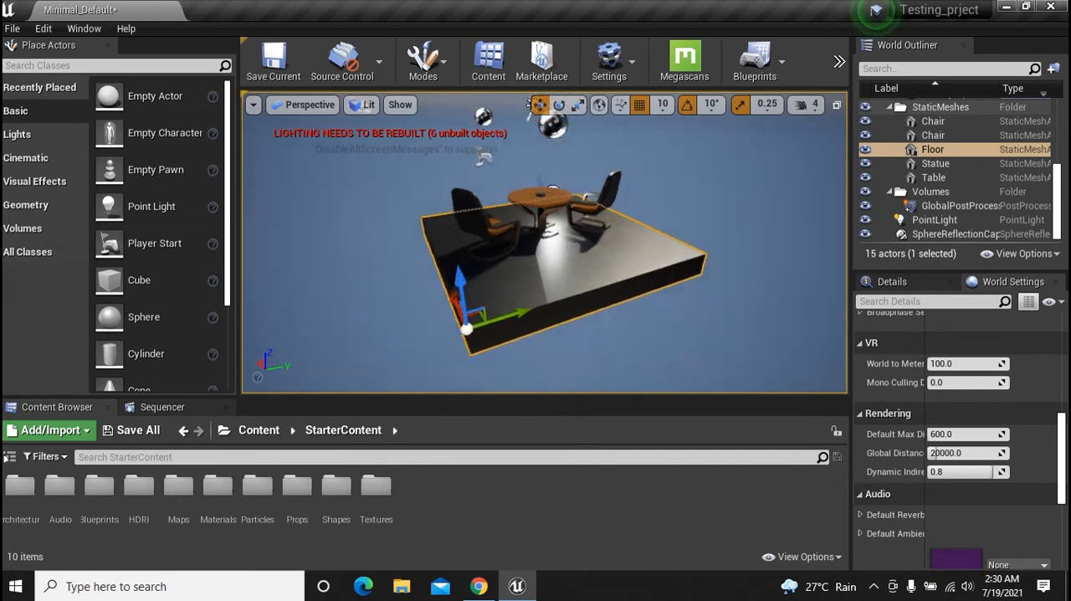
scroll(545, 242, "up", 2)
scroll(545, 243, "up", 2)
scroll(545, 243, "down", 2)
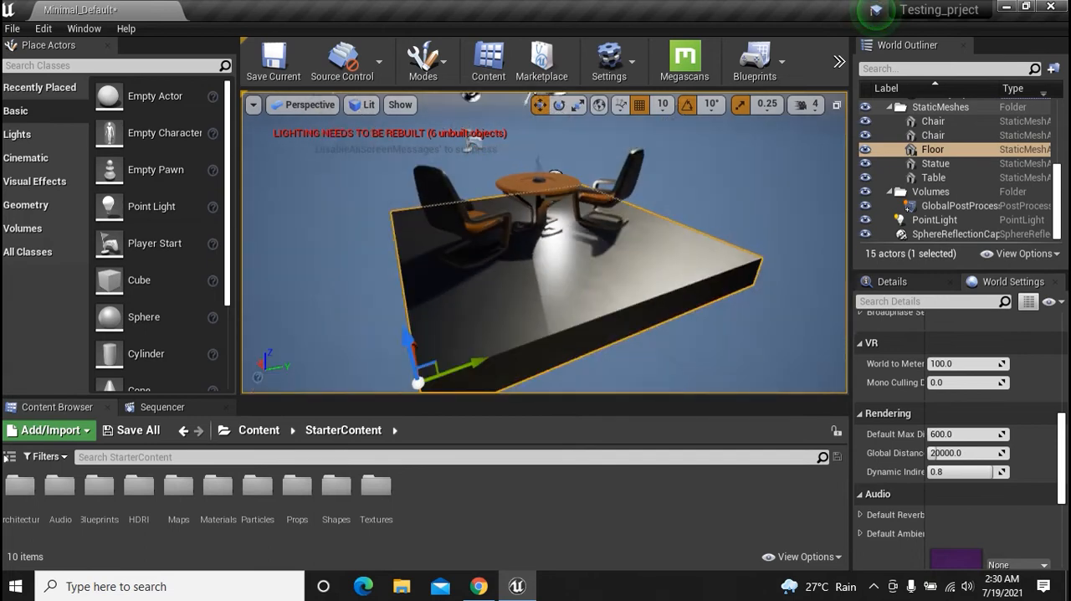
scroll(545, 243, "up", 2)
scroll(545, 243, "down", 2)
scroll(545, 242, "up", 1)
scroll(544, 243, "down", 1)
scroll(545, 242, "up", 4)
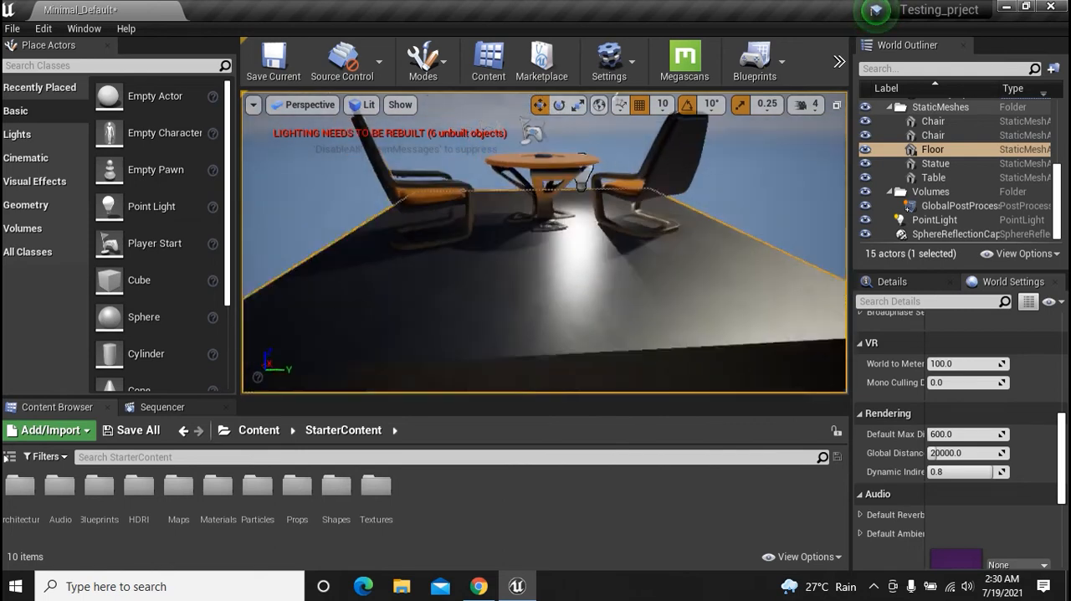
Select the table and move it along its X axis away from the statue, leaving the statue near its edge
left_click_drag(545, 242, 377, 272, "alt")
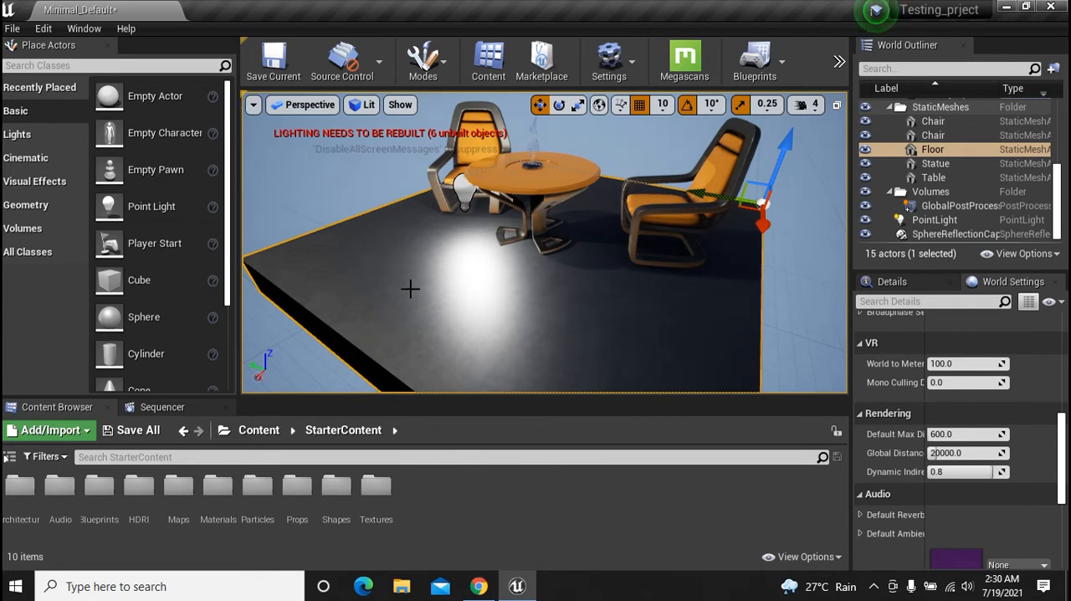
left_click_drag(410, 289, 435, 310, "alt")
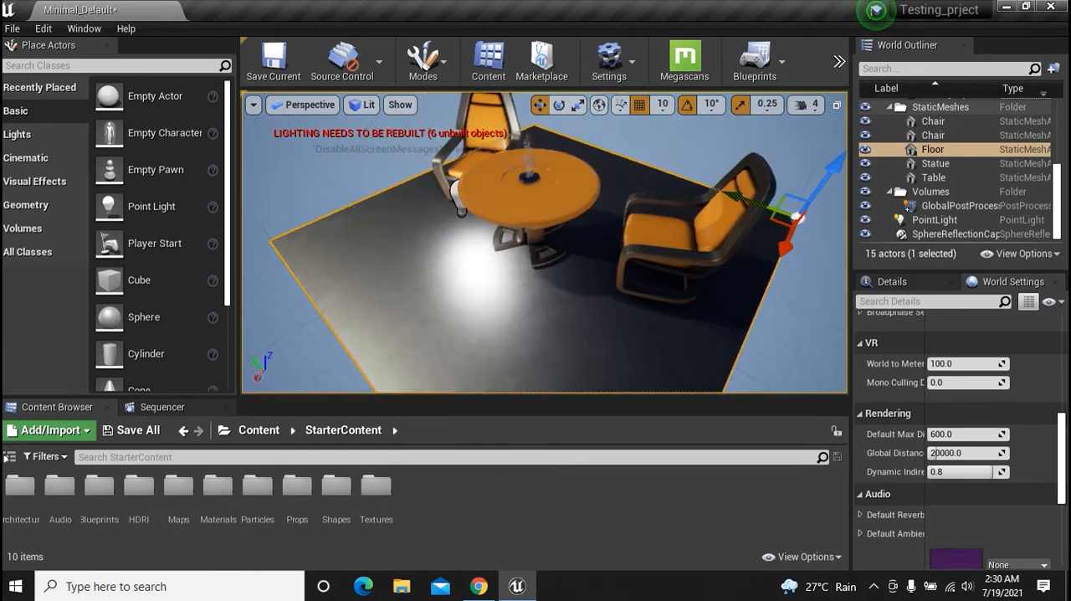
scroll(549, 204, "up", 3)
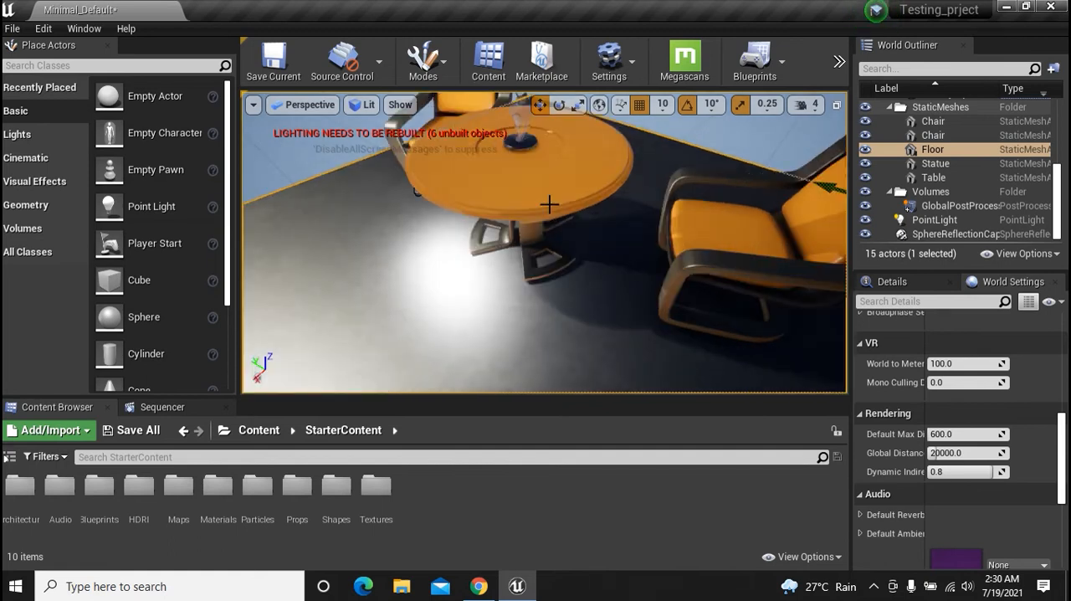
left_click(548, 204)
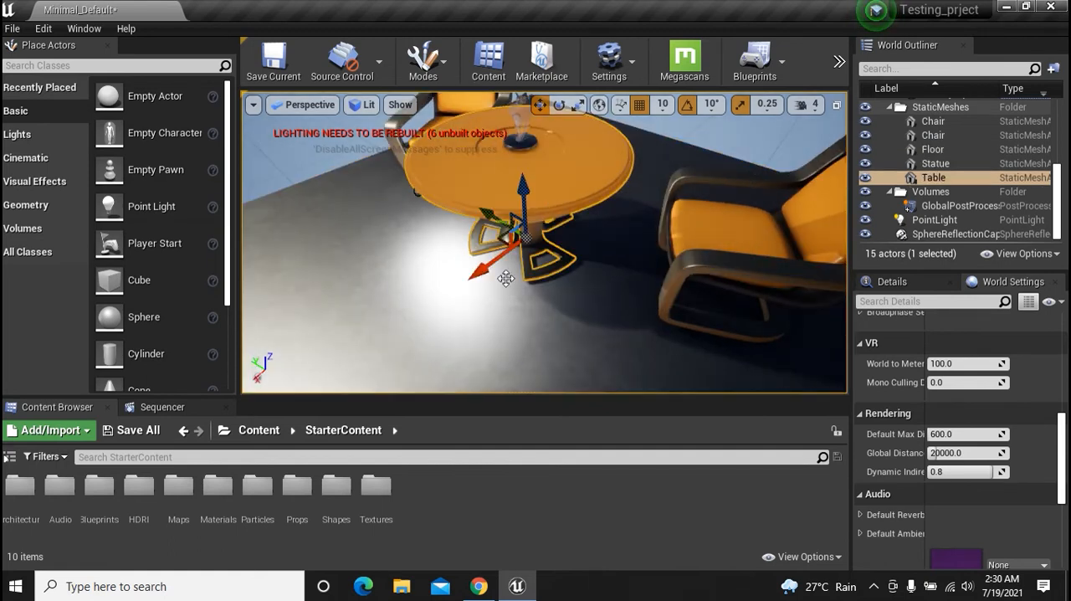
left_click_drag(505, 279, 453, 254)
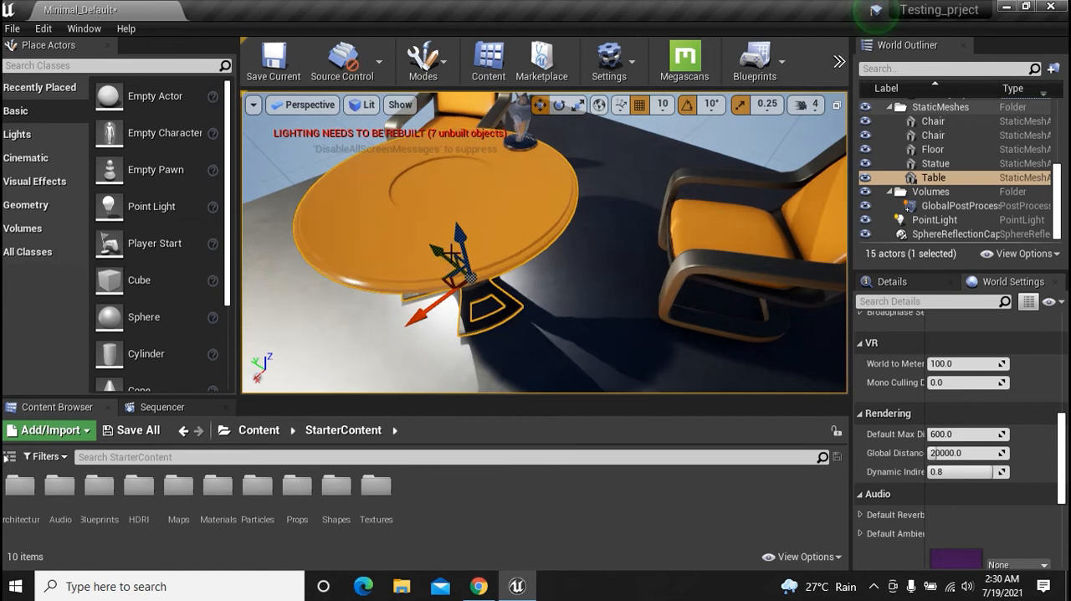
left_click_drag(453, 254, 475, 279)
Inspect the moved table with the statue and chairs from several angles and distances
scroll(474, 280, "down", 10)
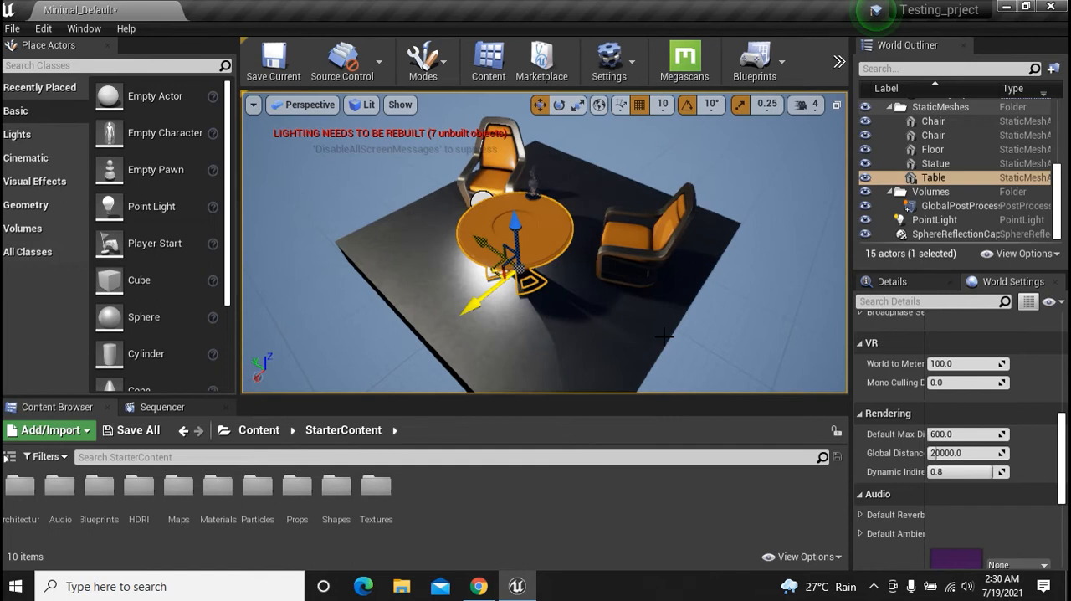
mouse_move(663, 336)
right_mouse_down()
mouse_move(730, 327)
mouse_move(651, 328)
mouse_move(739, 324)
mouse_move(662, 325)
right_mouse_up()
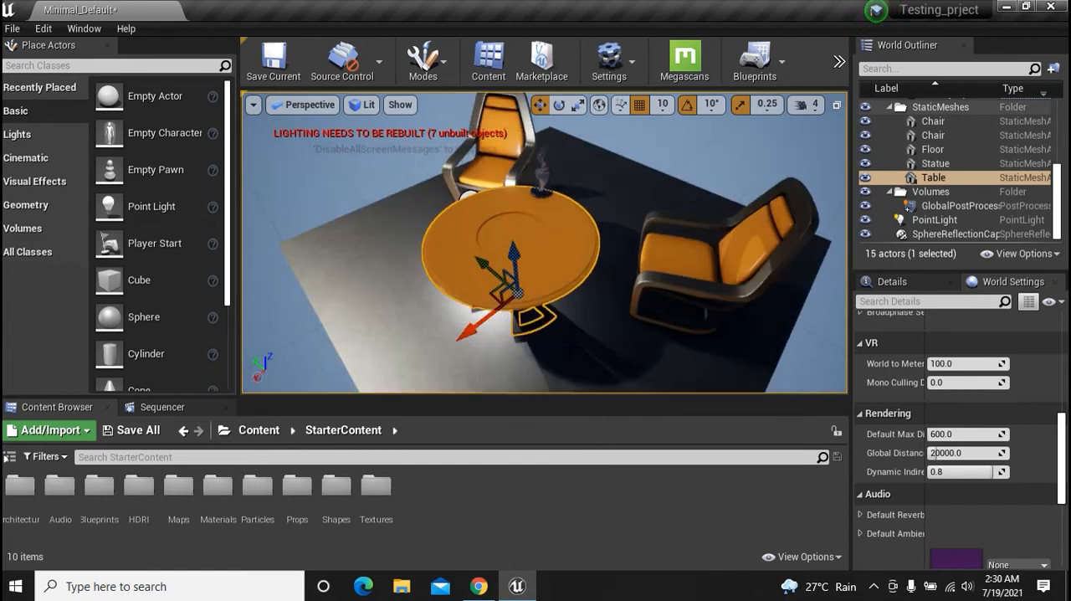
mouse_move(537, 272)
left_mouse_down()
mouse_move(569, 255)
mouse_move(536, 272)
left_mouse_up()
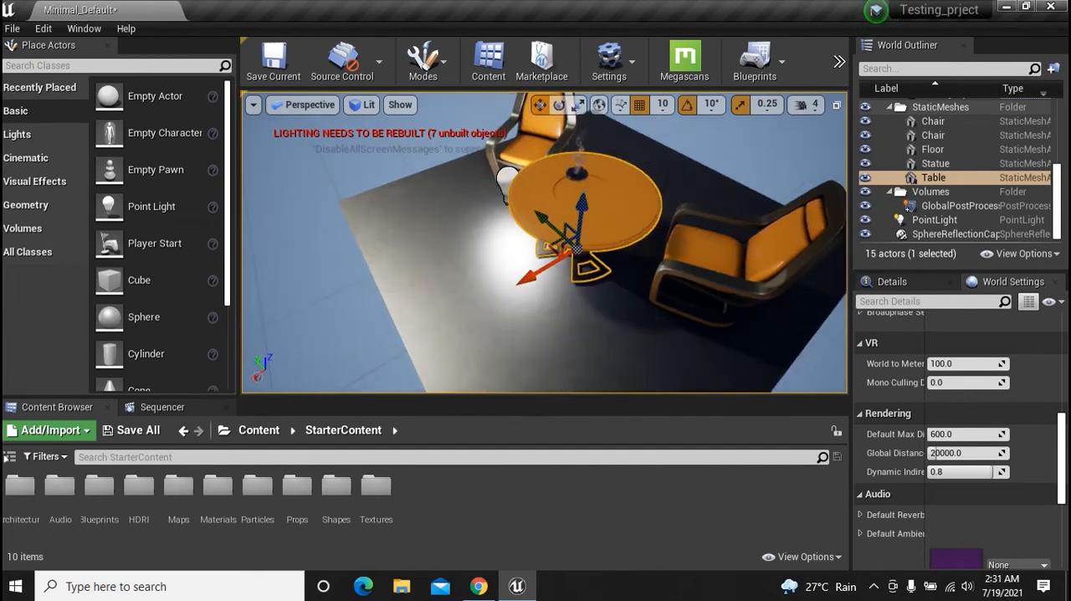
left_click_drag(798, 373, 833, 364, "alt")
scroll(648, 226, "up", 4)
scroll(705, 275, "down", 4)
scroll(652, 228, "up", 4)
scroll(652, 227, "down", 4)
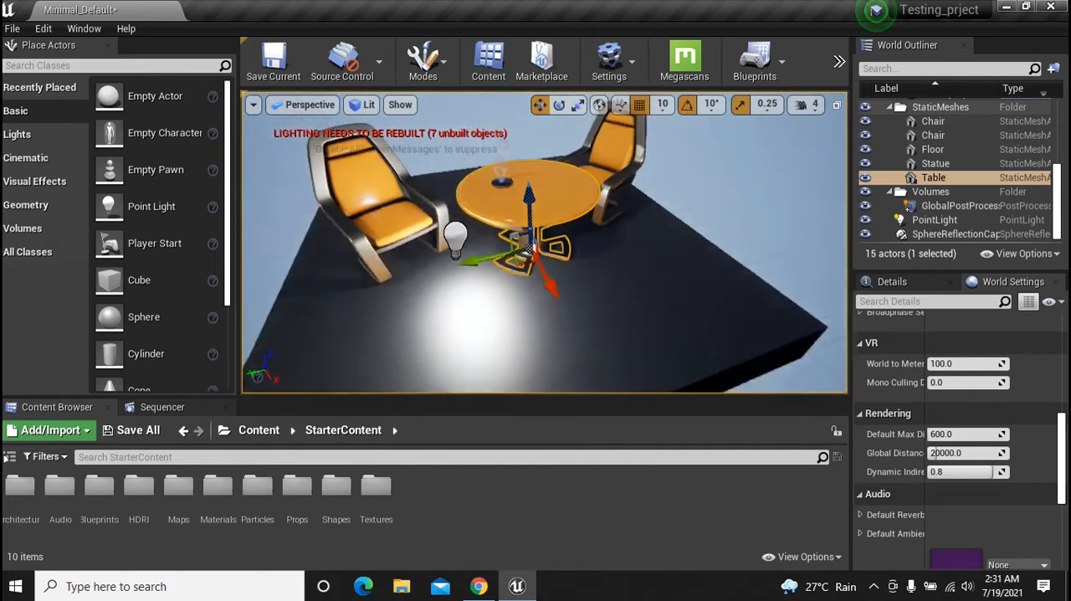
scroll(693, 282, "up", 2)
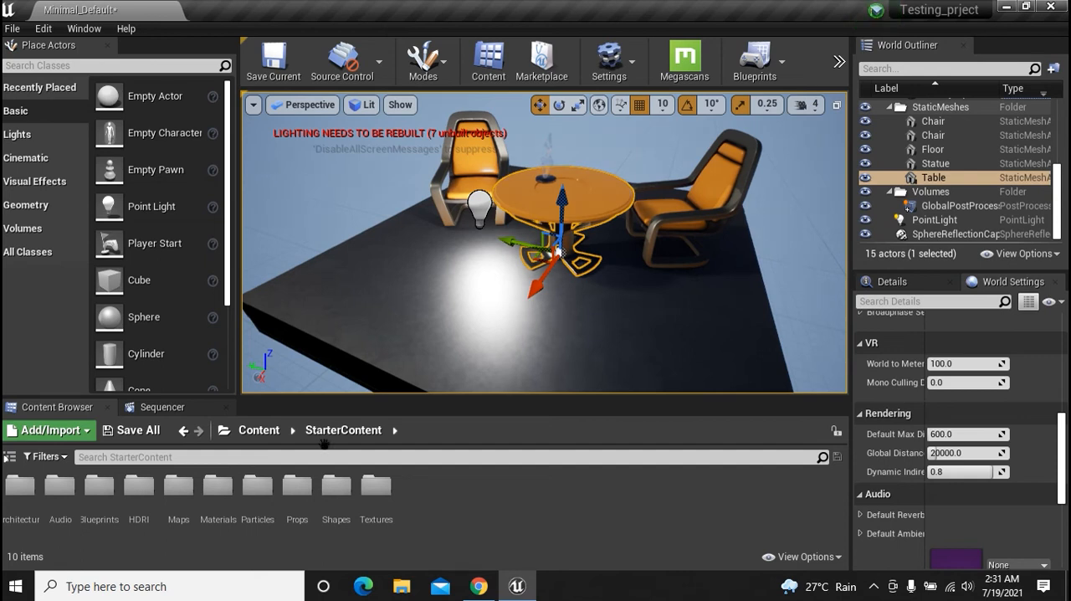
Return to the root Content folder and reopen the StarterContent folder
left_click(265, 434)
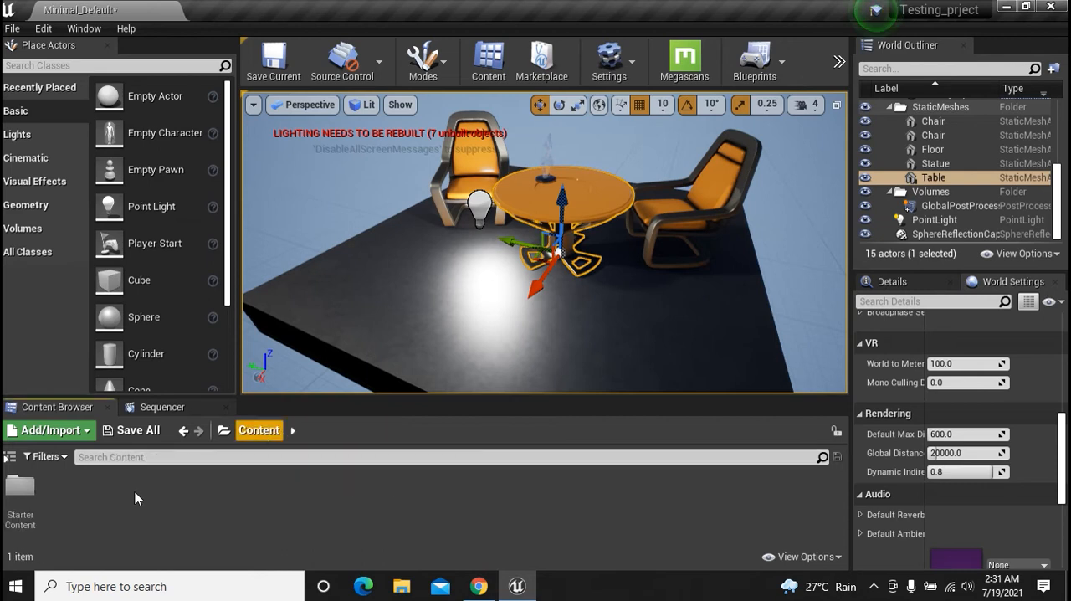
left_click(261, 430)
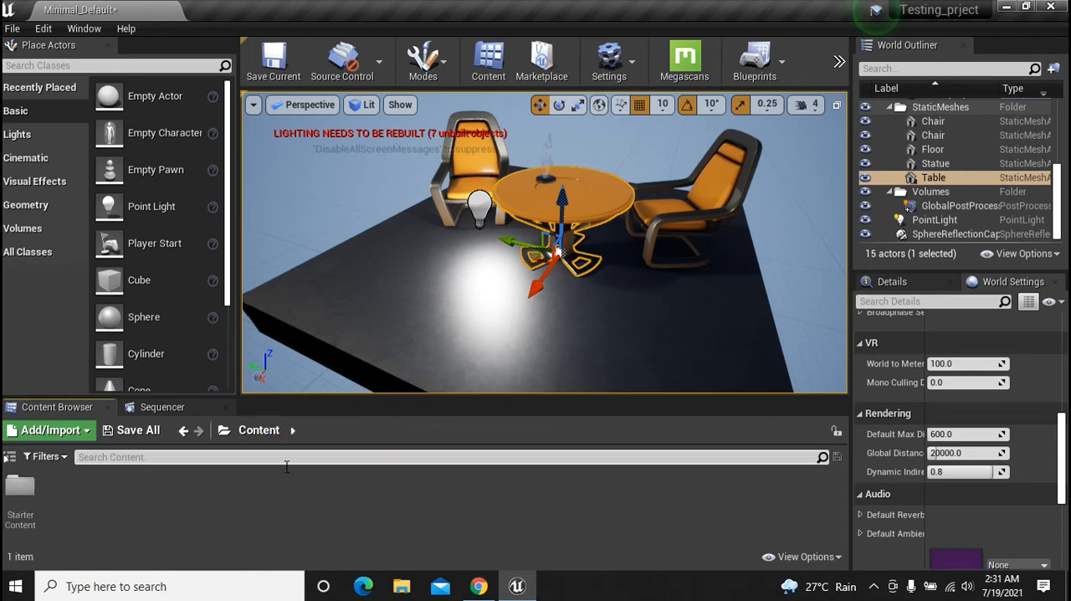
double_click(47, 499)
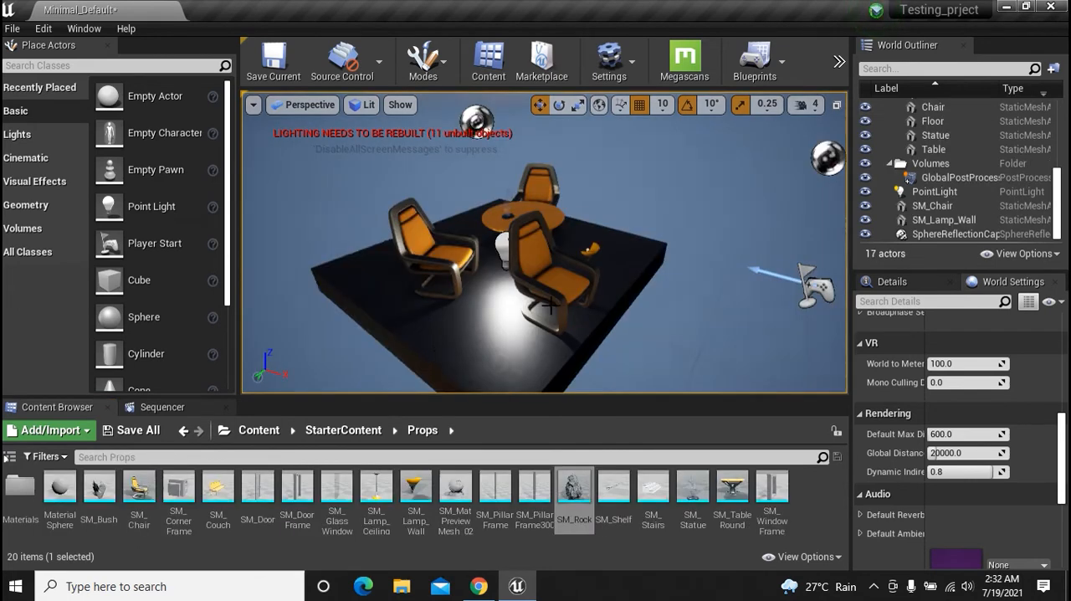
Select the extra SM_Chair on the floor near the wall lamp and delete it
left_click(549, 306)
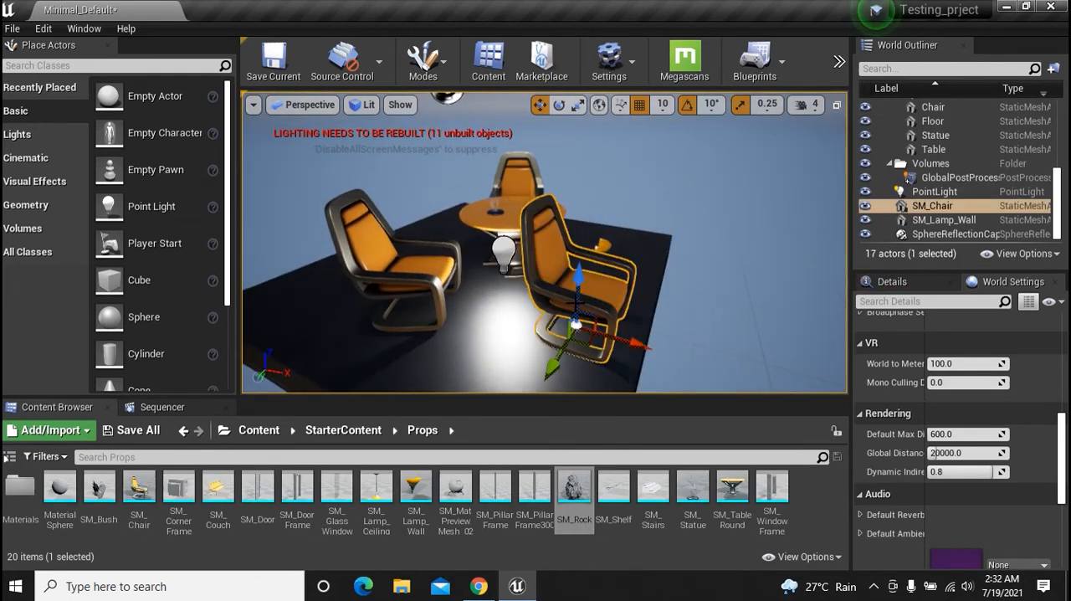
key("Delete")
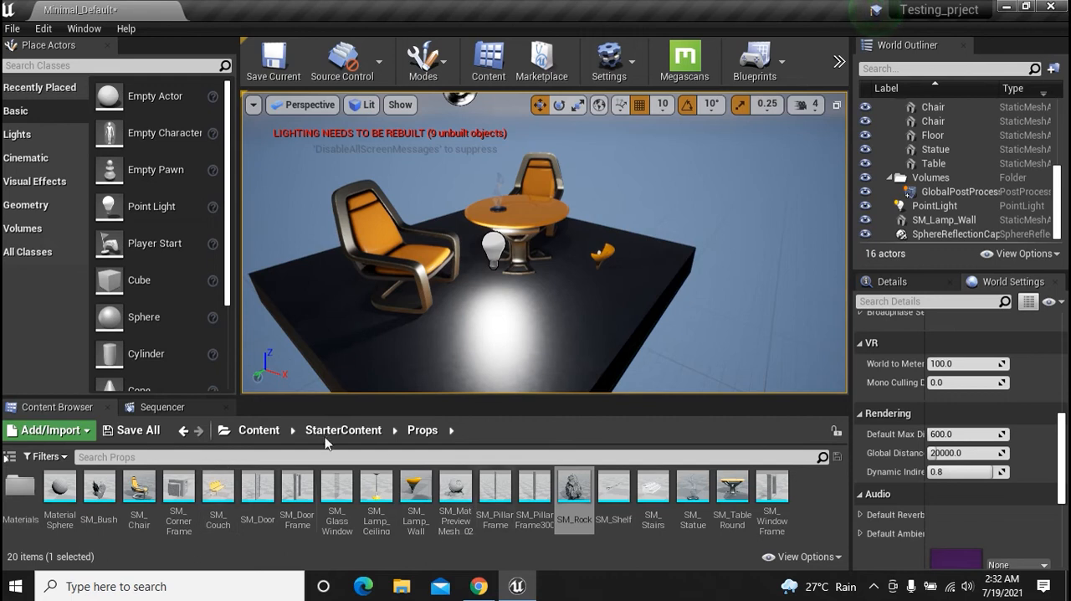
Browse from Content to StarterContent's Materials folder and apply the dark M_Wood_Floor material to the floor
left_click(279, 432)
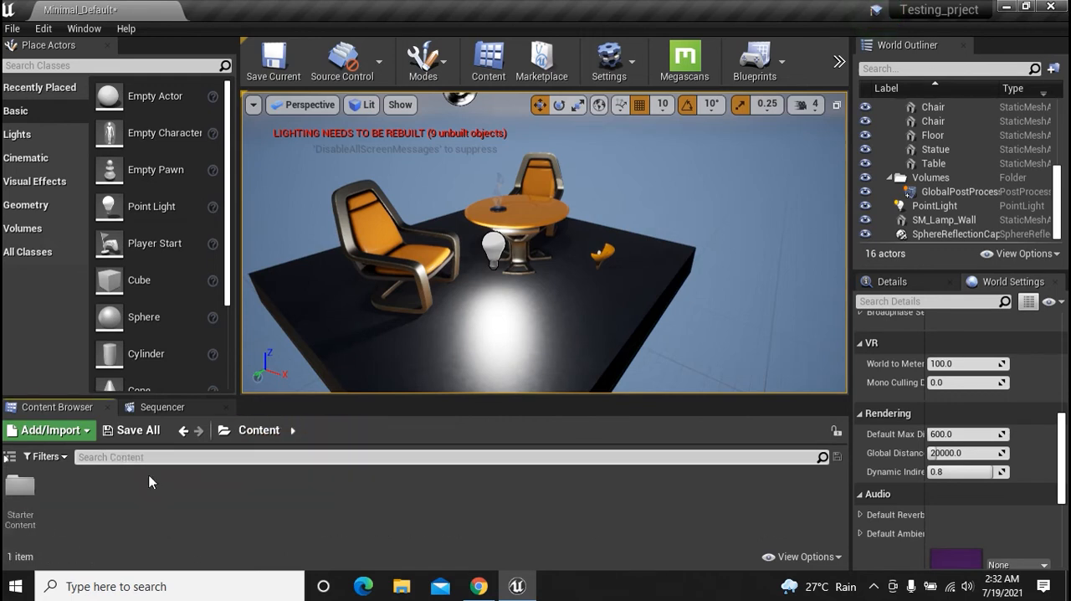
double_click(32, 499)
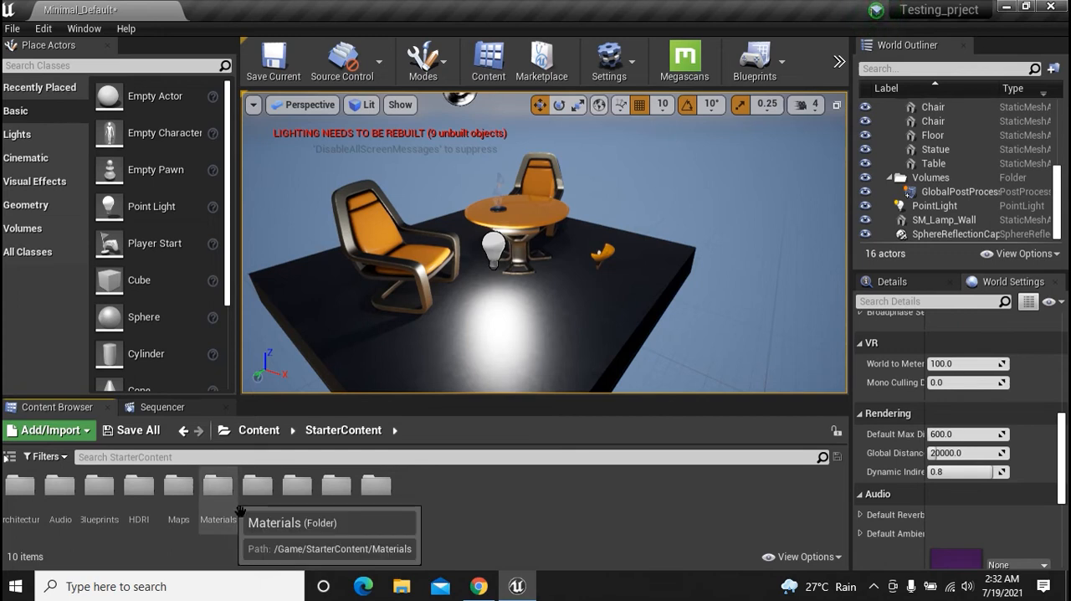
double_click(217, 493)
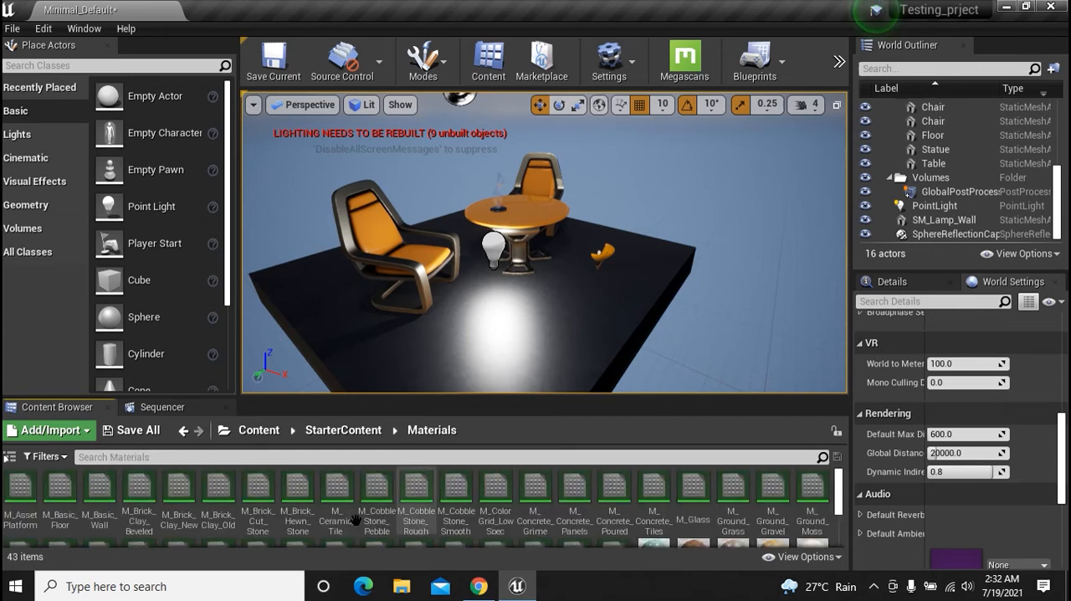
scroll(355, 521, "down", 1)
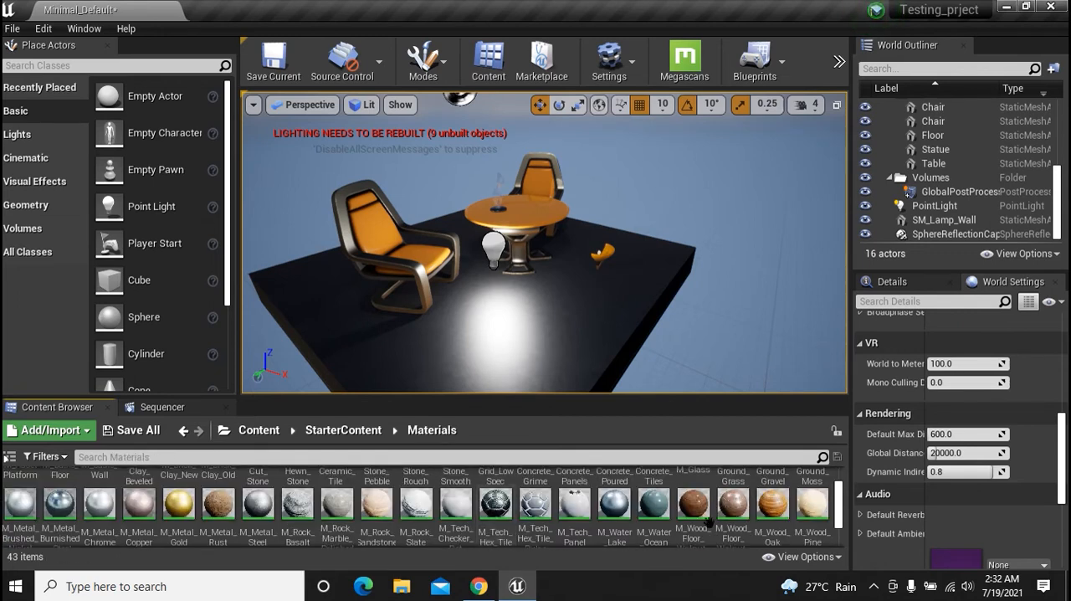
left_click_drag(693, 504, 525, 340)
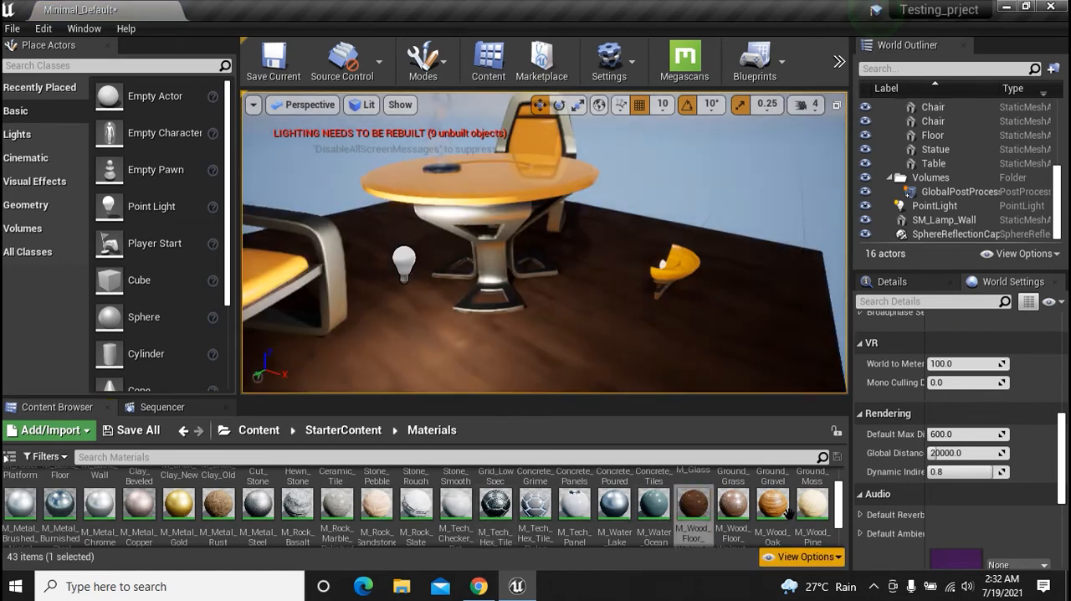
Apply the M_Wood_Oak material to the table and M_Wood_Pine to the chair closest to the point light
left_click_drag(787, 512, 495, 237)
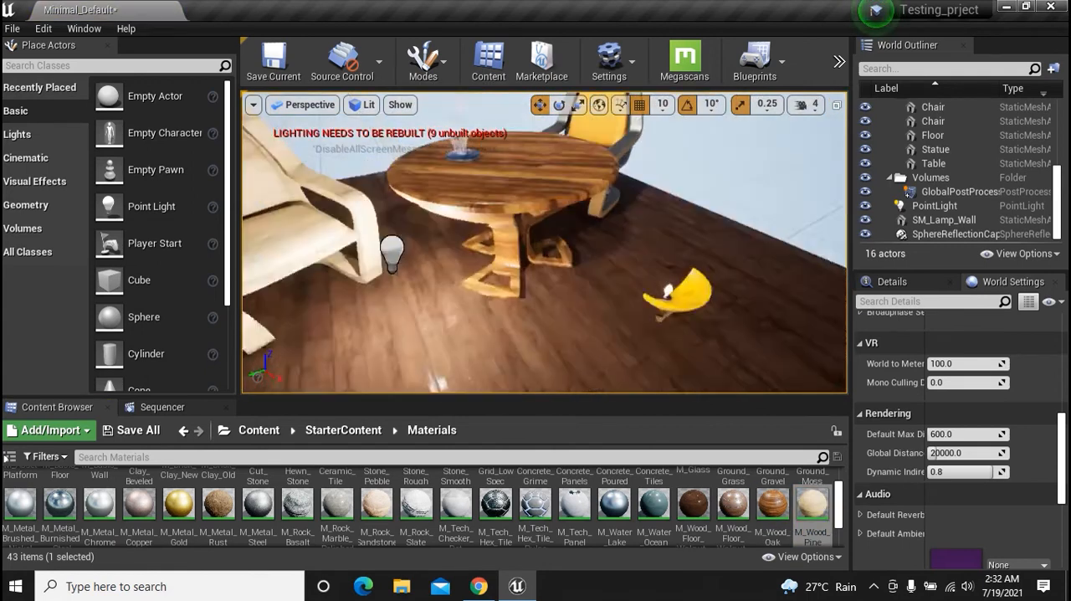
left_click_drag(558, 236, 519, 252, "alt")
scroll(552, 242, "down", 5)
left_click_drag(650, 326, 623, 318, "alt")
scroll(650, 325, "up", 5)
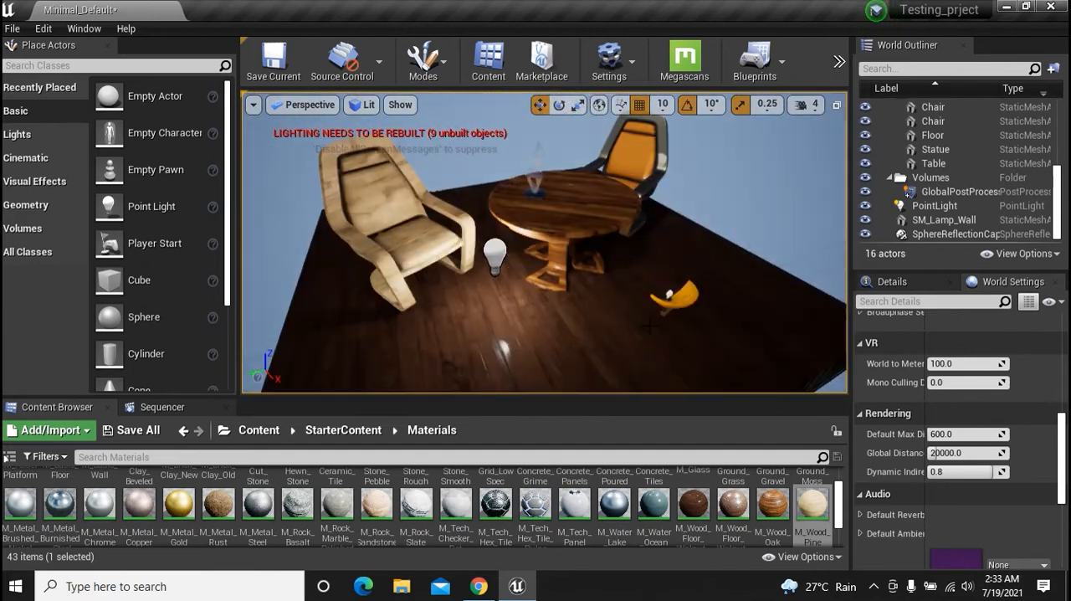
left_click_drag(586, 326, 833, 220, "alt")
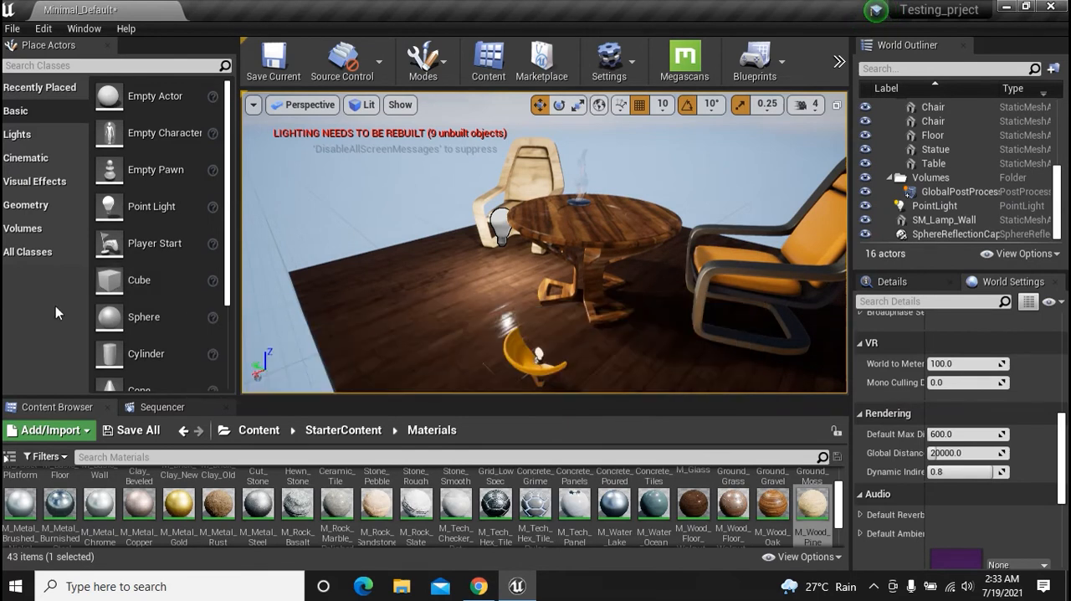
Browse the placeable actors in the Volumes, Geometry, Visual Effects, Basic and Cinematic categories
left_click(39, 226)
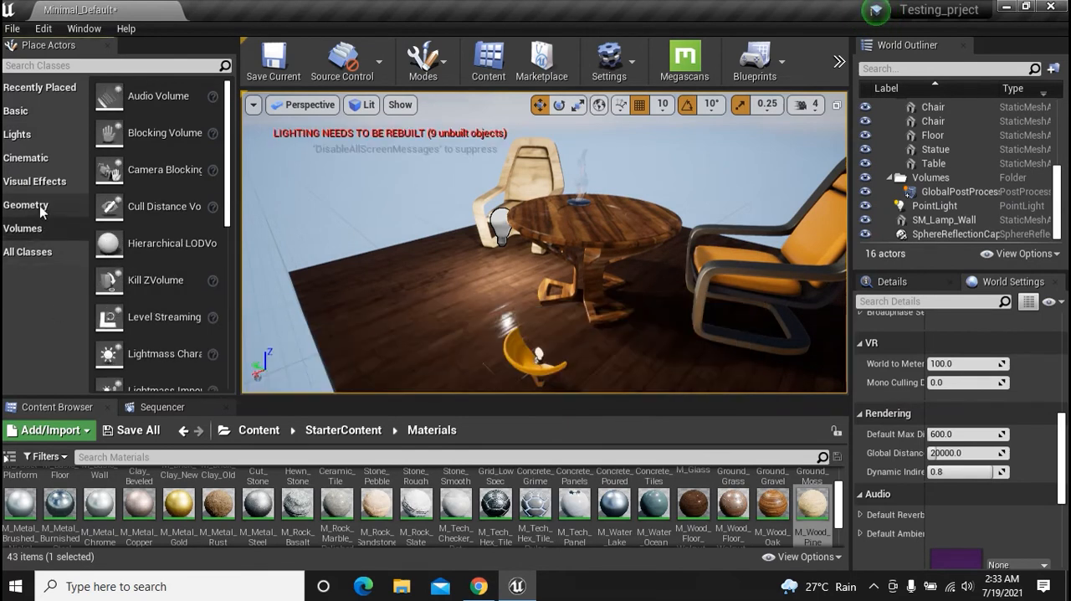
left_click(40, 205)
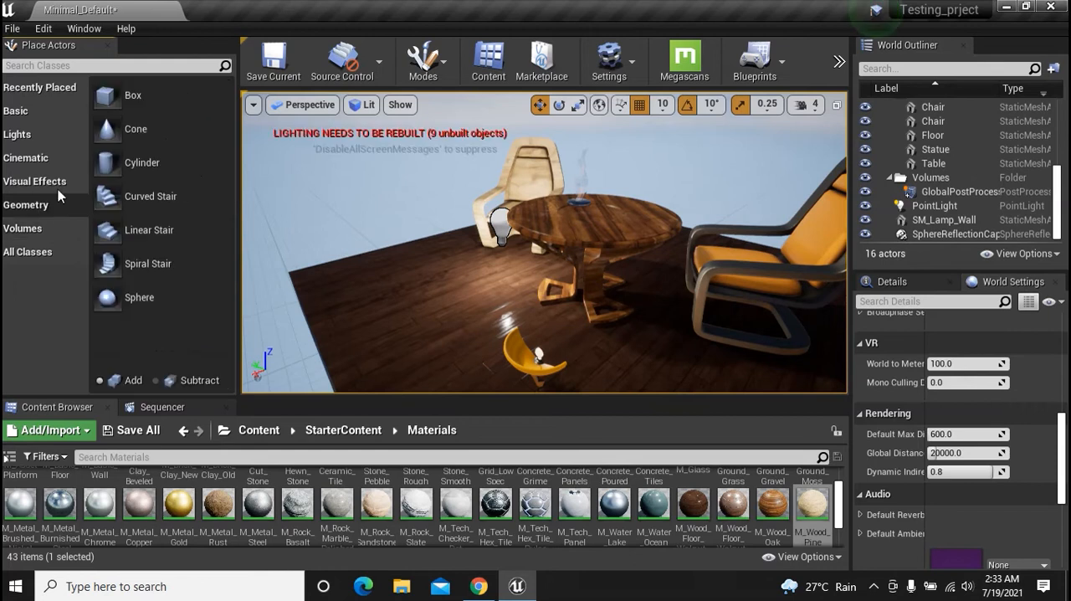
left_click(52, 181)
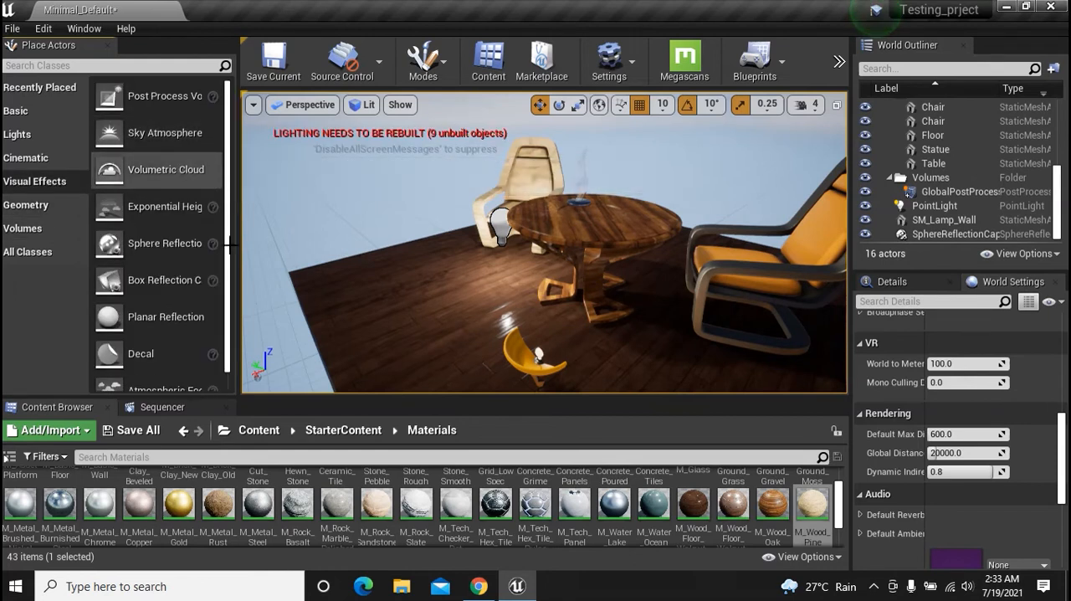
left_click(17, 110)
left_click(25, 157)
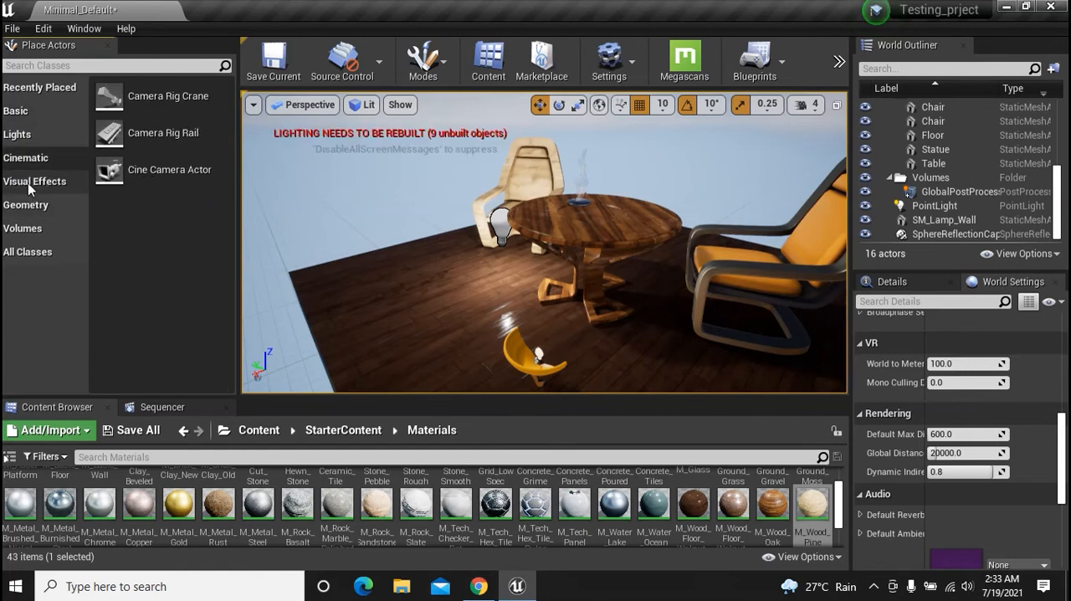
left_click(38, 181)
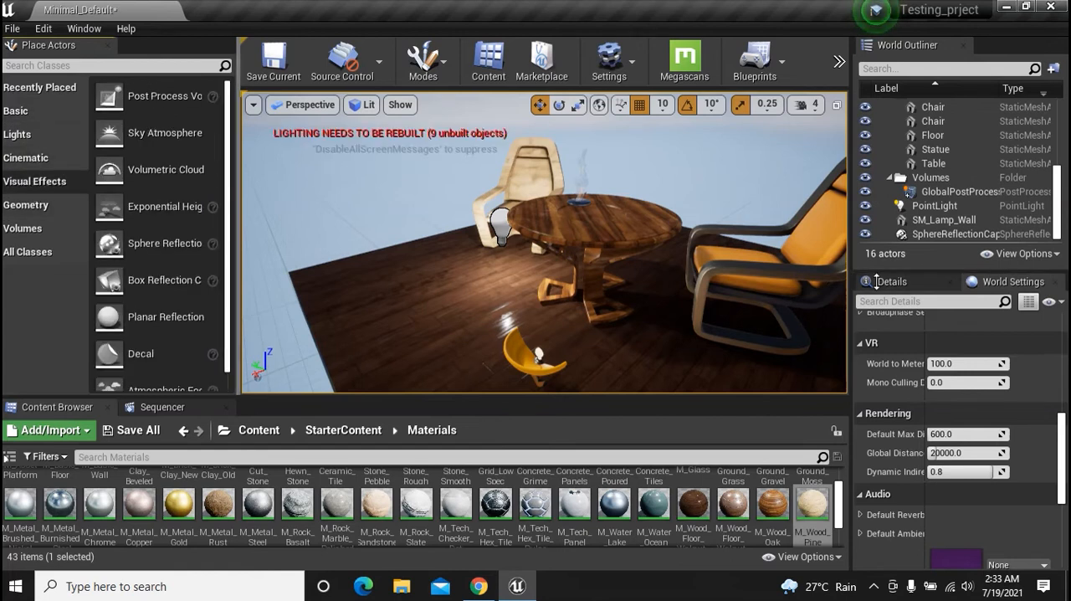
Inspect the wooden floor, table and chairs from several angles and distances
left_click_drag(519, 284, 661, 238, "alt")
left_click_drag(544, 242, 517, 350, "alt")
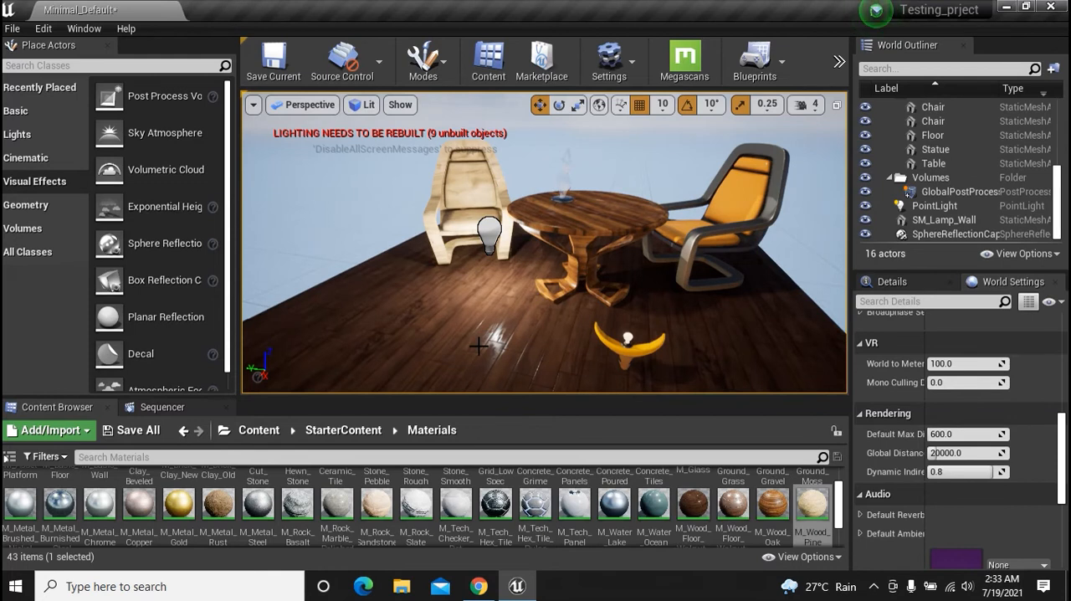
left_click_drag(231, 197, 234, 159)
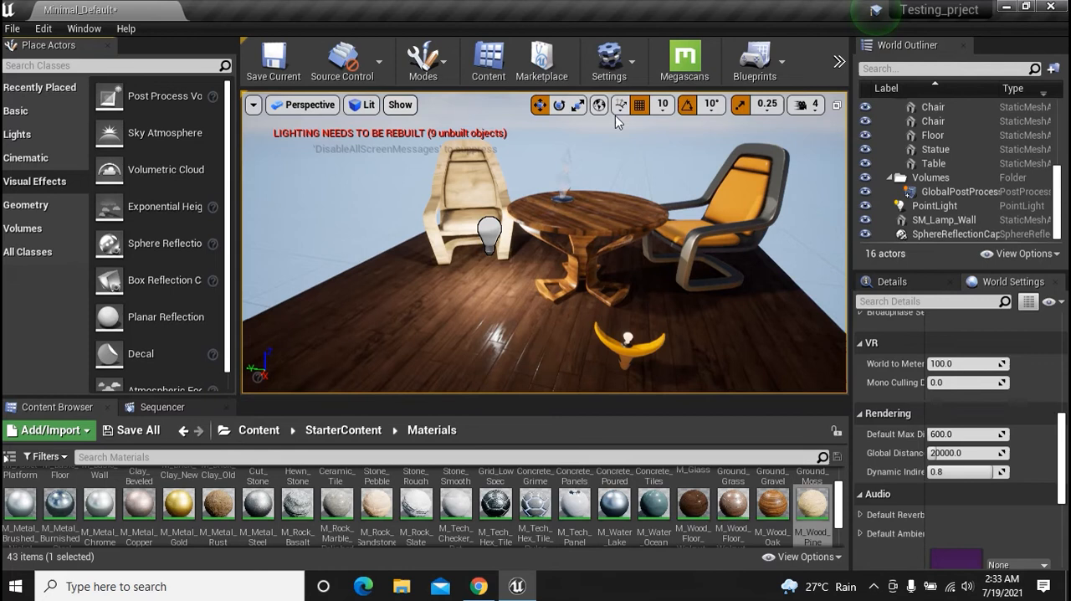
left_click_drag(667, 131, 785, 116, "alt")
right_click_drag(544, 243, 599, 235)
key("w")
left_click_drag(544, 238, 359, 247, "alt")
left_click_drag(419, 272, 555, 227, "alt")
scroll(555, 227, "down", 5)
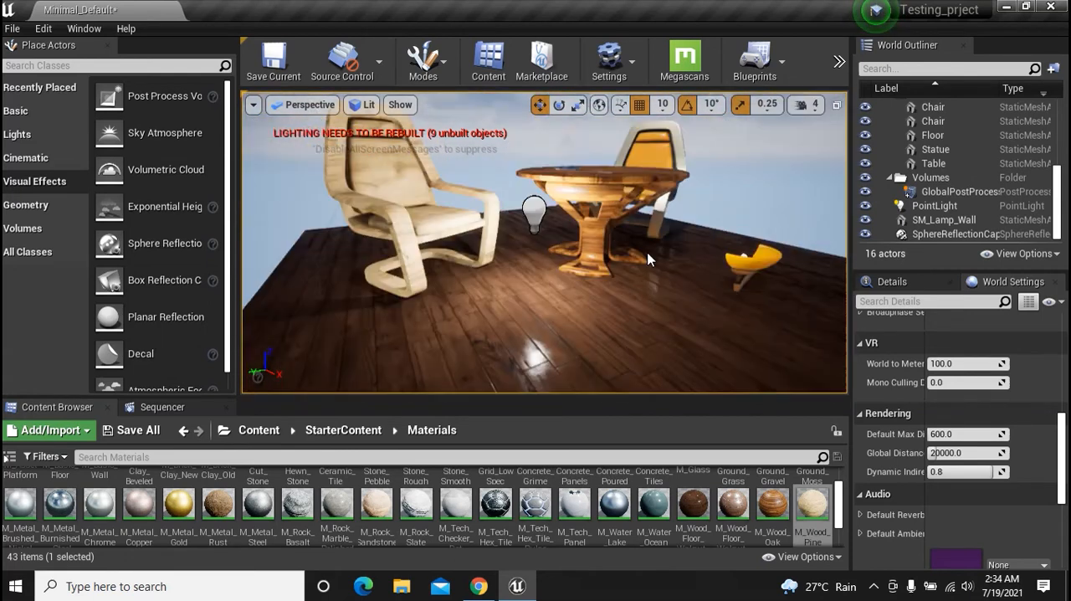
left_click_drag(554, 227, 550, 232, "alt")
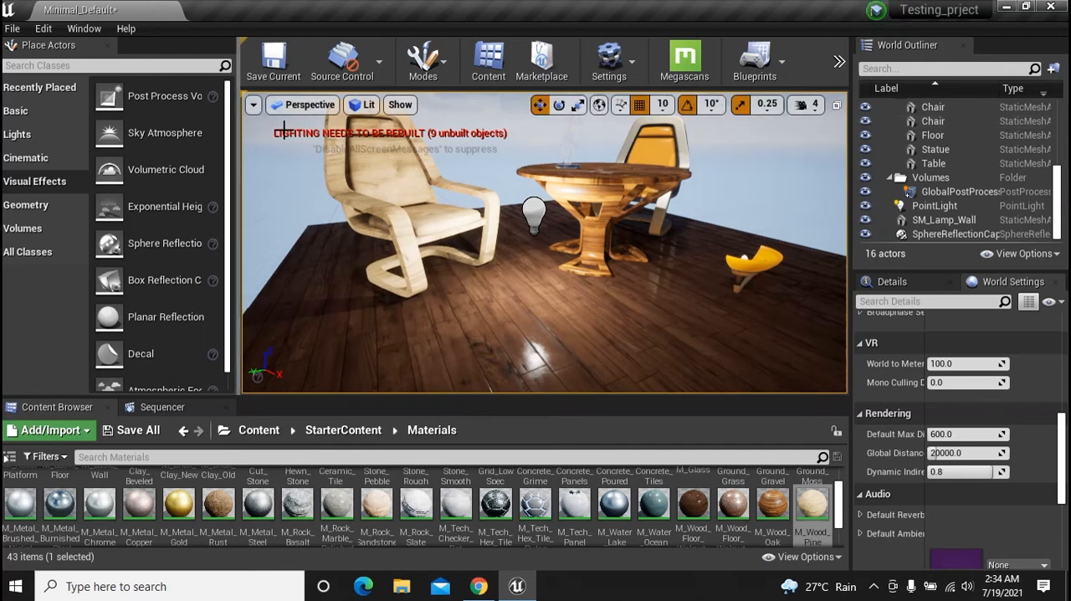
View the scene in the Top and Bottom orthographic views
left_click(315, 109)
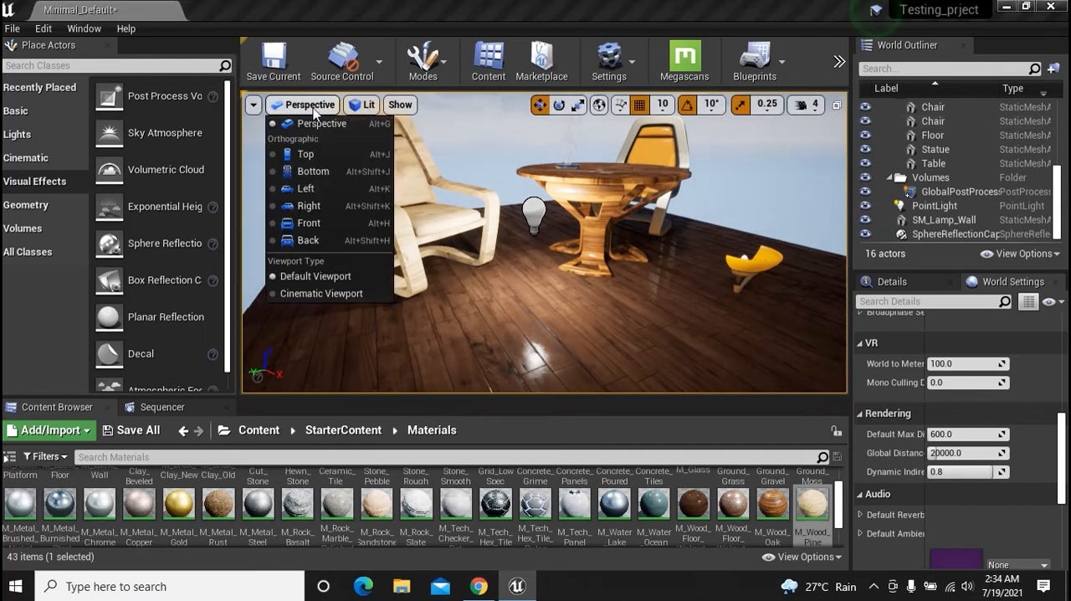
left_click(305, 155)
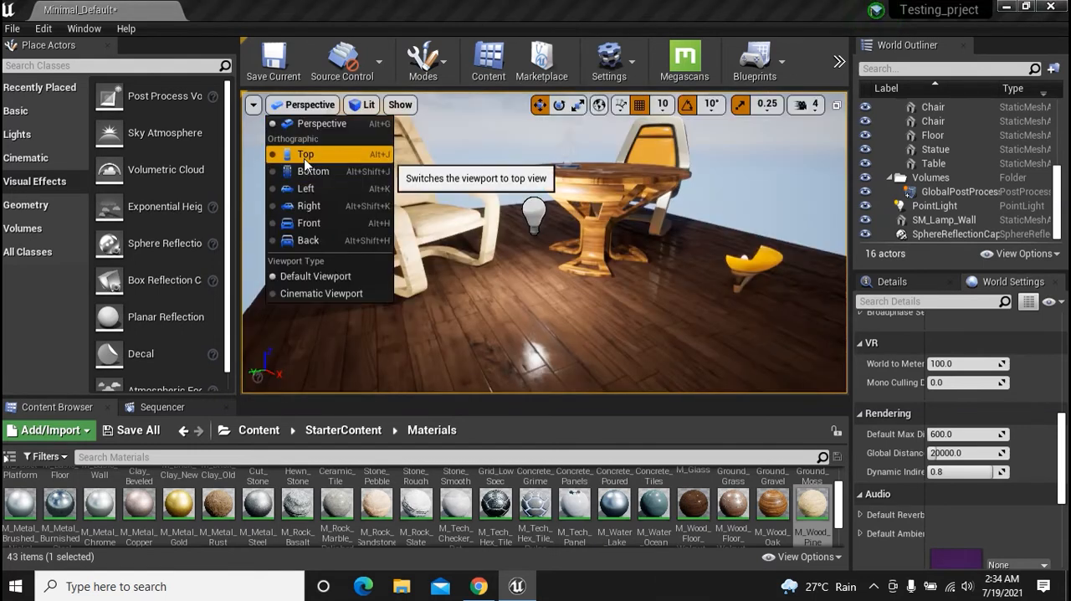
left_click(306, 156)
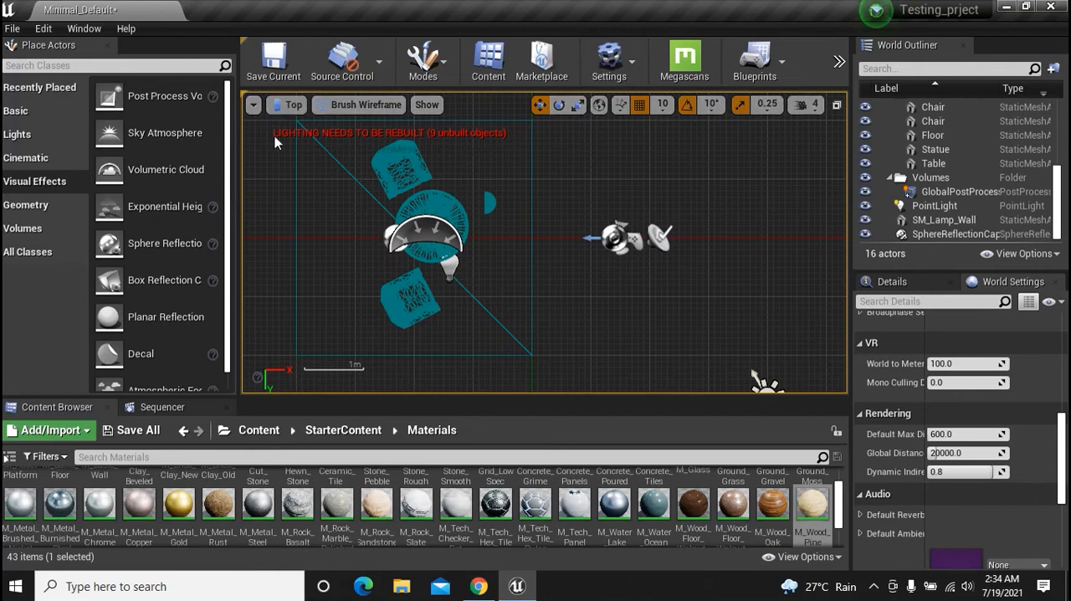
left_click(287, 104)
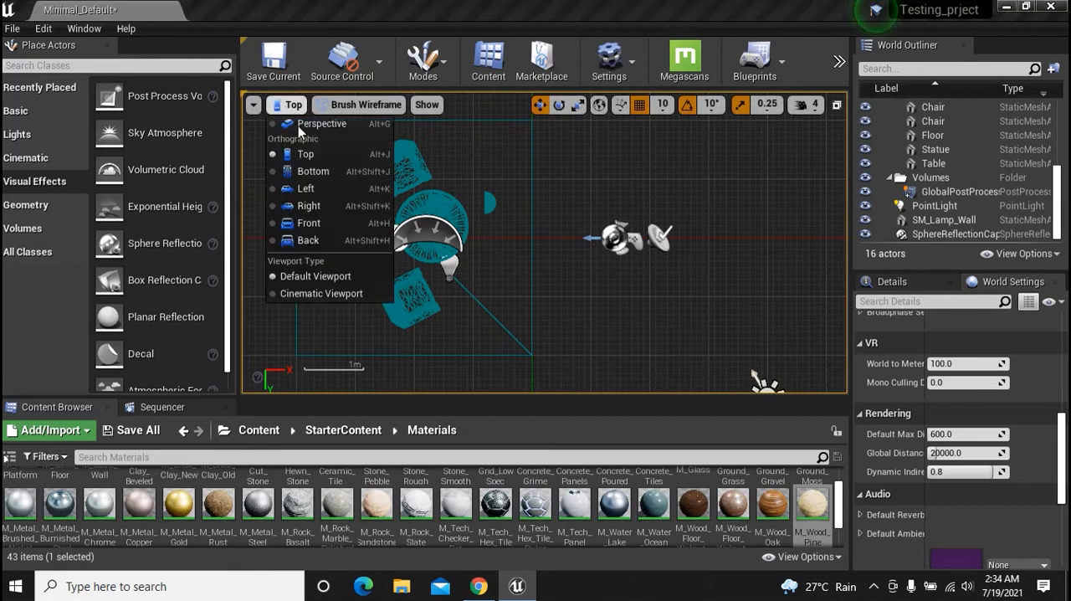
left_click(314, 175)
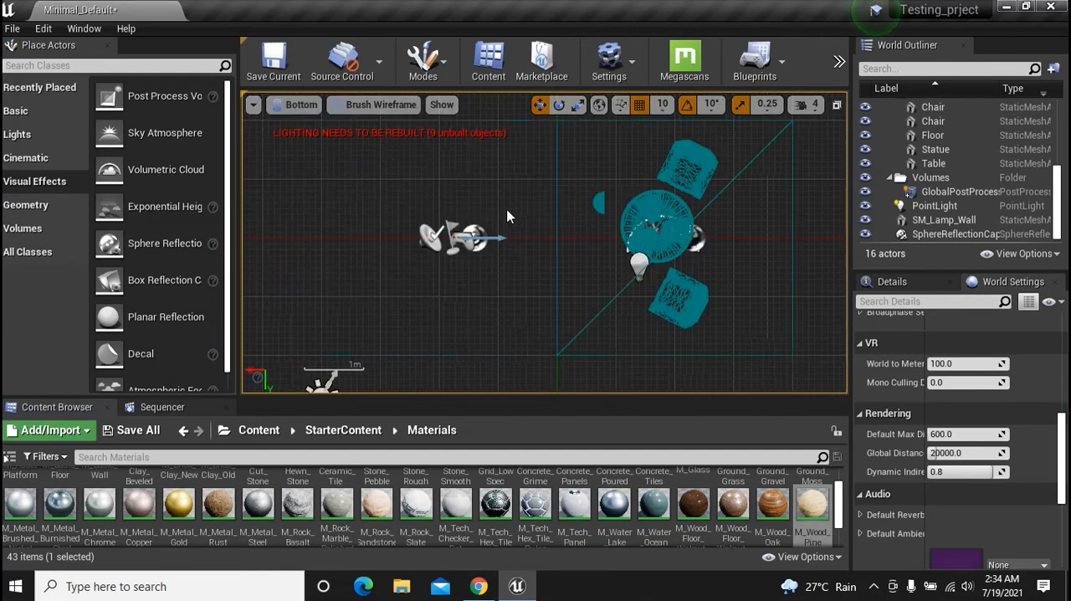
View the scene in the Left and Right orthographic views, using the Default Viewport type
left_click(300, 105)
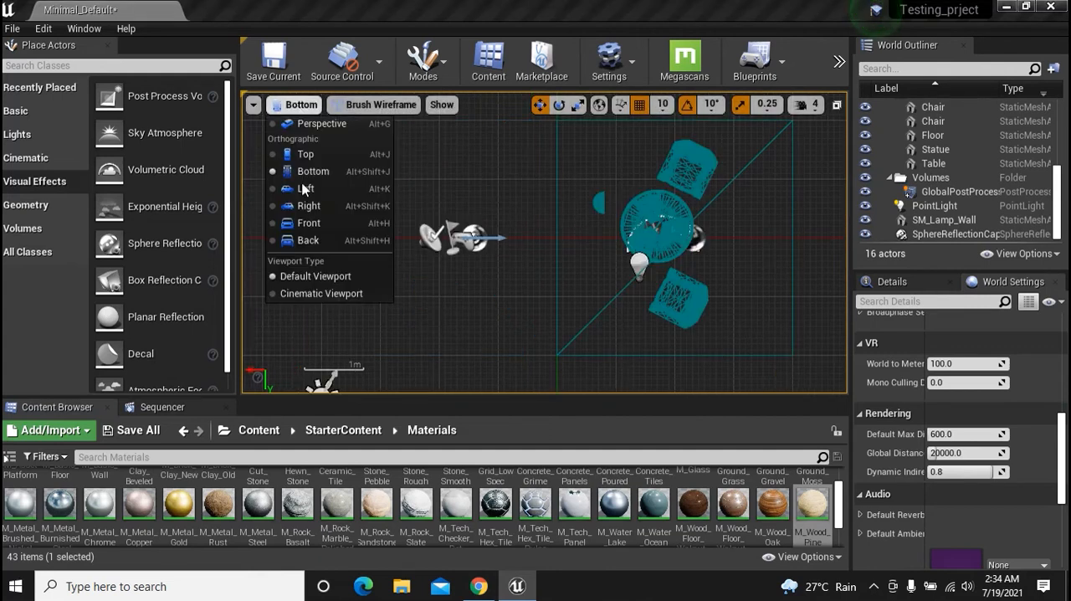
left_click(306, 189)
left_click(289, 105)
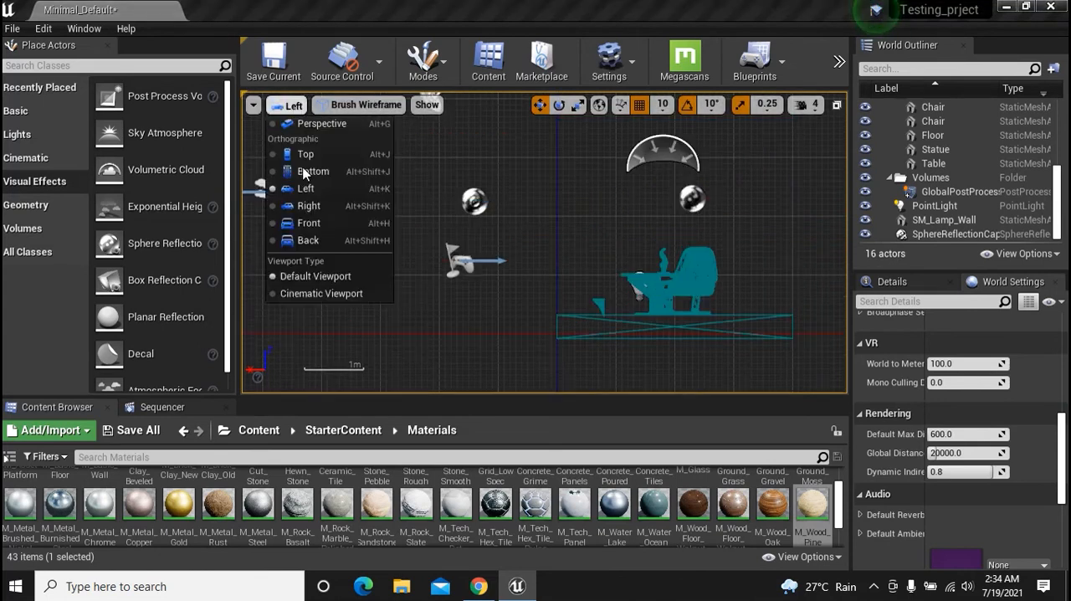
key("Escape")
key("alt+shift+k")
left_click(295, 104)
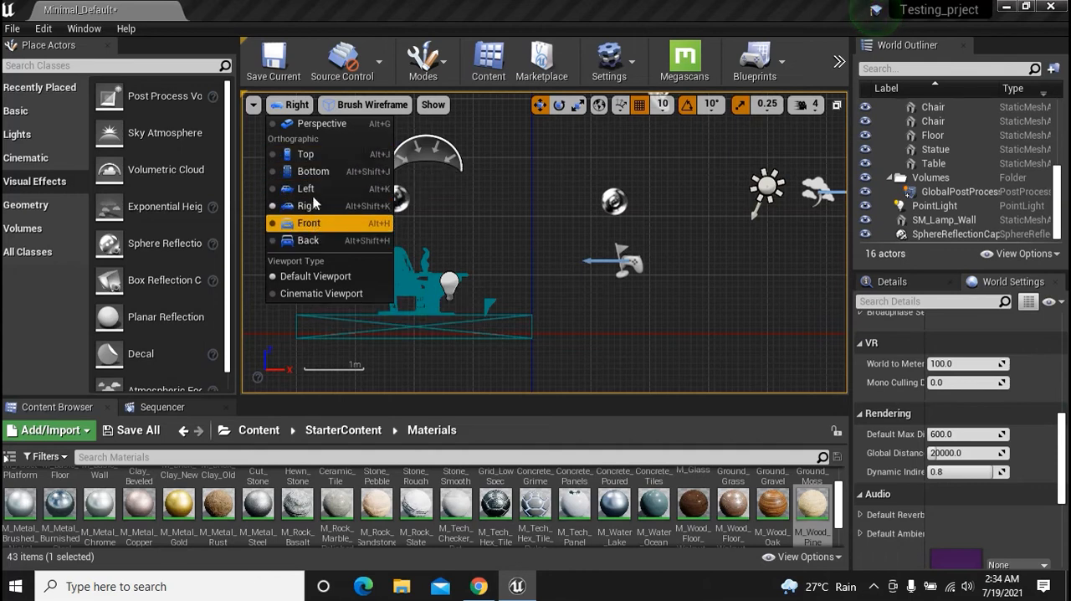
left_click(297, 107)
left_click(297, 106)
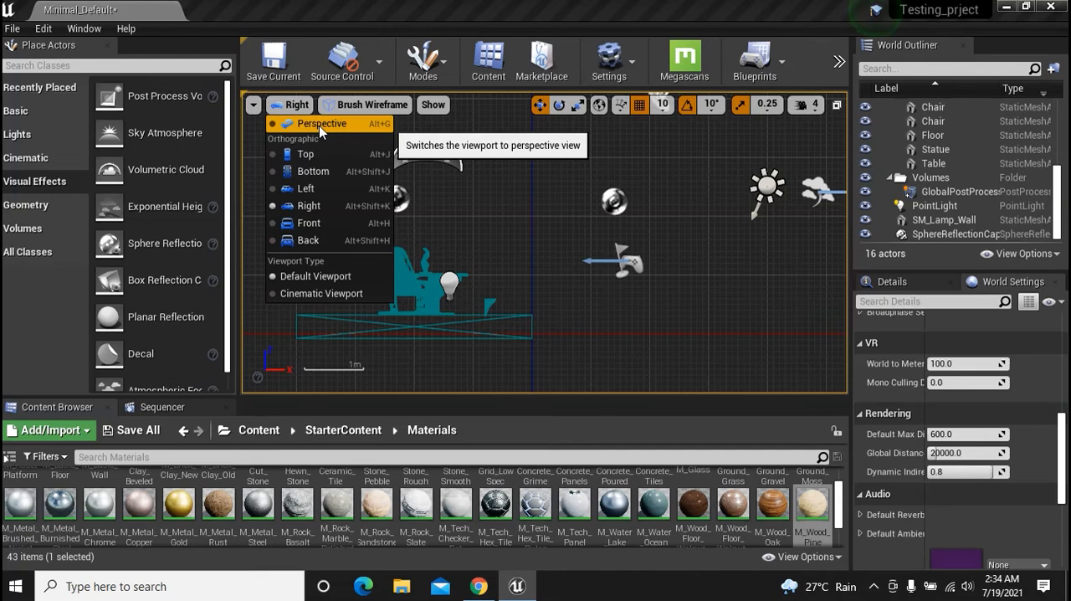
left_click(309, 279)
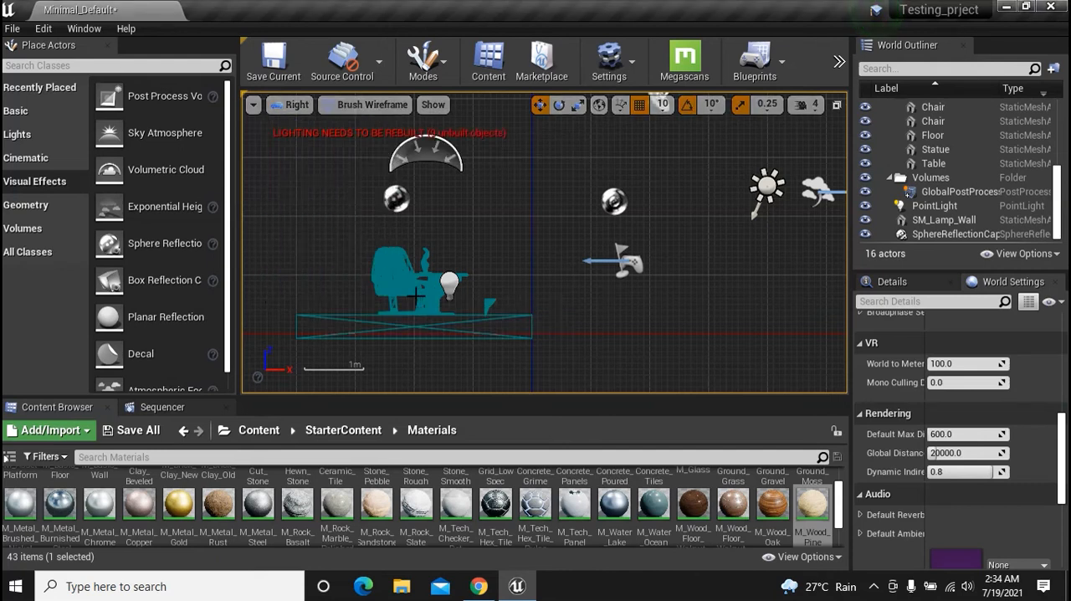
Set the viewport type to Cinematic Viewport and return to the Perspective view
left_click(307, 109)
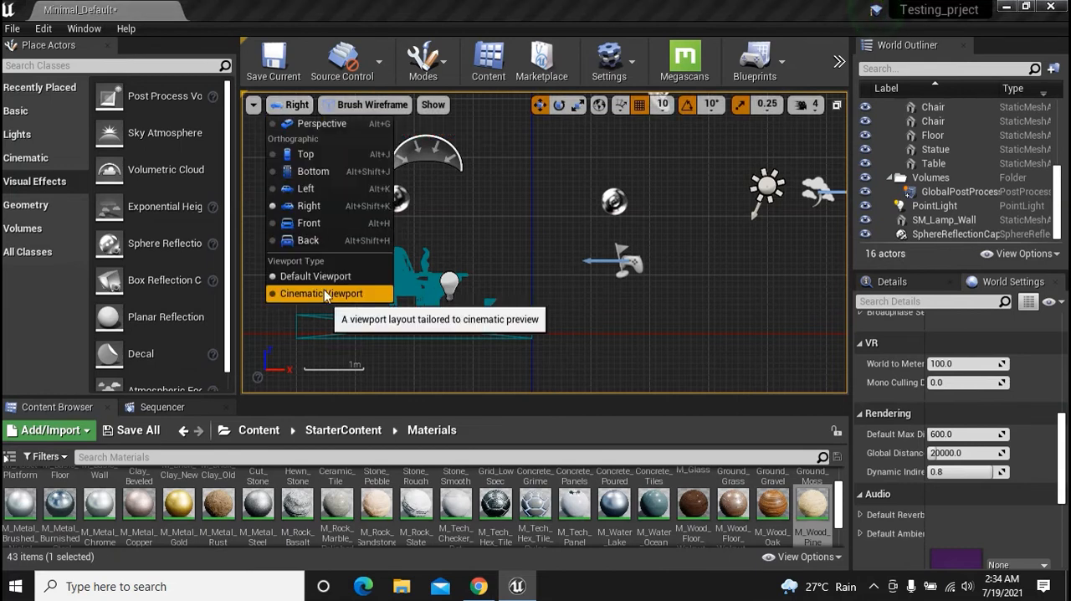
left_click(318, 295)
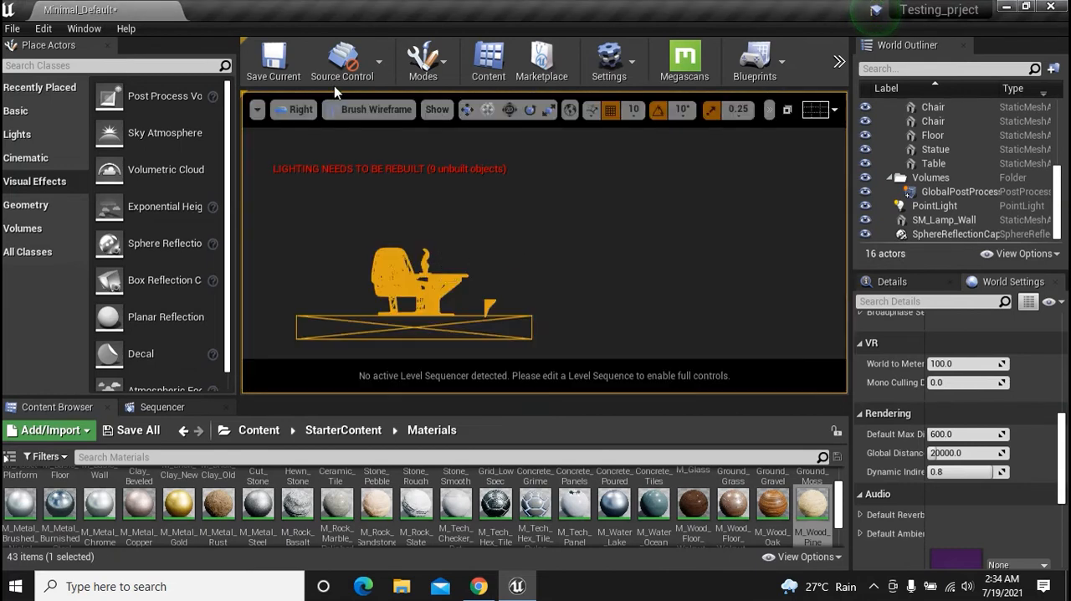
left_click(300, 109)
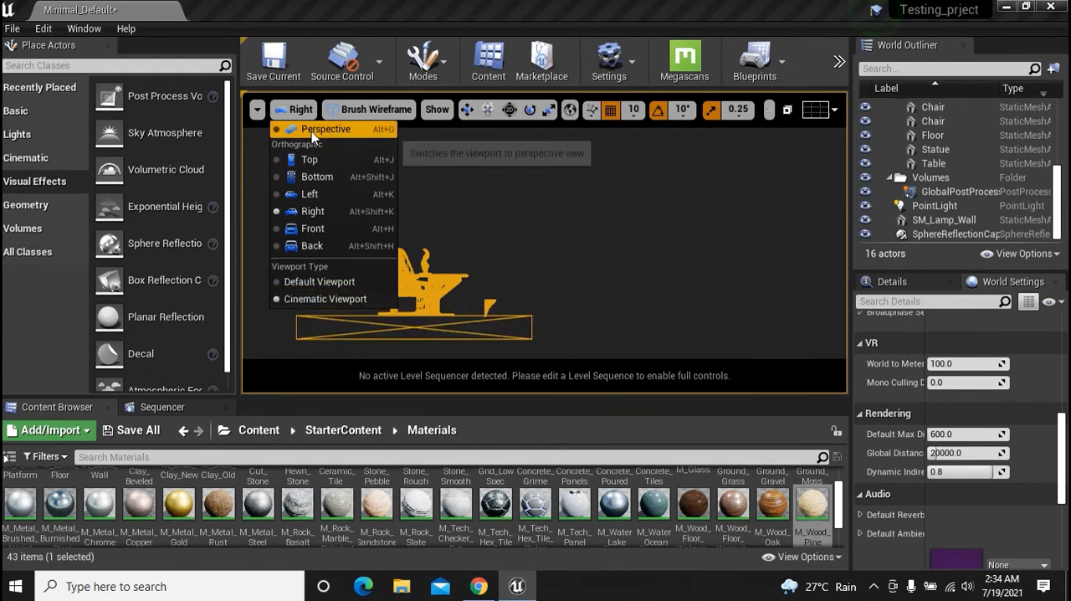
left_click(336, 129)
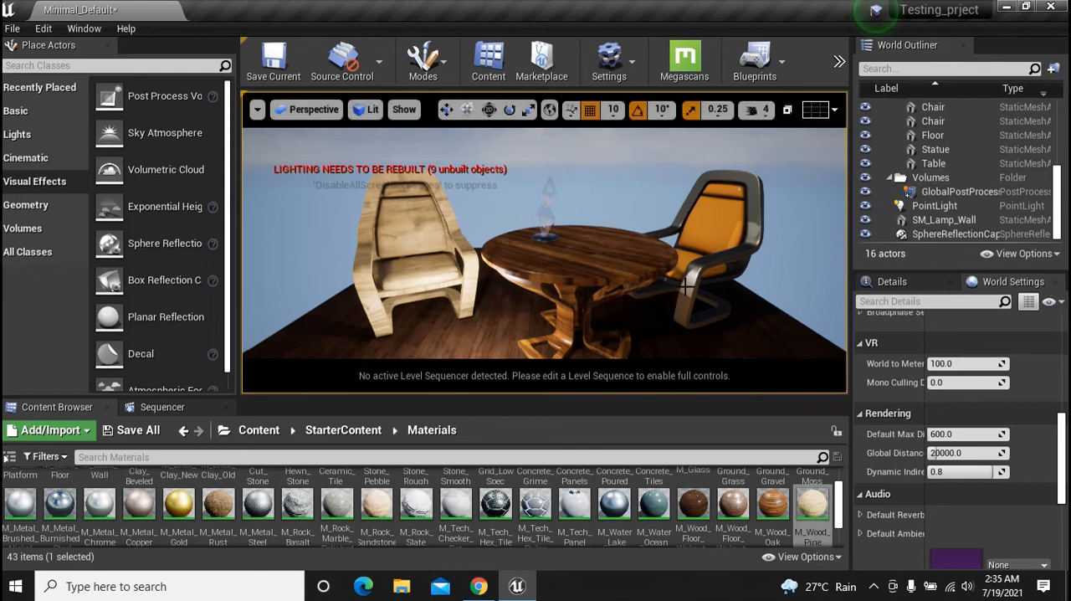
Reframe the furniture in perspective and restore the viewport to the four-pane layout
right_click_drag(657, 218, 591, 216)
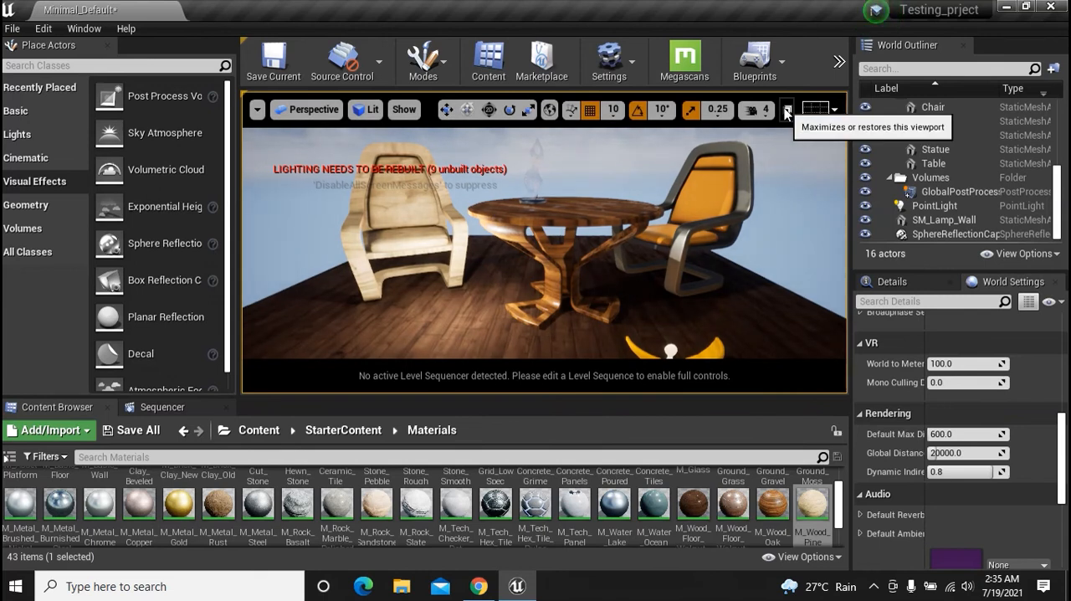
left_click(787, 114)
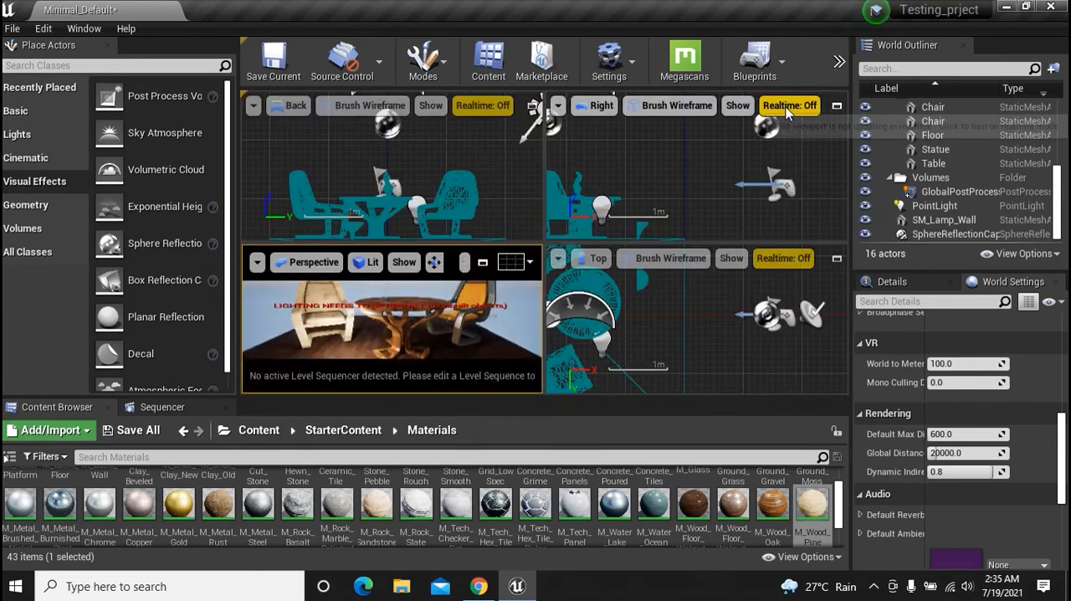
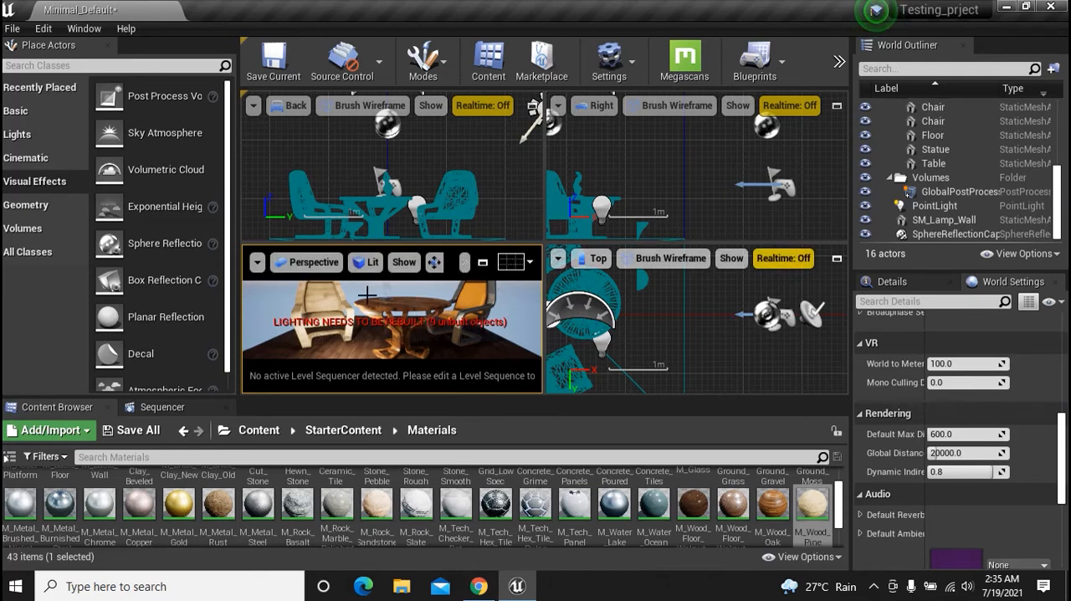
Maximize the perspective viewport and fly the camera around the furniture to view it from different angles
left_click(483, 264)
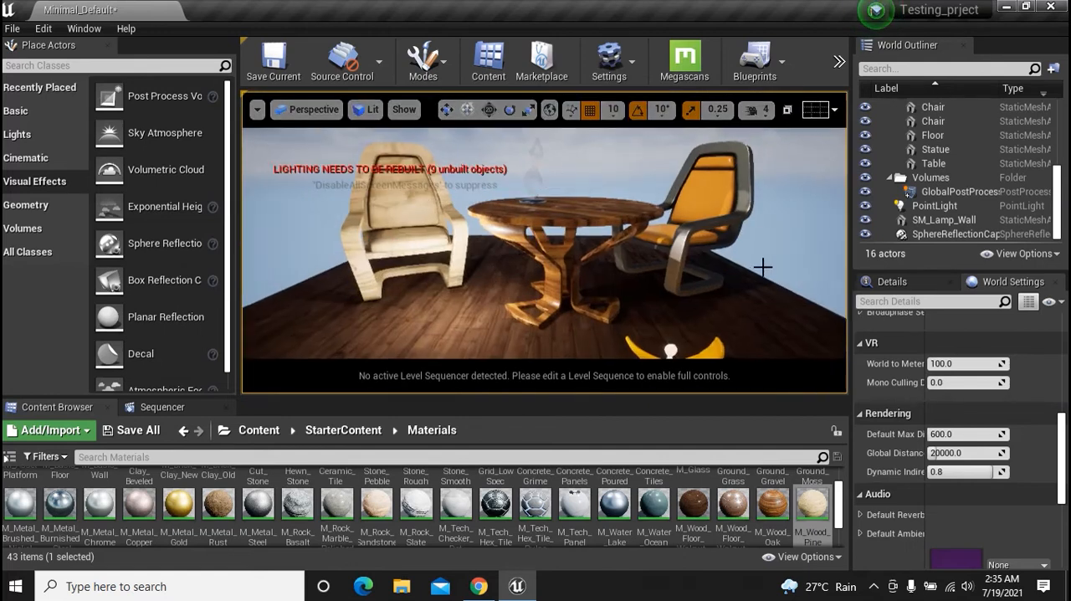
mouse_move(543, 339)
right_mouse_down()
mouse_move(452, 339)
mouse_move(544, 345)
right_mouse_up()
key("s")
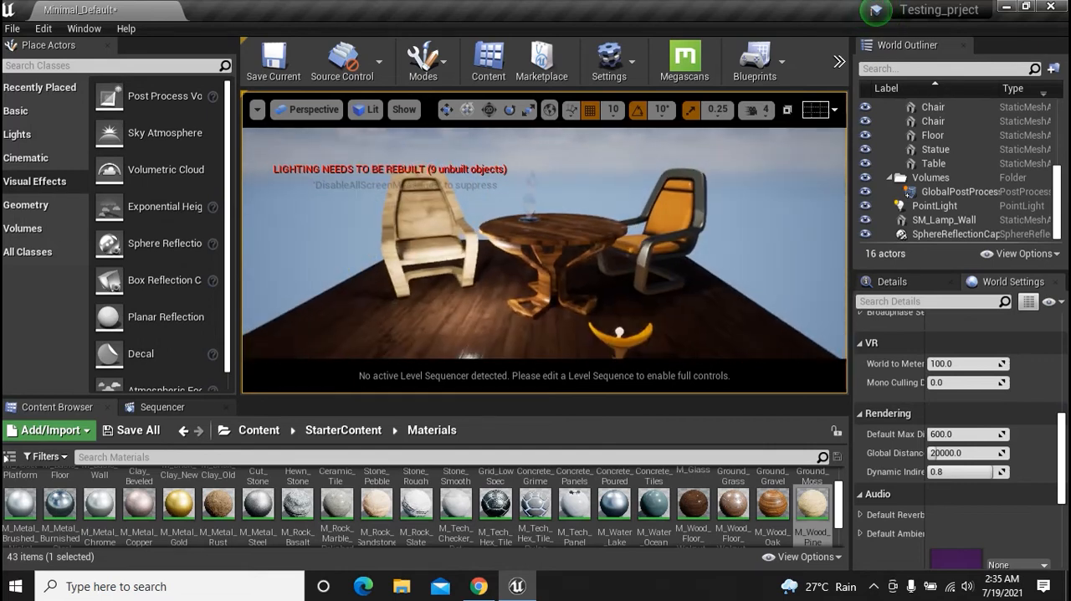
key("a")
key("w")
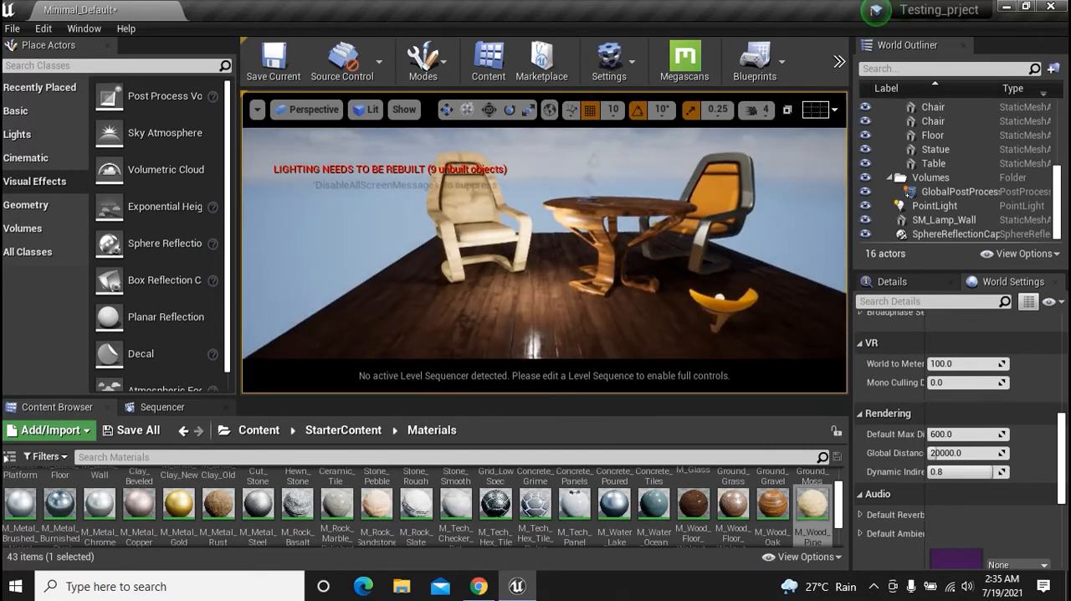
right_click_drag(549, 290, 529, 276)
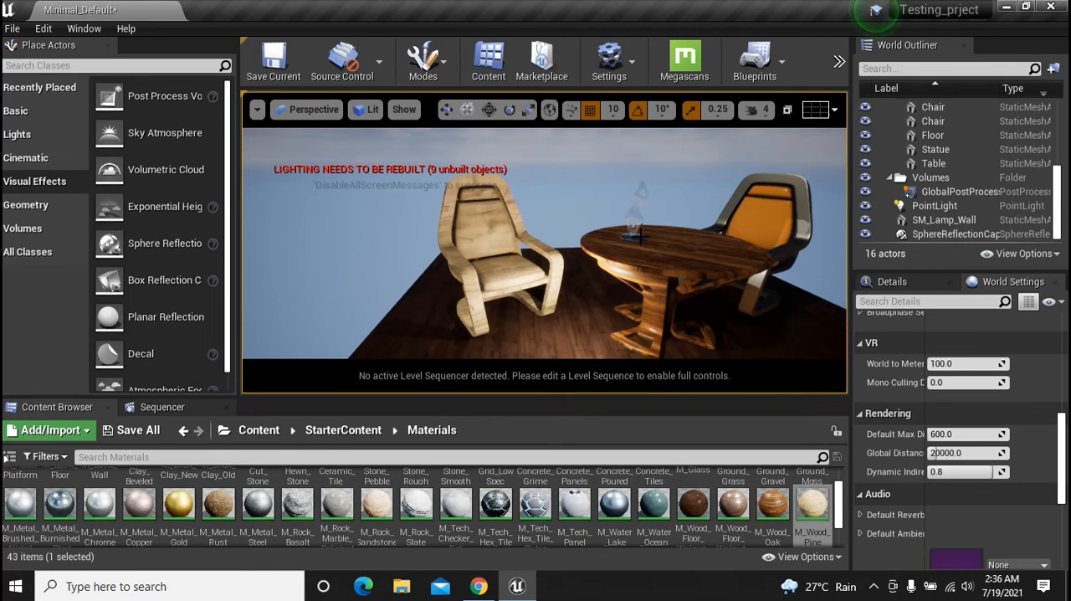
Select the pale wooden chair and move it across the floor closer to the table
left_click(526, 225)
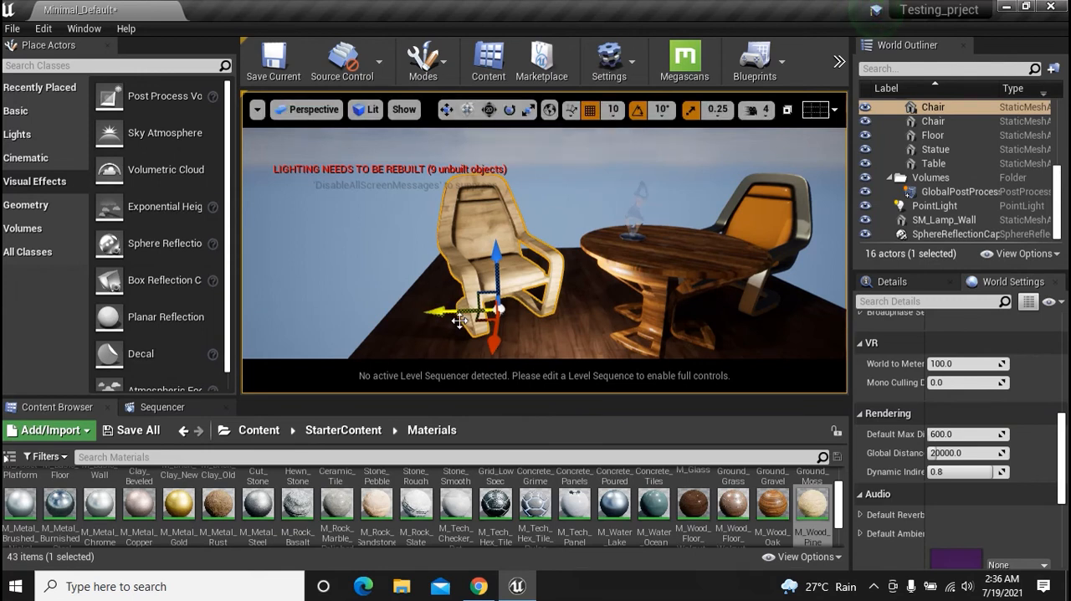
left_click_drag(443, 312, 554, 336)
mouse_move(550, 263)
left_mouse_down()
mouse_move(546, 223)
mouse_move(546, 273)
left_mouse_up()
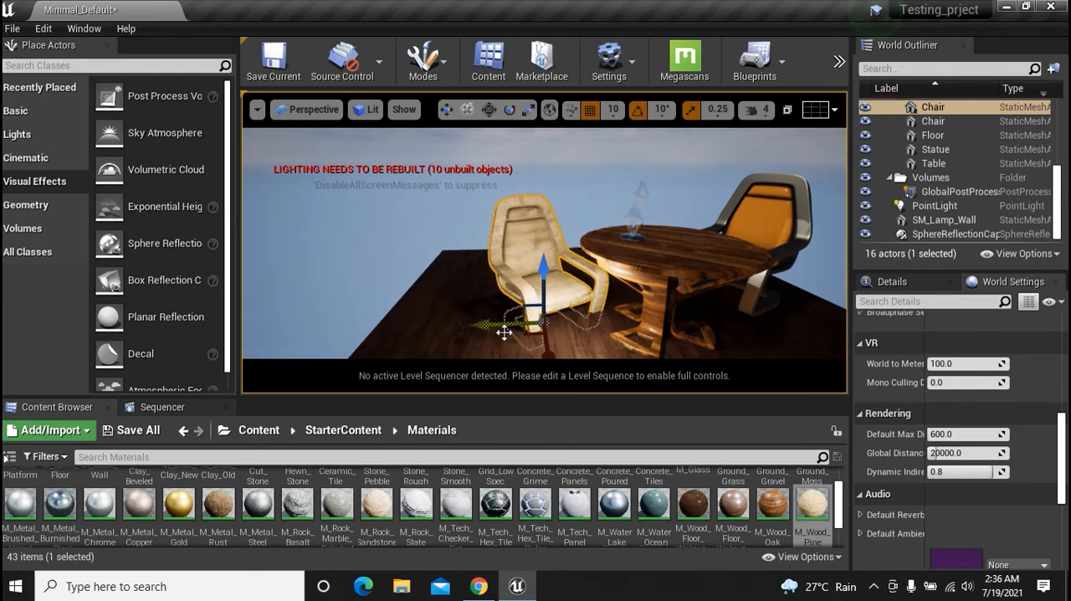
left_click_drag(504, 332, 494, 330)
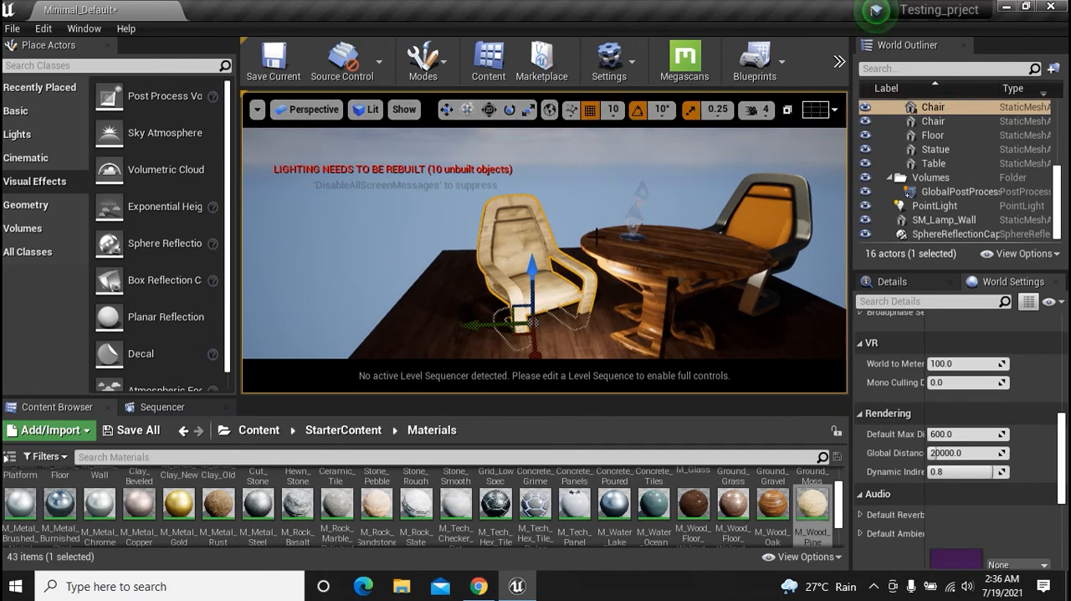
Change the perspective view's viewport type to Default Viewport
left_click(309, 117)
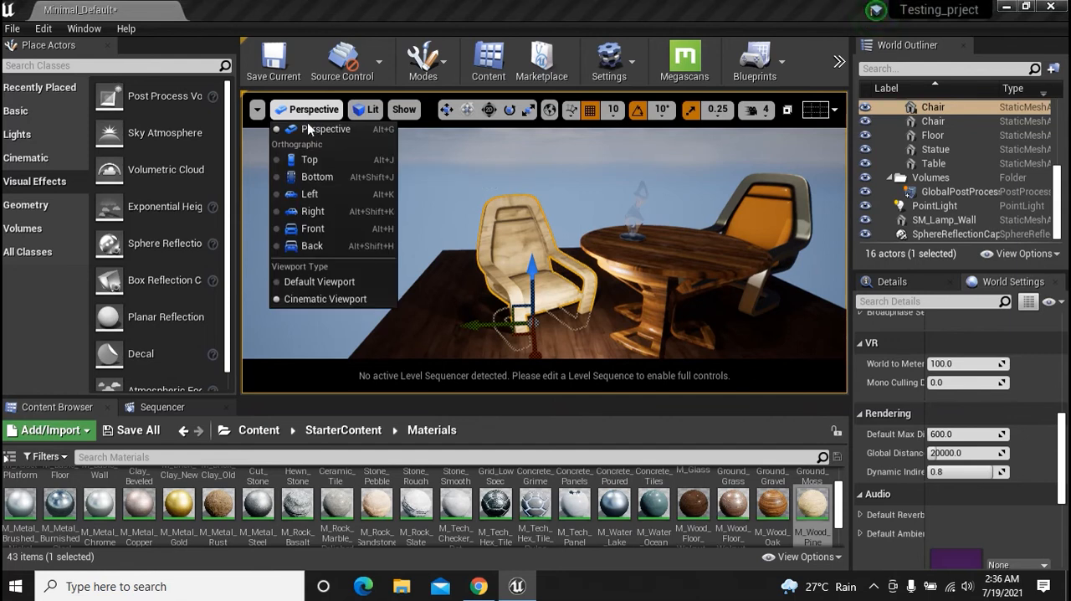
left_click(314, 284)
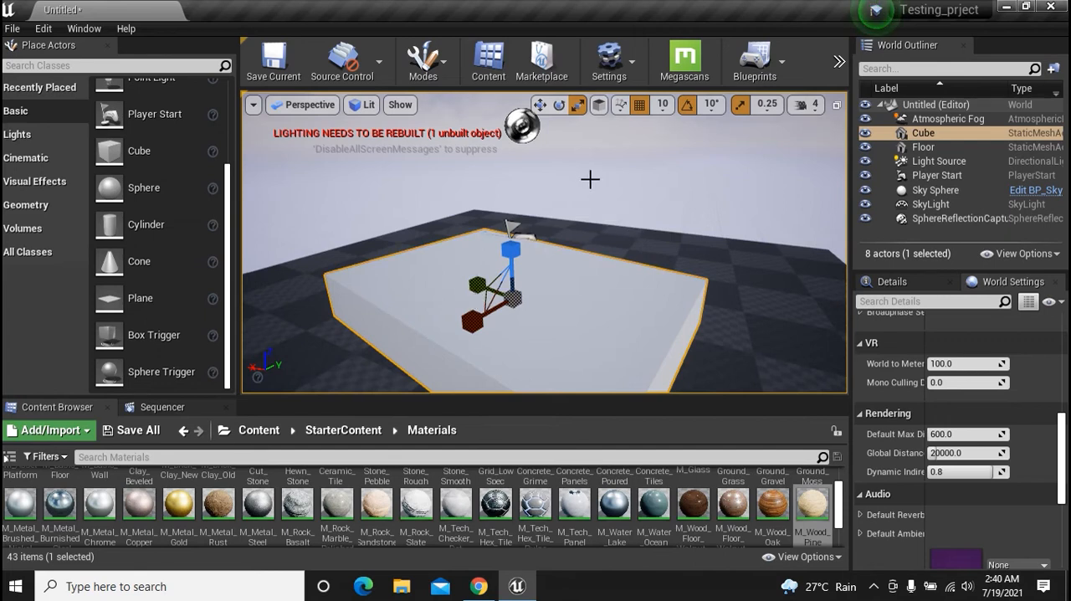
Move the selected cube with the Translate tool, using its horizontal red axis and its vertical axis
left_click(542, 106)
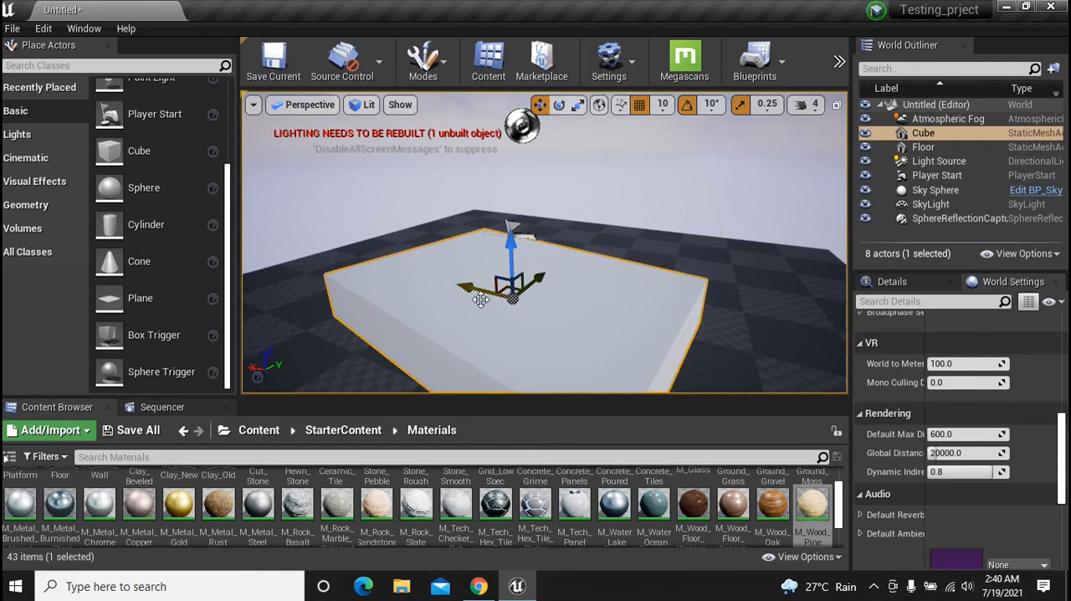
left_click_drag(471, 291, 528, 291)
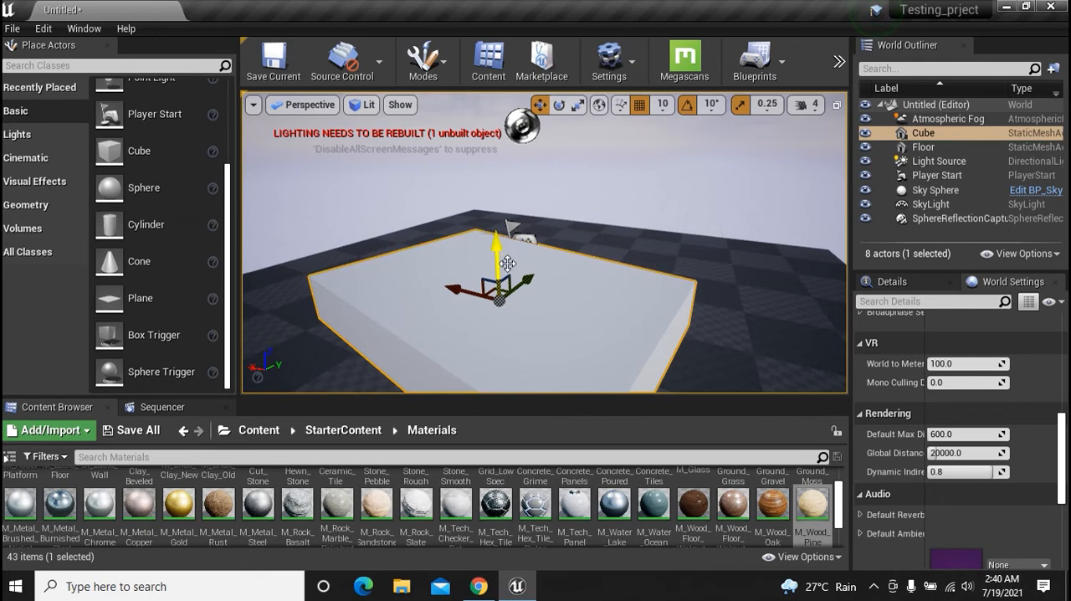
mouse_move(506, 259)
left_mouse_down()
mouse_move(496, 225)
mouse_move(495, 244)
left_mouse_up()
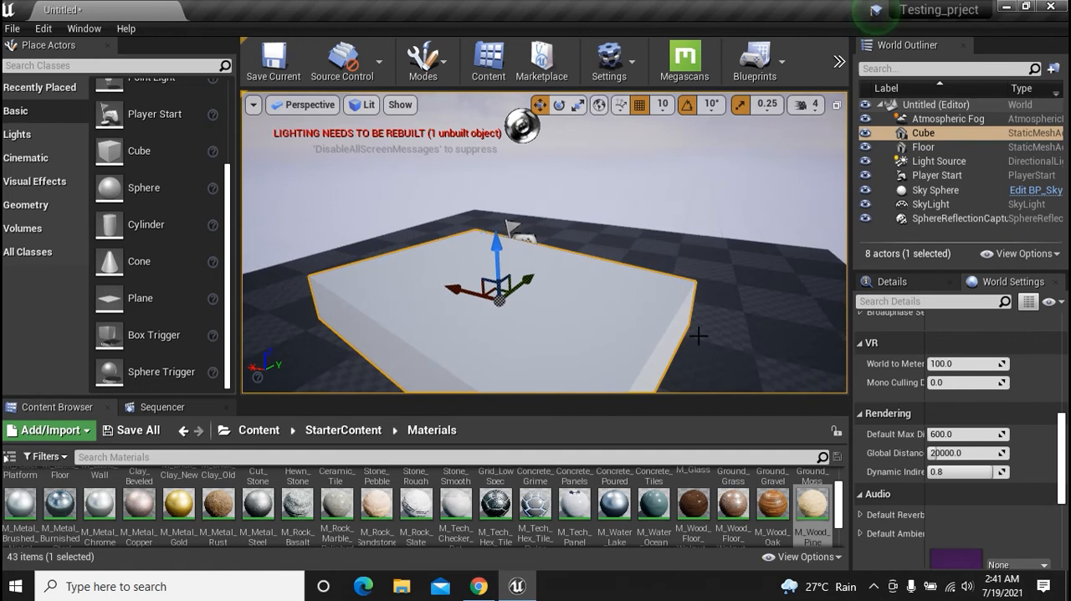
Rotate the cube around its vertical axis with the Rotate tool, using the 10° rotation snap
left_click(563, 106)
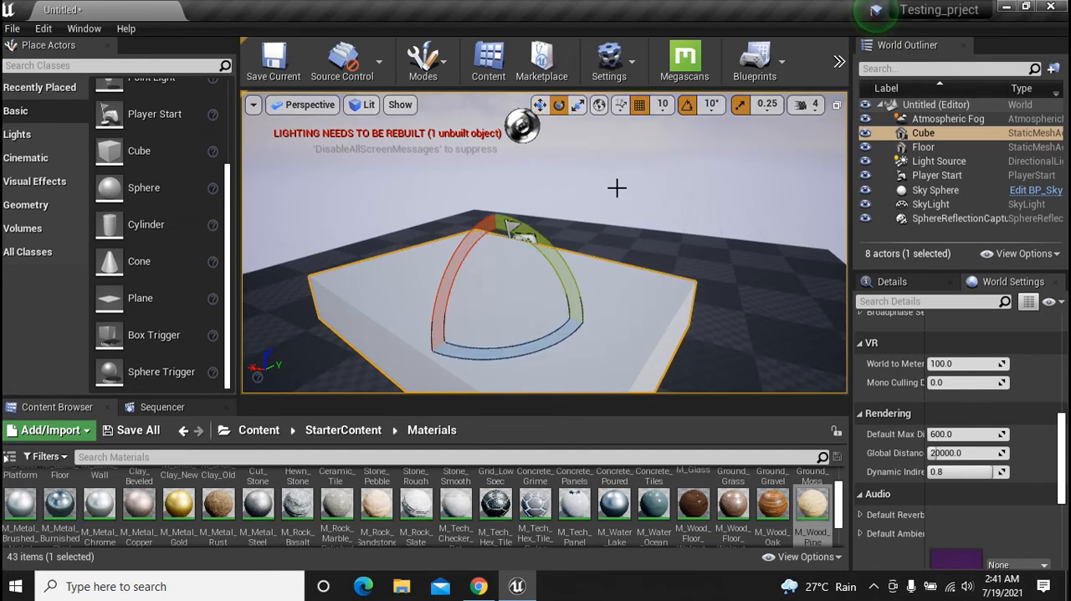
left_click_drag(499, 355, 498, 356)
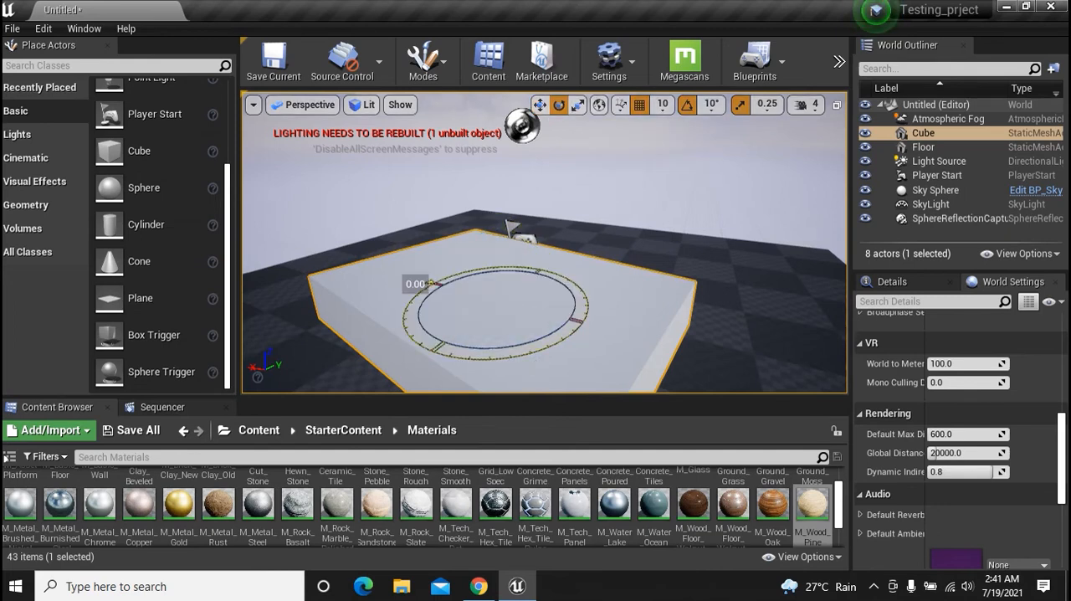
left_click_drag(498, 356, 568, 358)
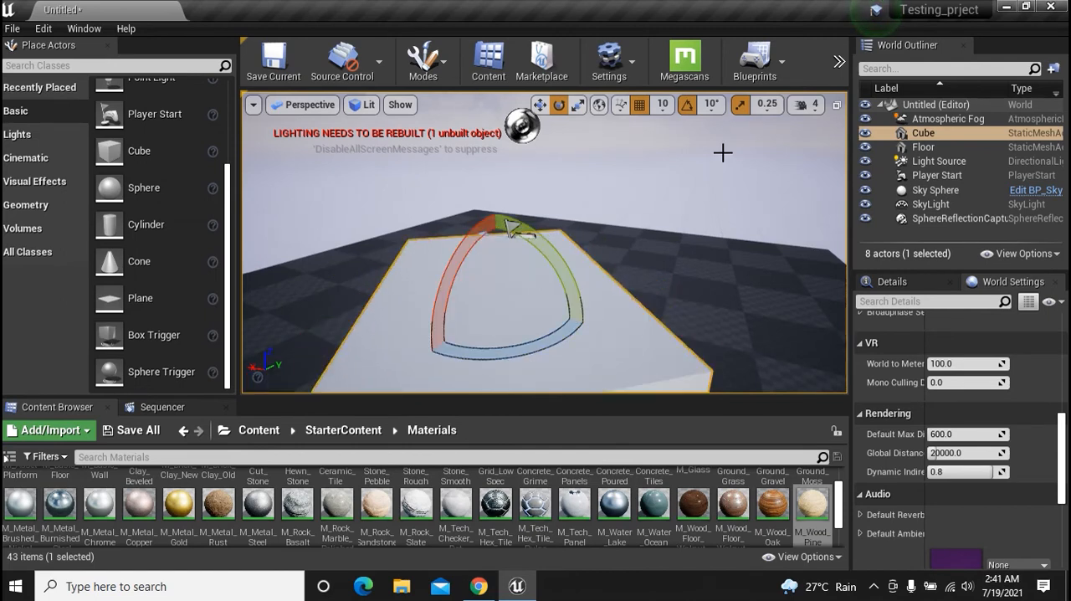
Set the rotation snap angle to 60° and rotate the cube with that increment
left_click(711, 104)
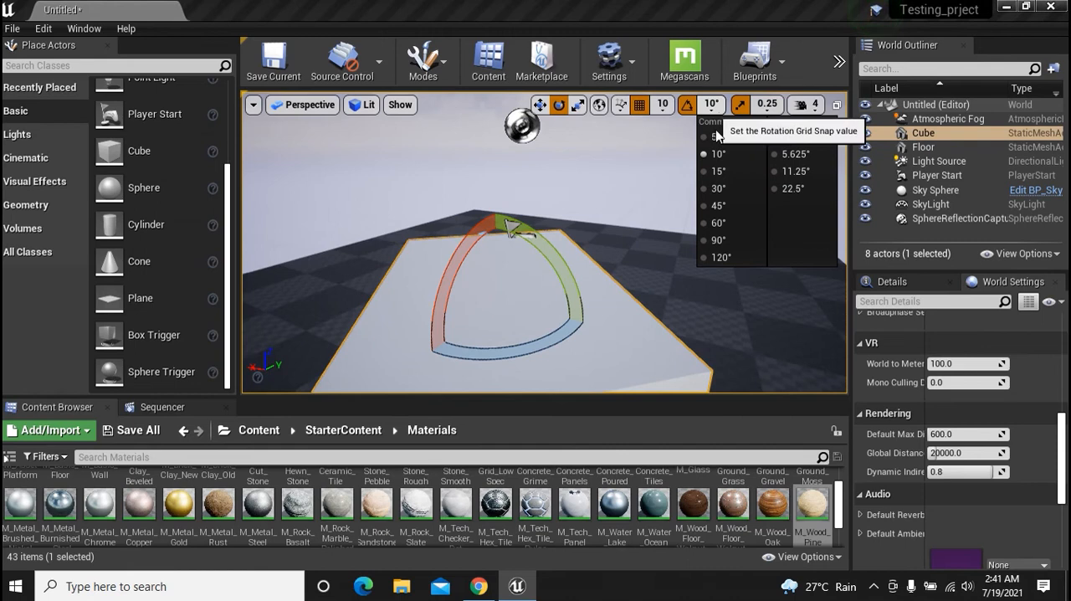
left_click(719, 219)
left_click_drag(506, 224, 662, 205)
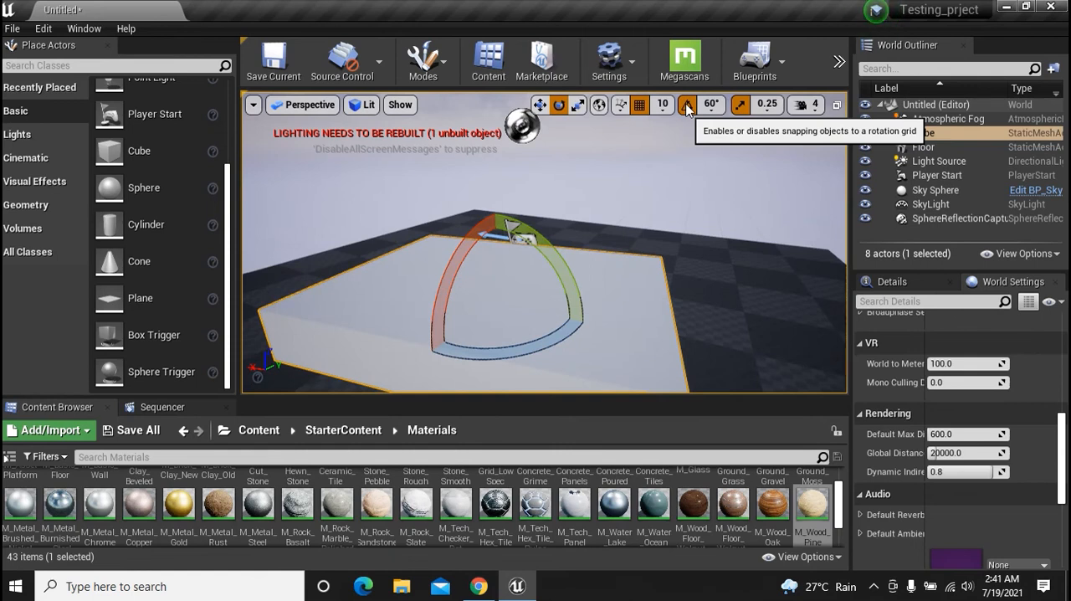
Rotate the cube freely with rotation snapping disabled, and leave both grid and rotation snapping enabled
left_click(687, 104)
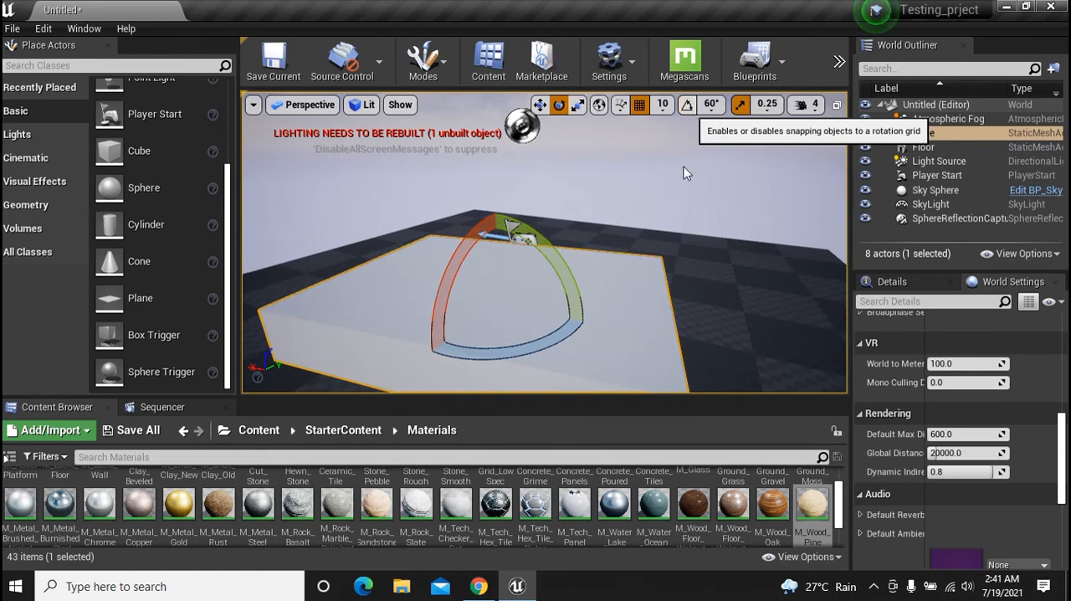
left_click_drag(556, 350, 573, 350)
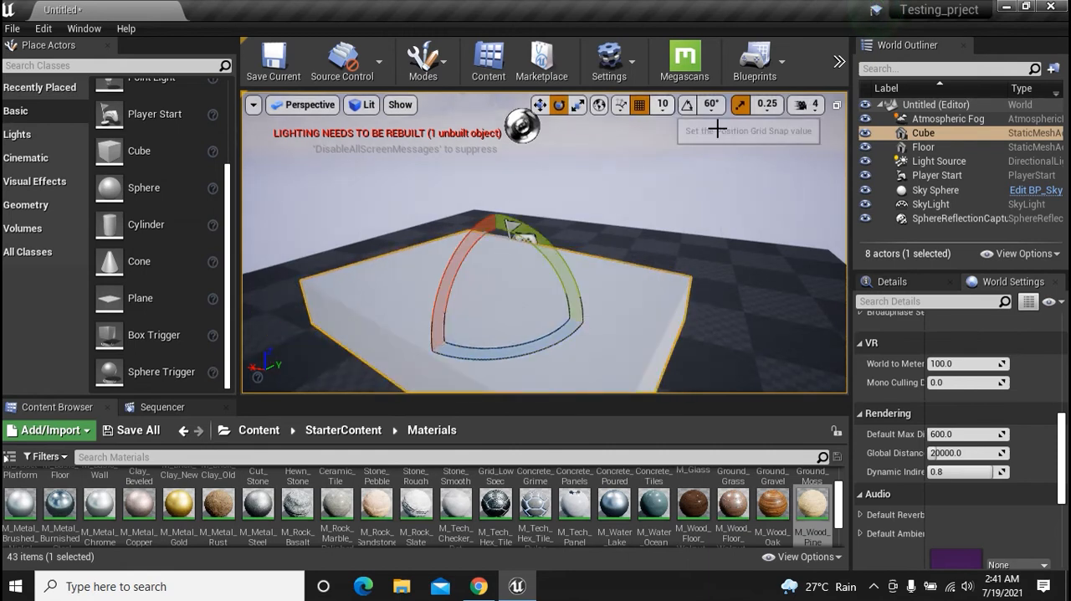
left_click(640, 105)
left_click(688, 106)
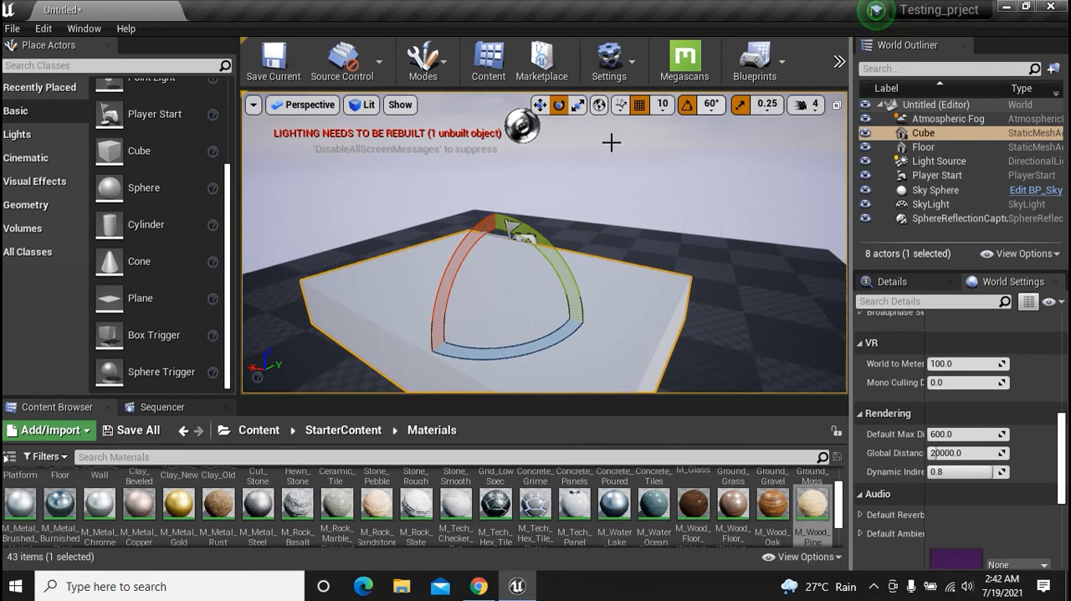
Scale the cube with the Scale tool, trying the vertical axis and enlarging it along both horizontal axes
left_click(578, 107)
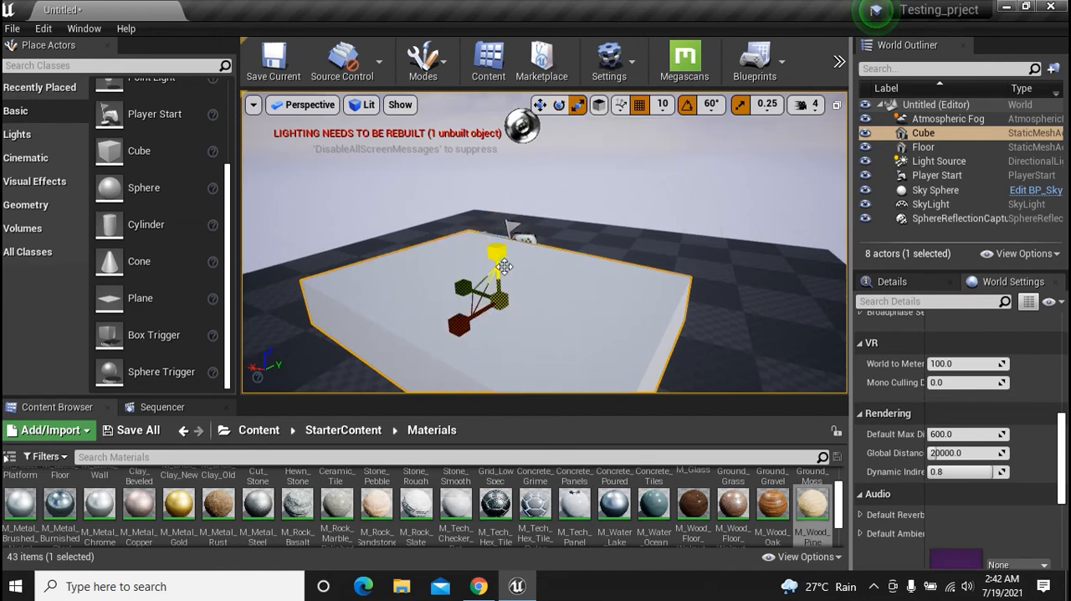
left_click_drag(498, 257, 579, 314)
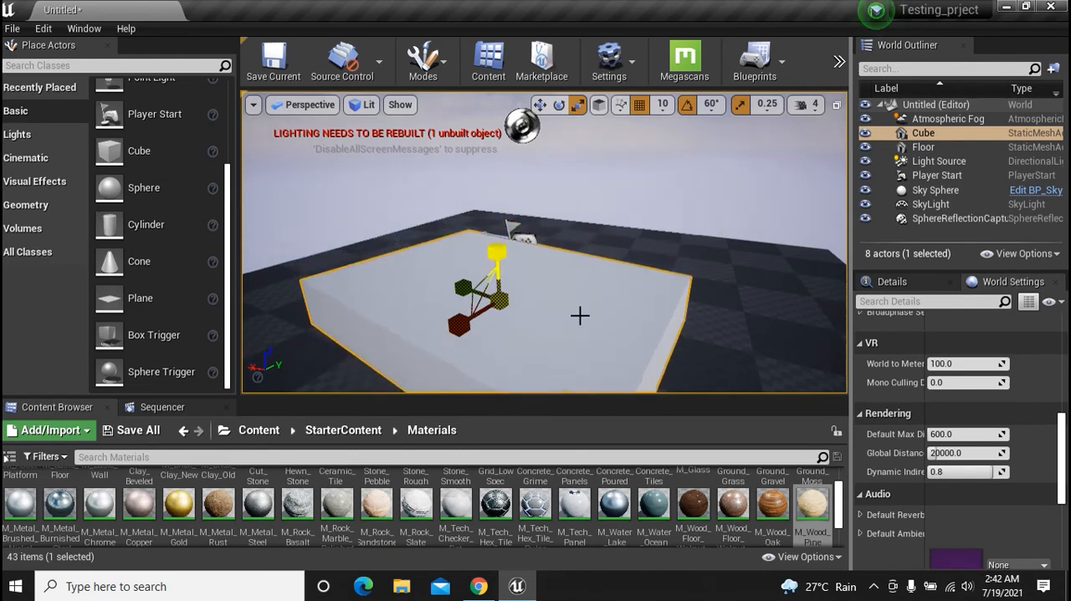
left_click_drag(464, 287, 429, 273)
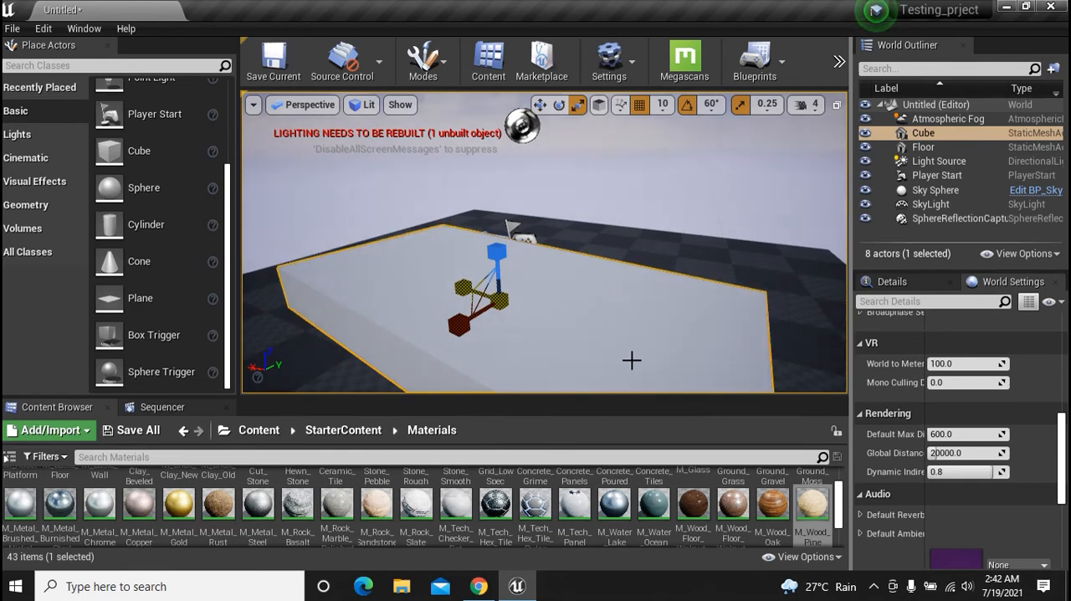
mouse_move(474, 306)
left_mouse_down()
mouse_move(449, 301)
mouse_move(474, 306)
left_mouse_up()
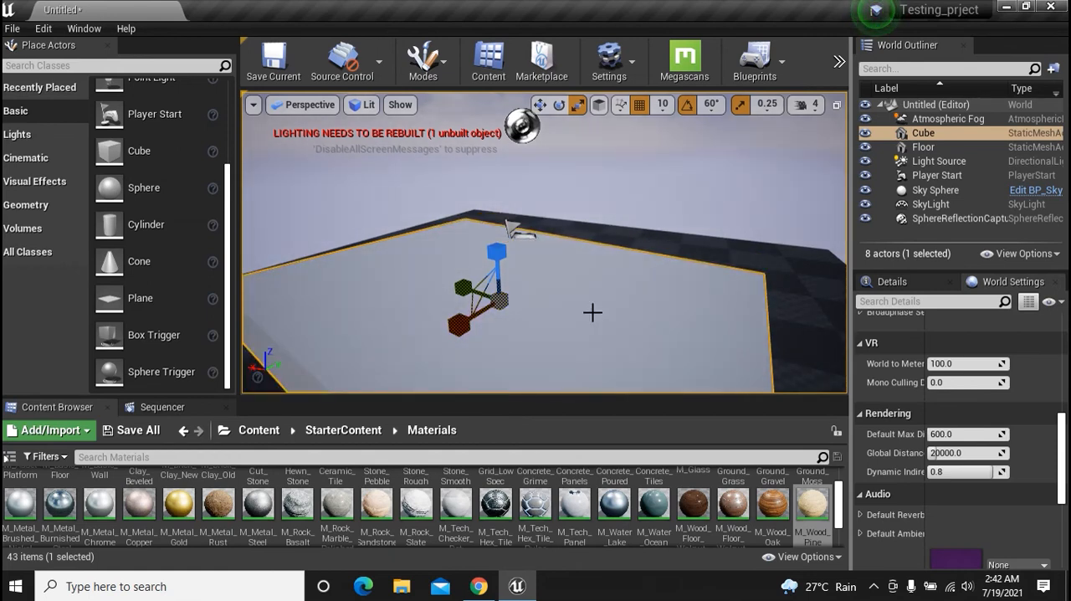
Cycle the cube's transform gizmo through the translate, rotate and scale modes
key("w")
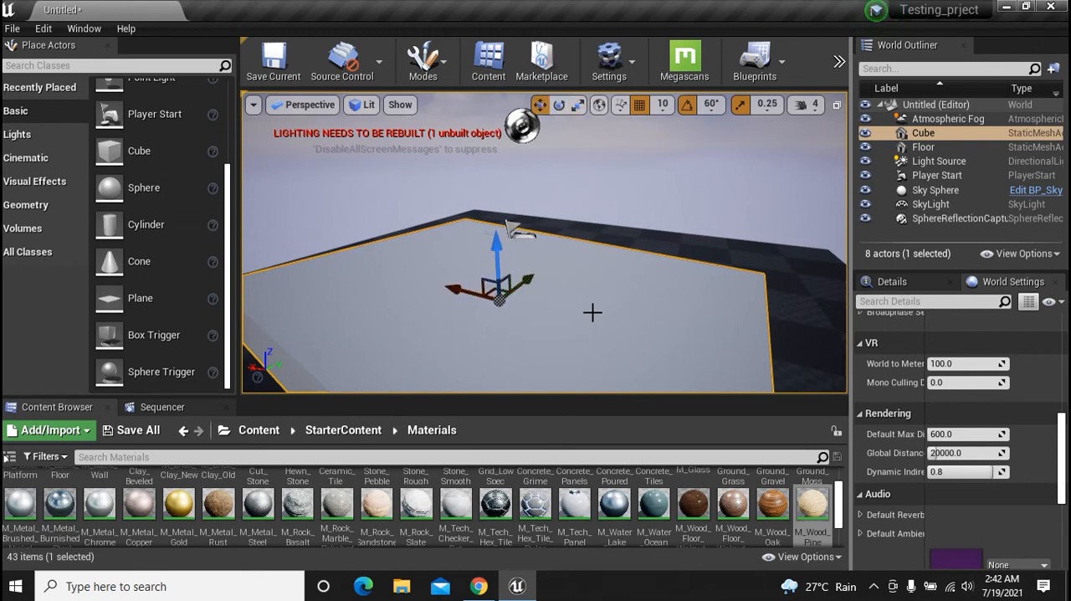
key("e")
key("r")
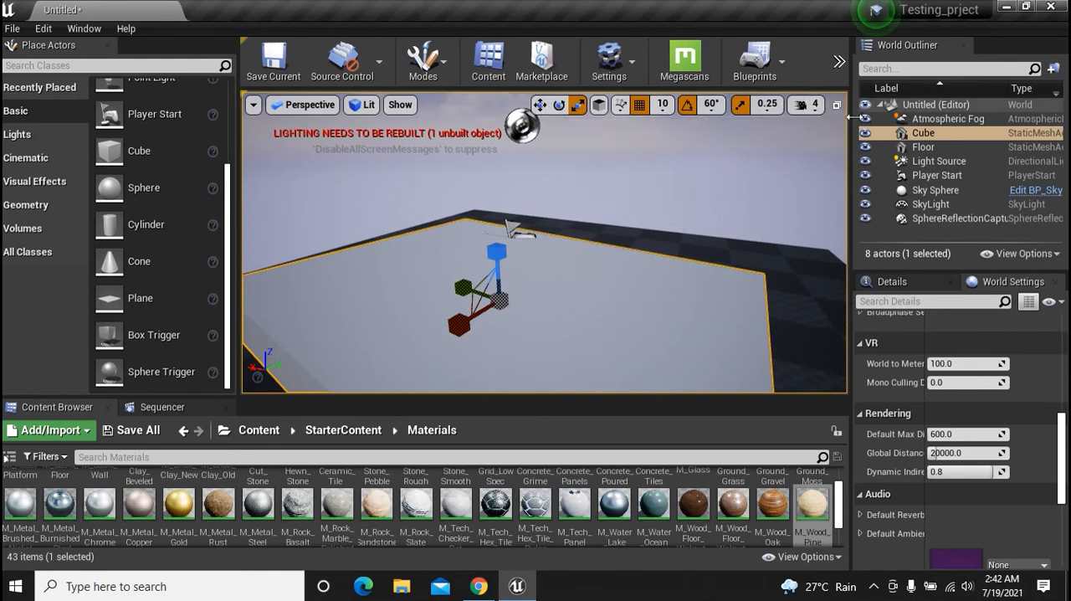
Set the viewport's Camera Speed to 5
left_click(809, 110)
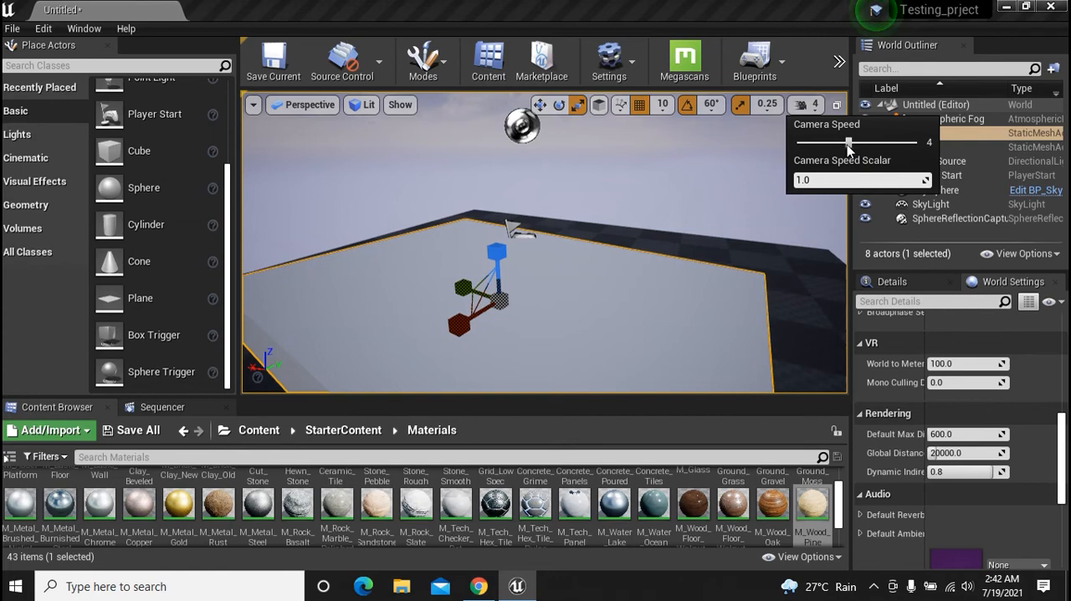
left_click_drag(849, 144, 887, 146)
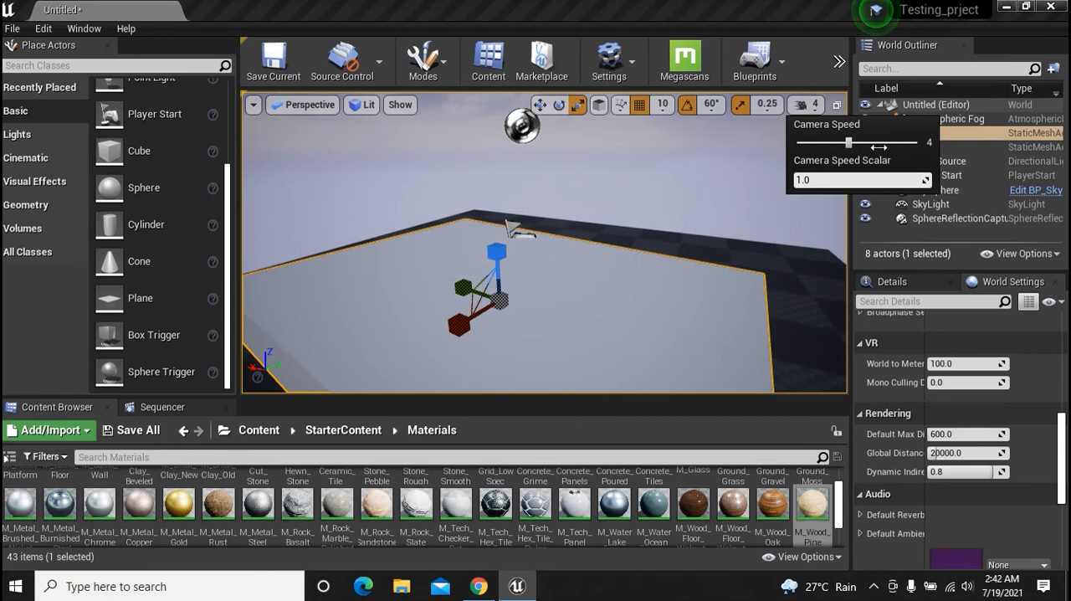
left_click_drag(875, 143, 879, 143)
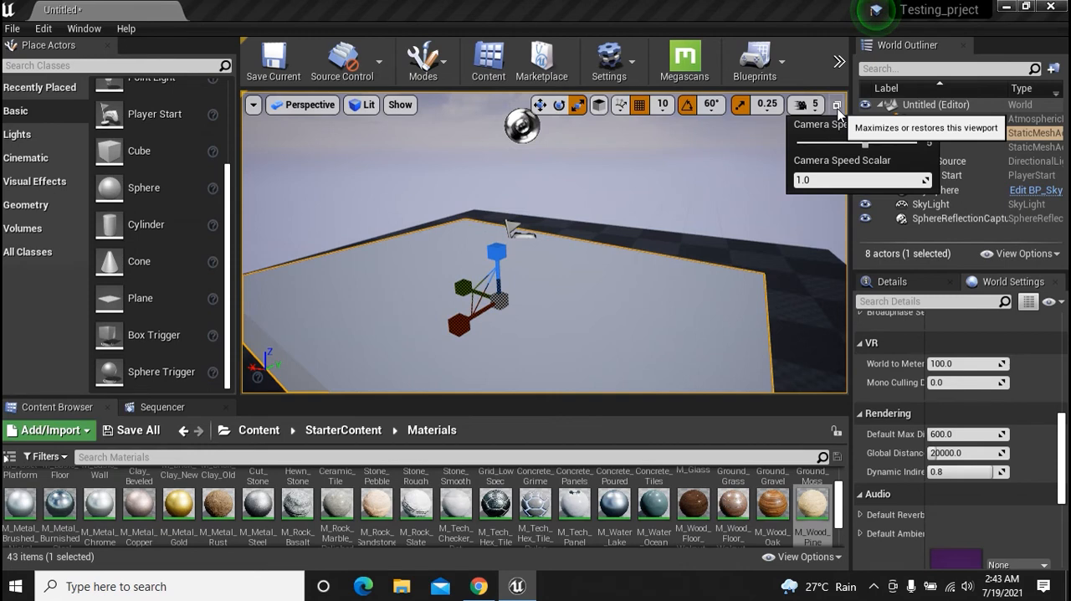
Show the four-pane viewport layout, select the floor in the perspective pane and maximize that pane
left_click(837, 106)
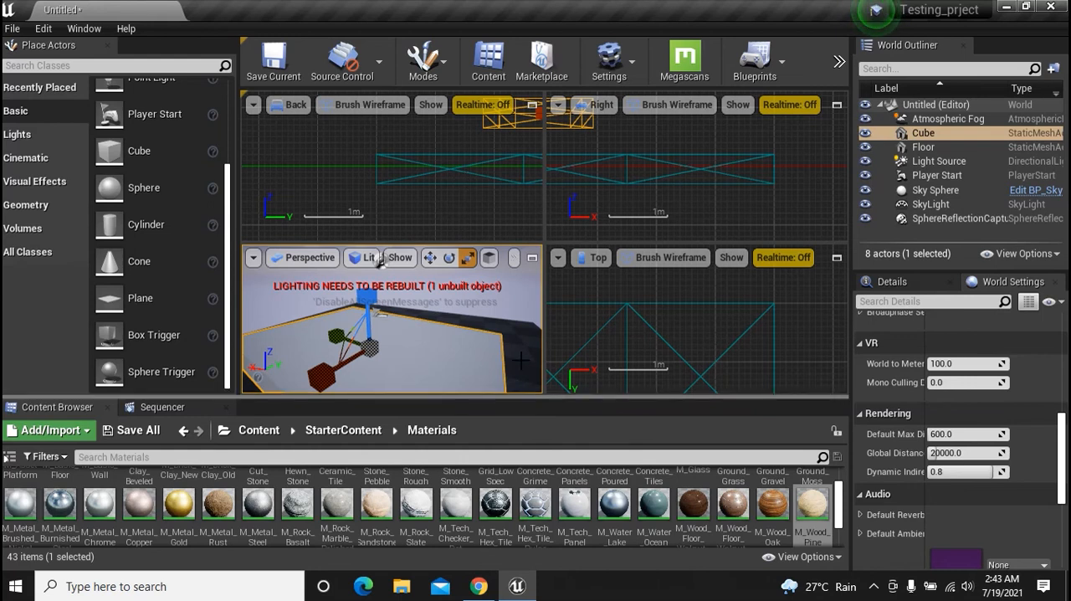
left_click(501, 330)
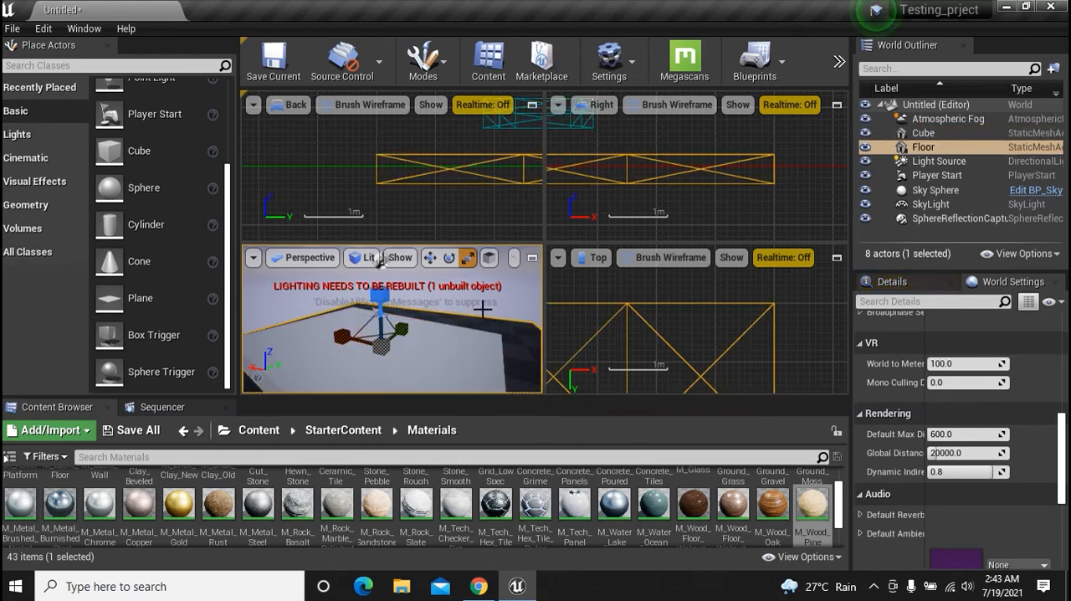
left_click(533, 259)
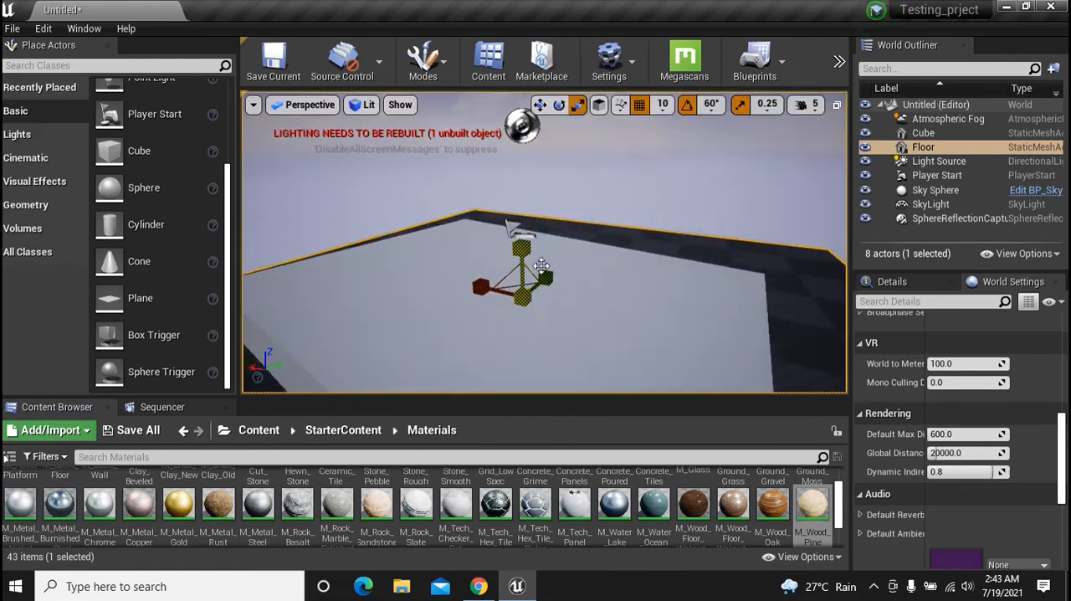
Return to the four-pane layout, clear the floor selection and maximize the Back wireframe view
left_click(837, 106)
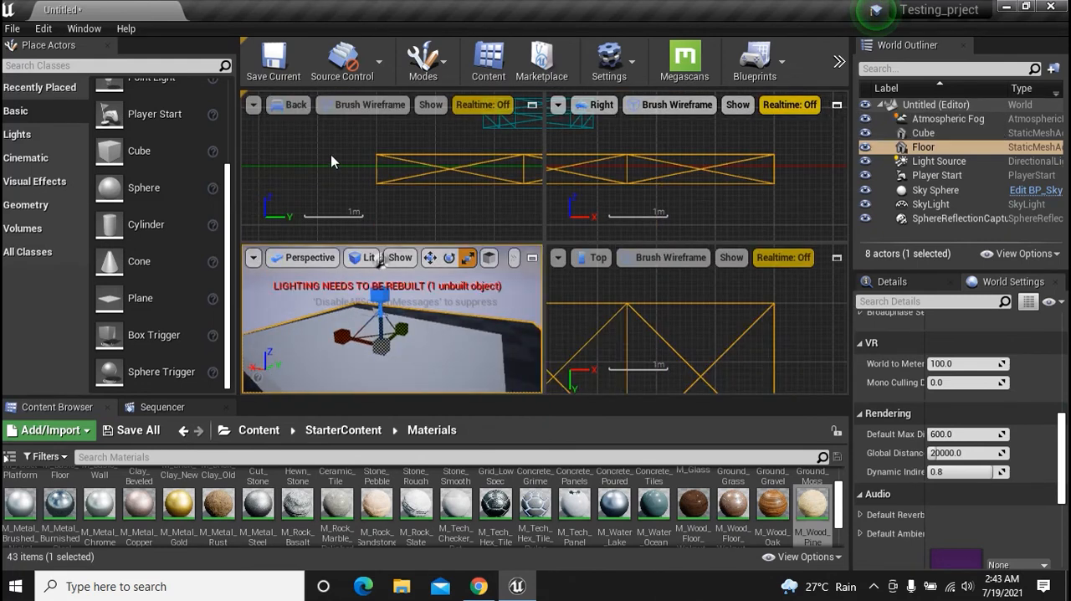
left_click(330, 154)
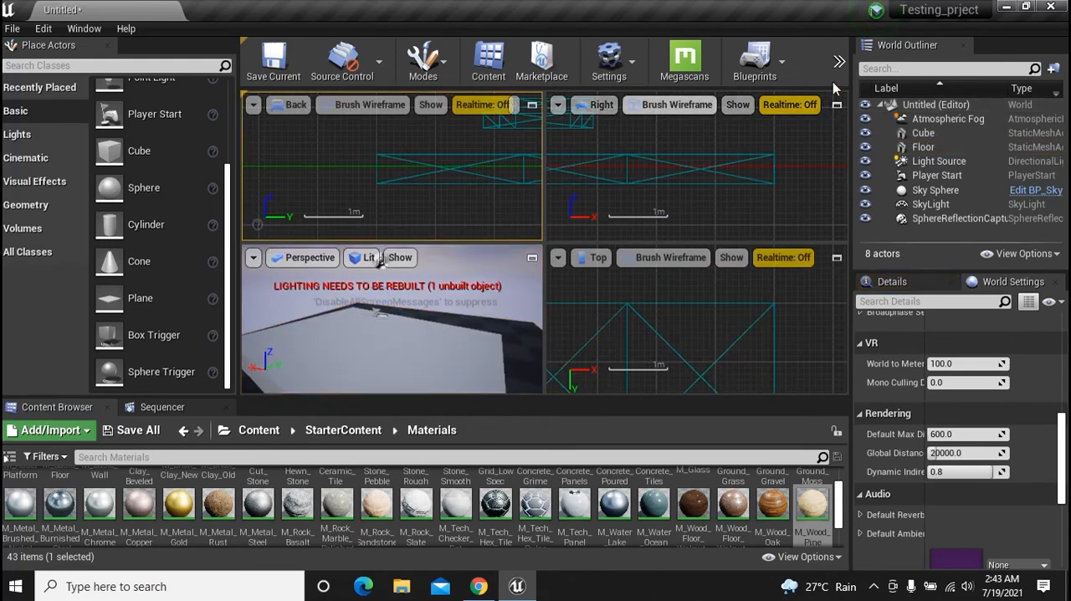
left_click(533, 105)
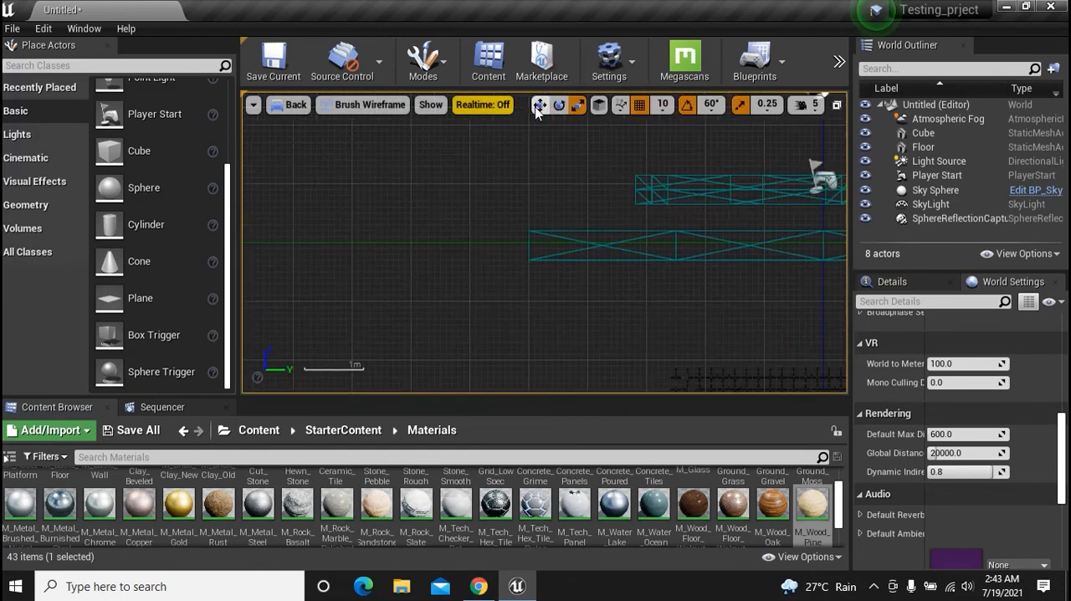
Return to the four-pane layout, select the cube in the perspective pane and maximize that pane
left_click(837, 105)
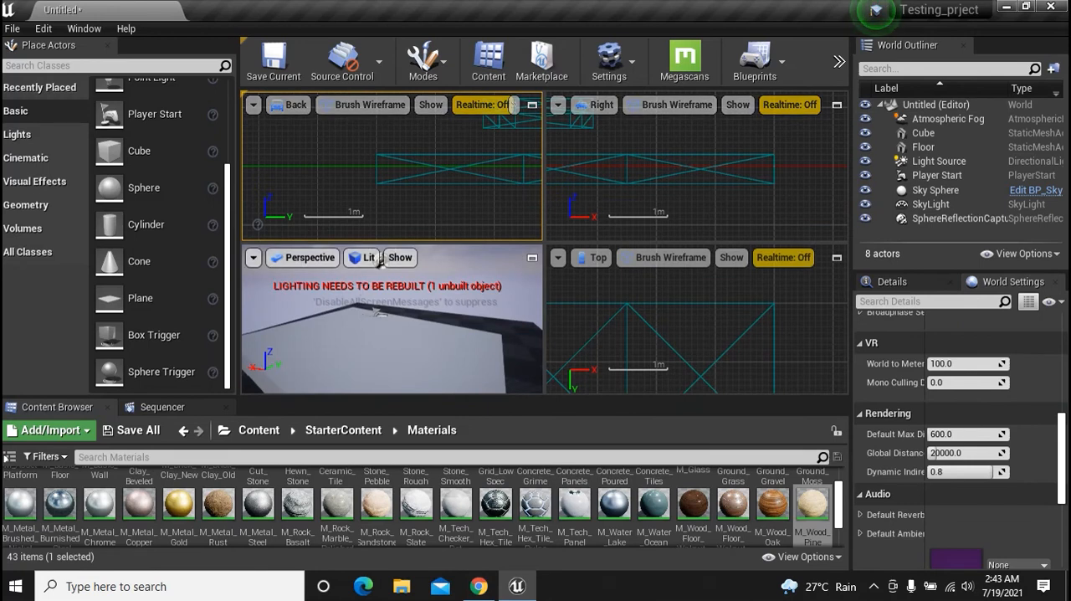
left_click(377, 314)
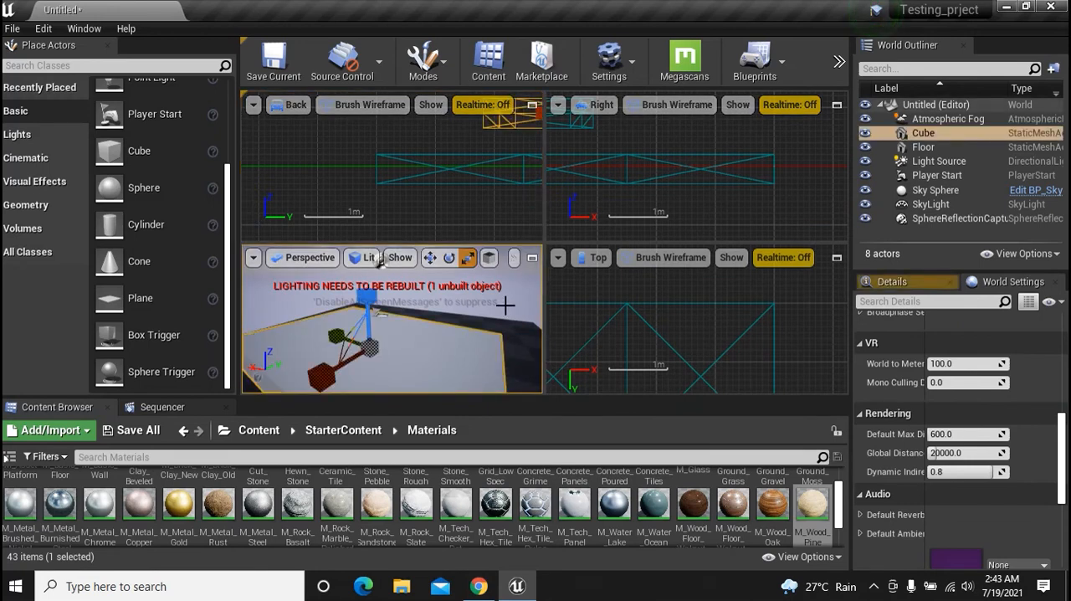
left_click(533, 257)
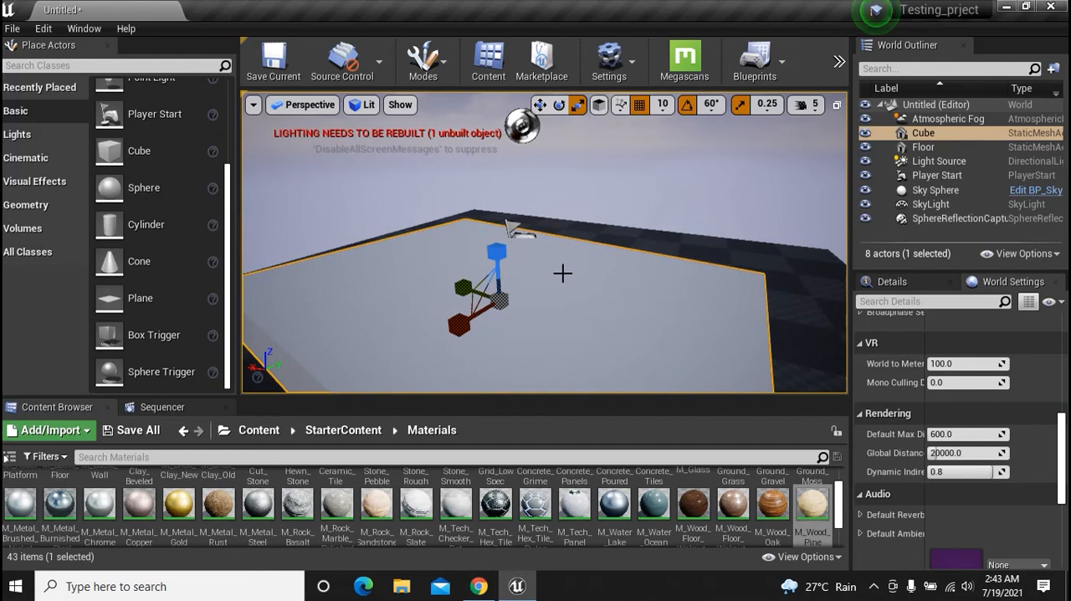
Review the viewport's perspective and orthographic view options and select the sky sphere
left_click(308, 105)
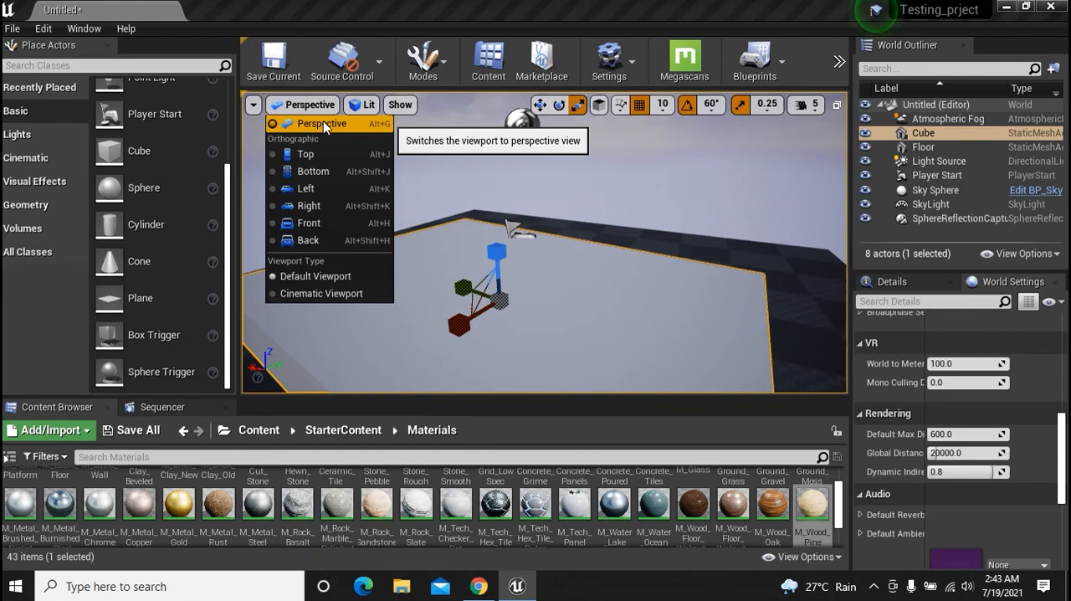
left_click(485, 181)
left_click(486, 180)
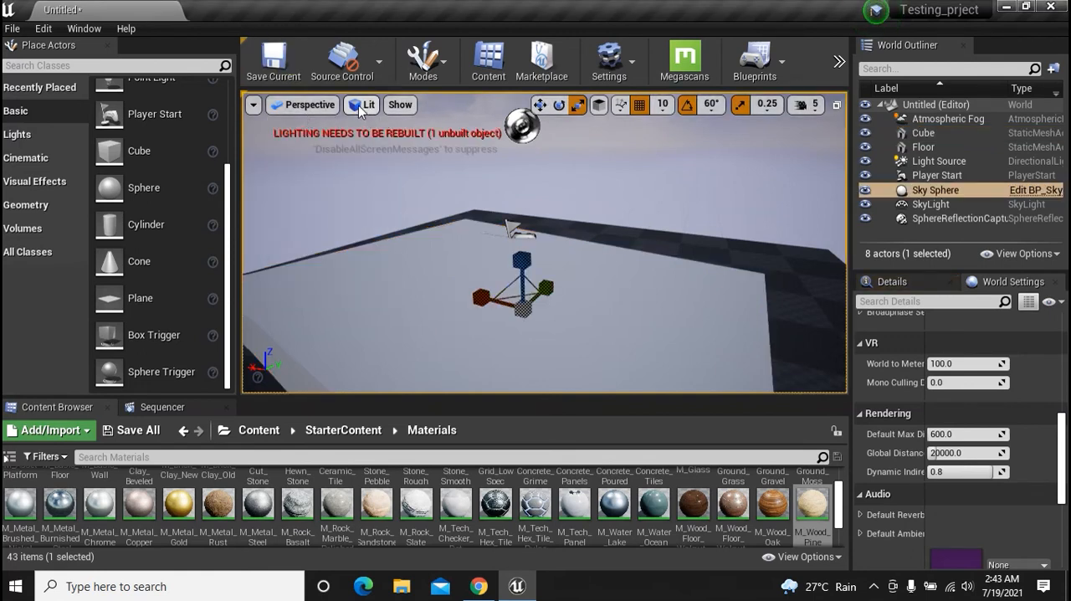
Show the perspective viewport in the Unlit and Brush Wireframe view modes
left_click(360, 106)
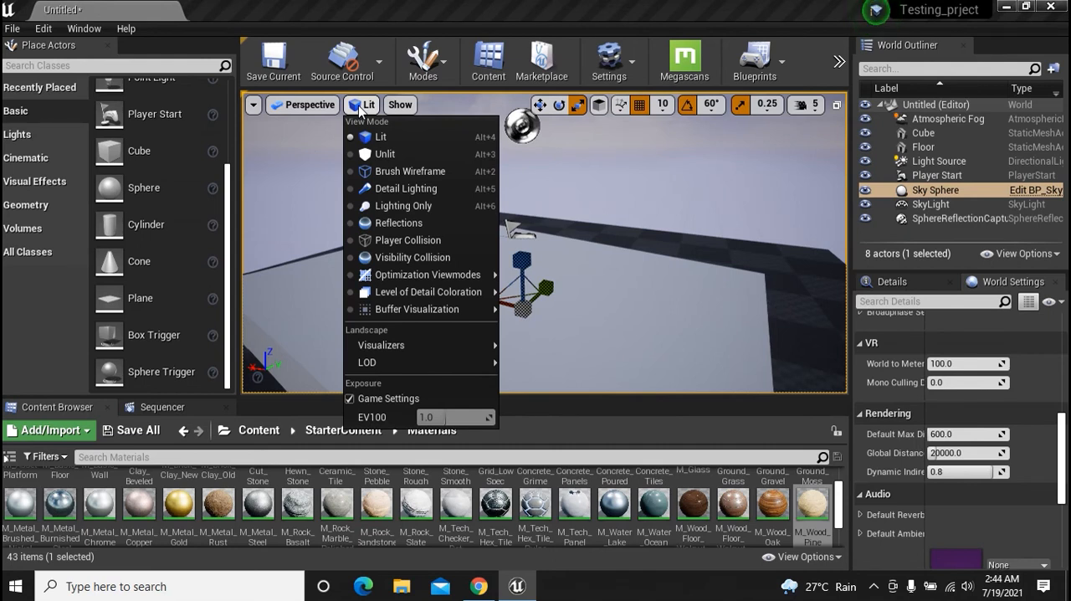
left_click(384, 155)
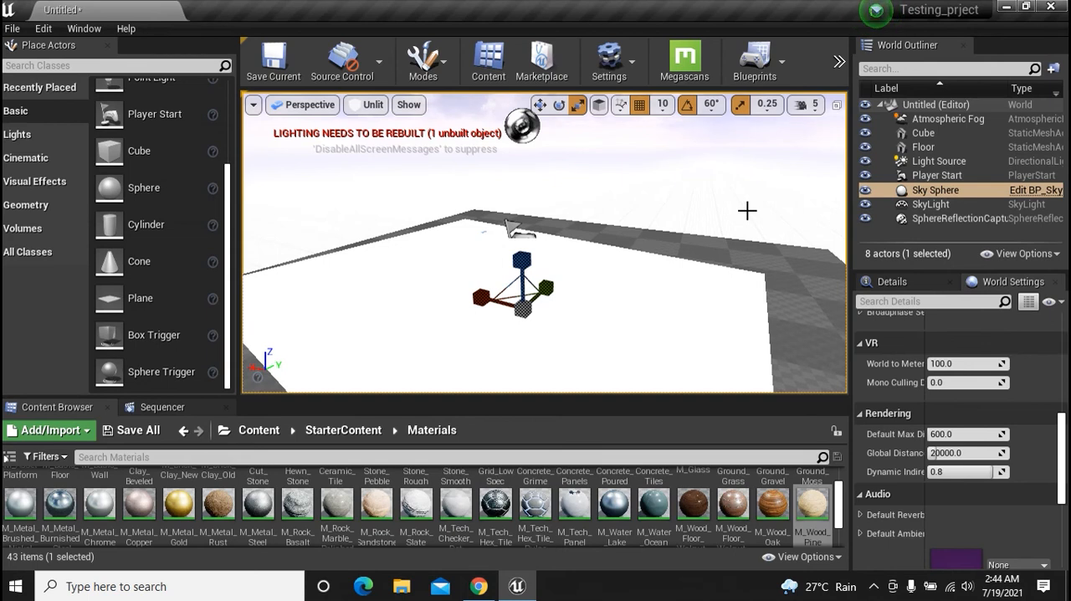
left_click(373, 105)
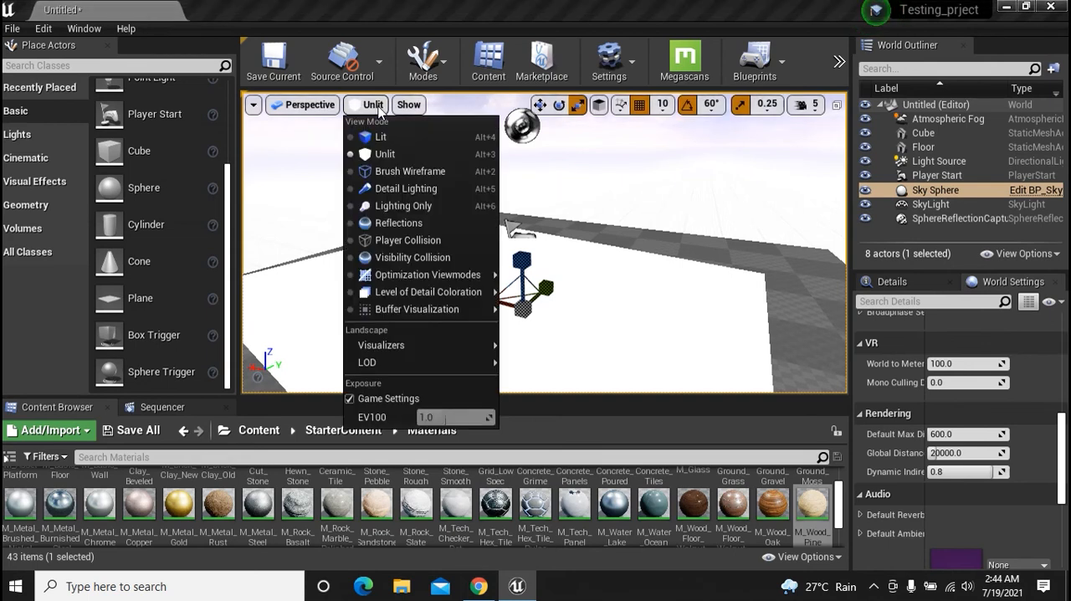
left_click(408, 169)
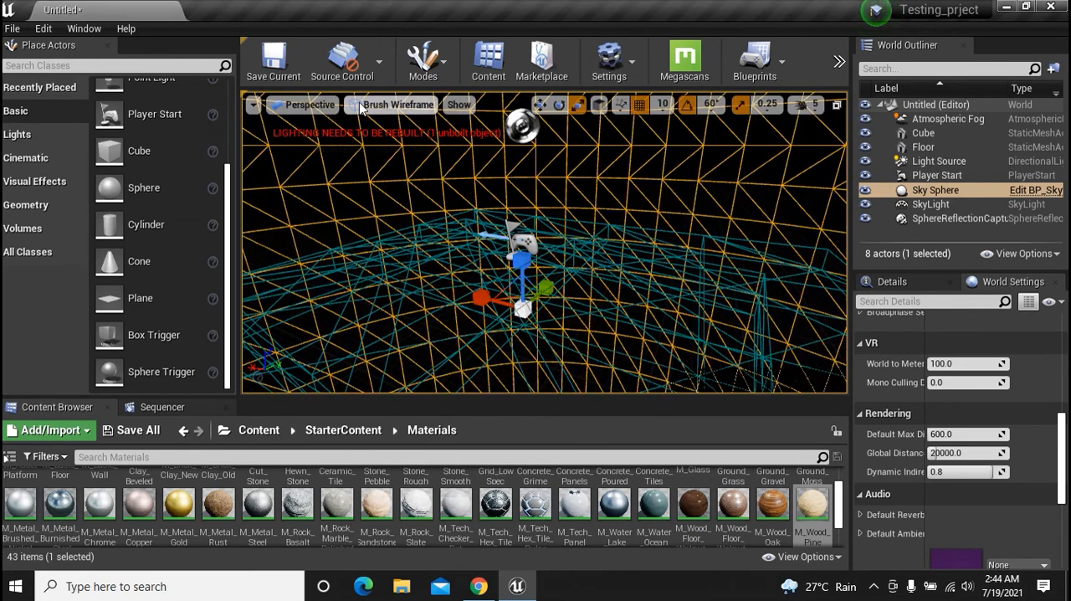
Cycle the viewport through the Detail Lighting, Lighting Only and Player Collision view modes
left_click(395, 106)
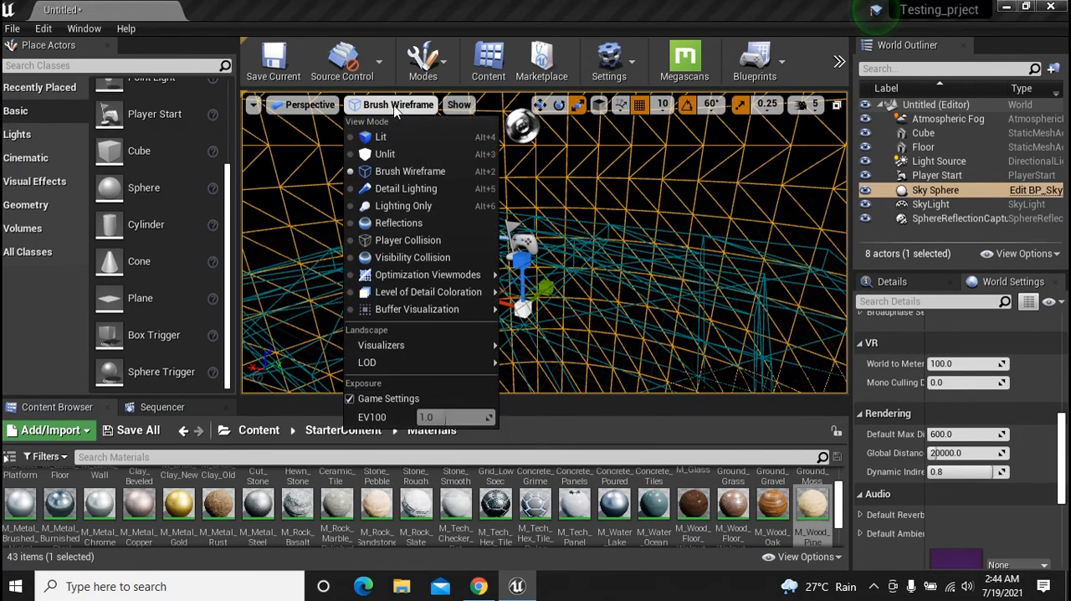
left_click(410, 189)
left_click(397, 107)
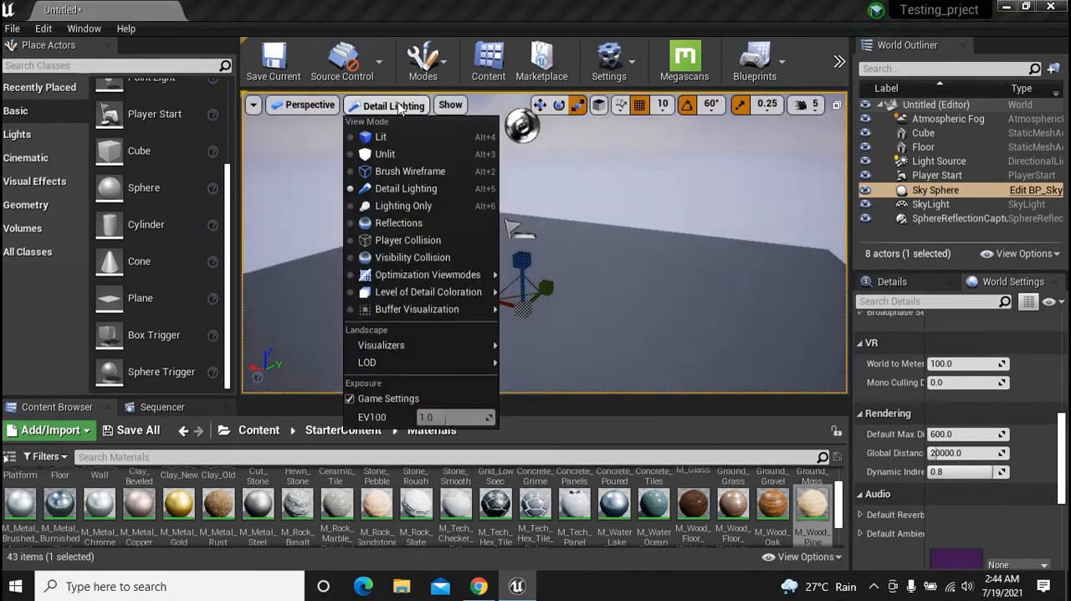
left_click(399, 208)
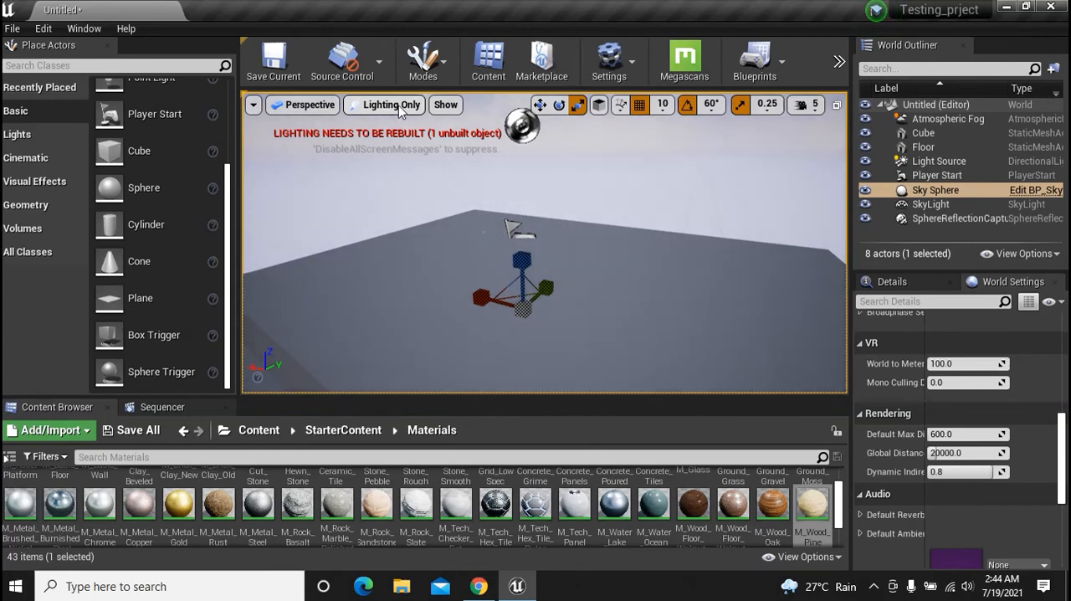
left_click(399, 109)
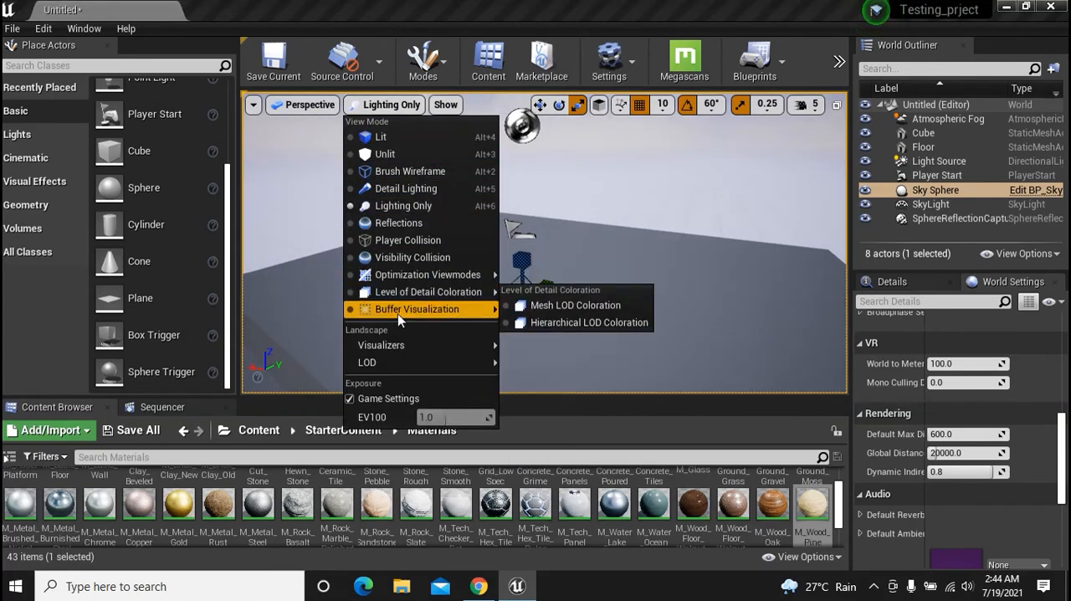
left_click(440, 241)
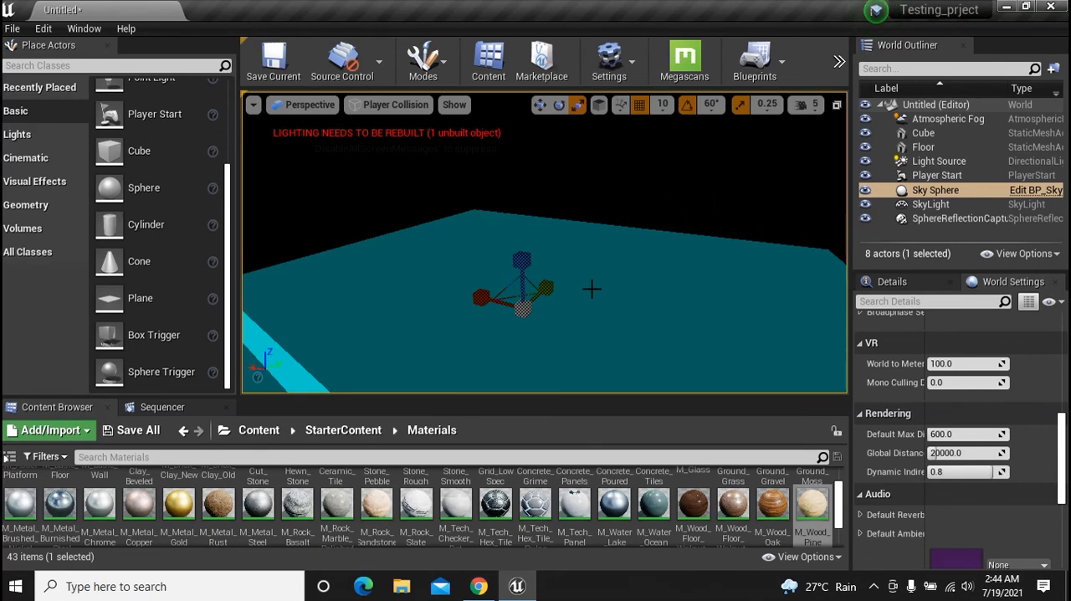
Show the Buffer Visualization Overview in the perspective viewport
left_click(374, 107)
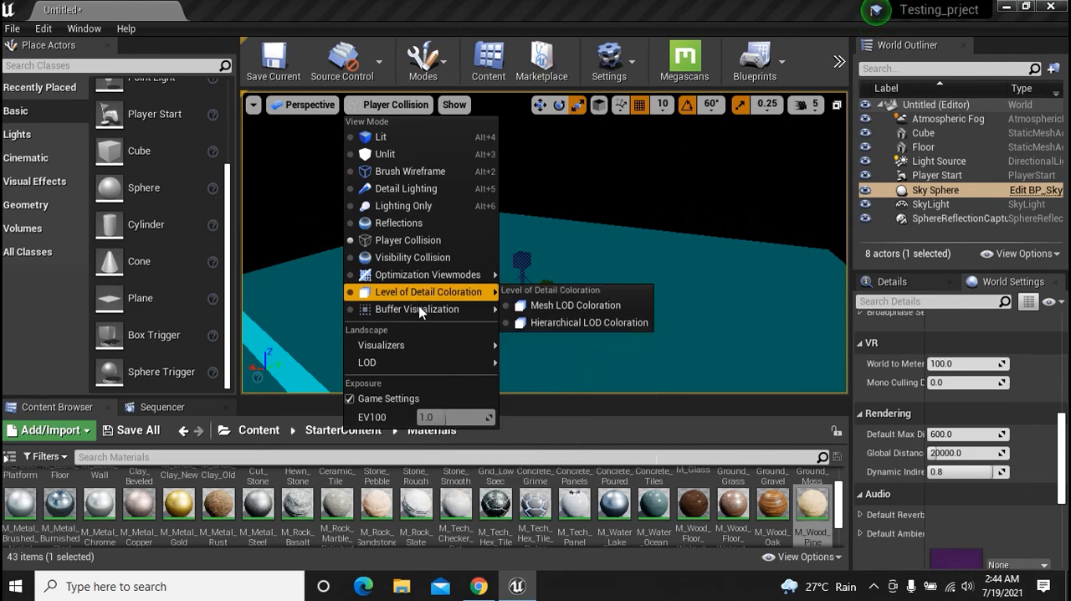
mouse_move(421, 312)
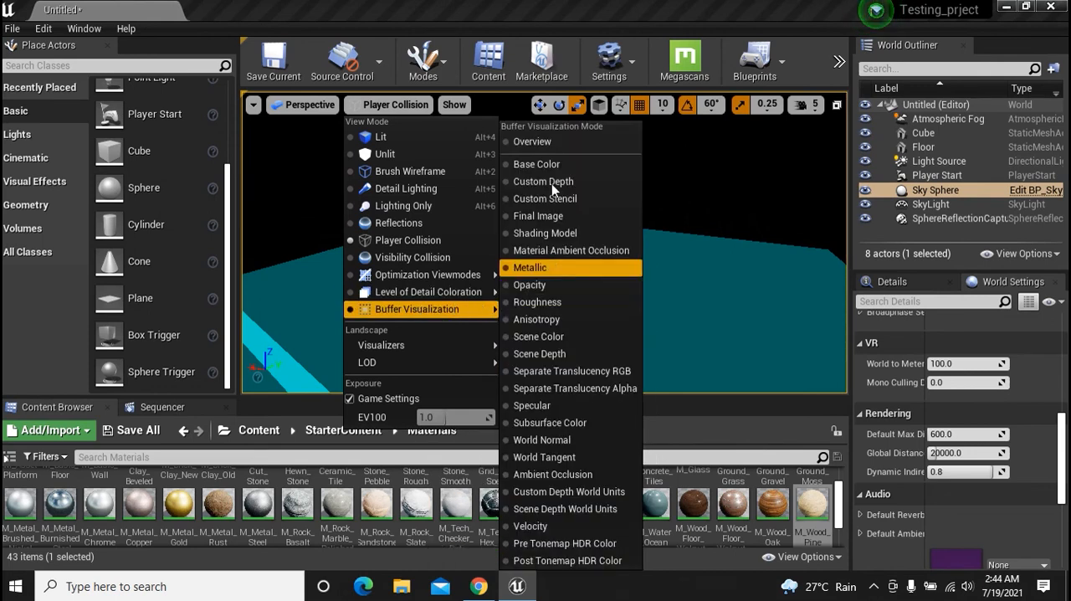
left_click(579, 141)
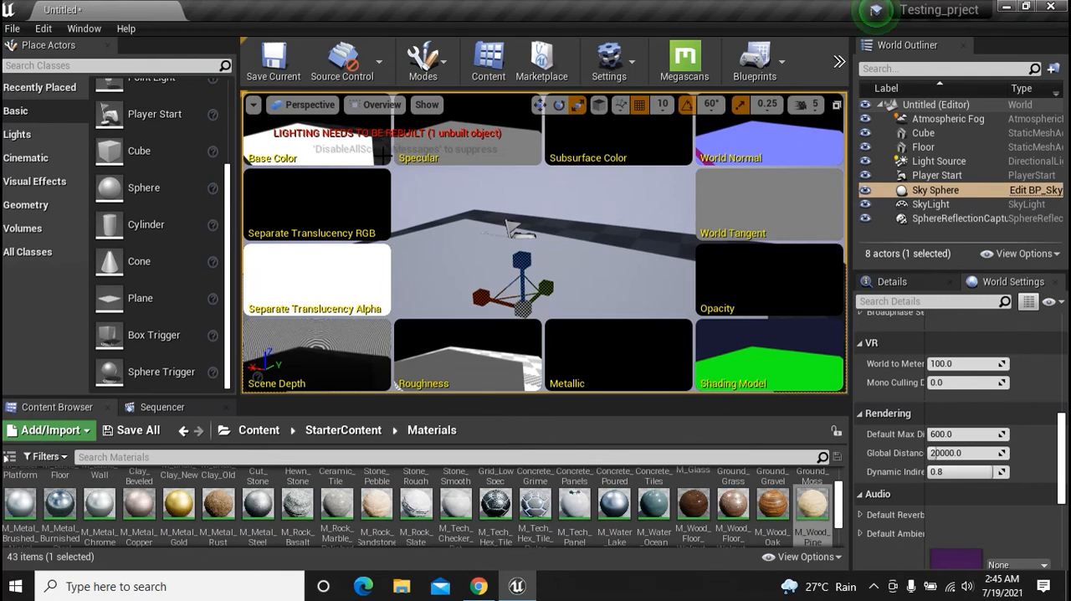
Review the Buffer Visualization and Landscape Visualizers options and return the viewport to the Lit view mode
left_click(369, 107)
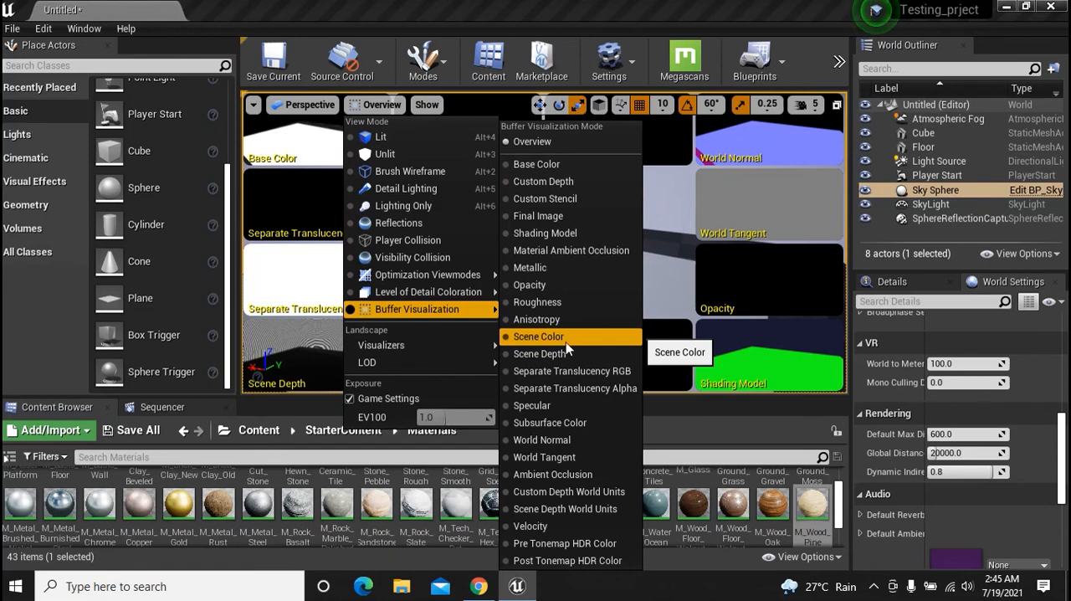
mouse_move(403, 348)
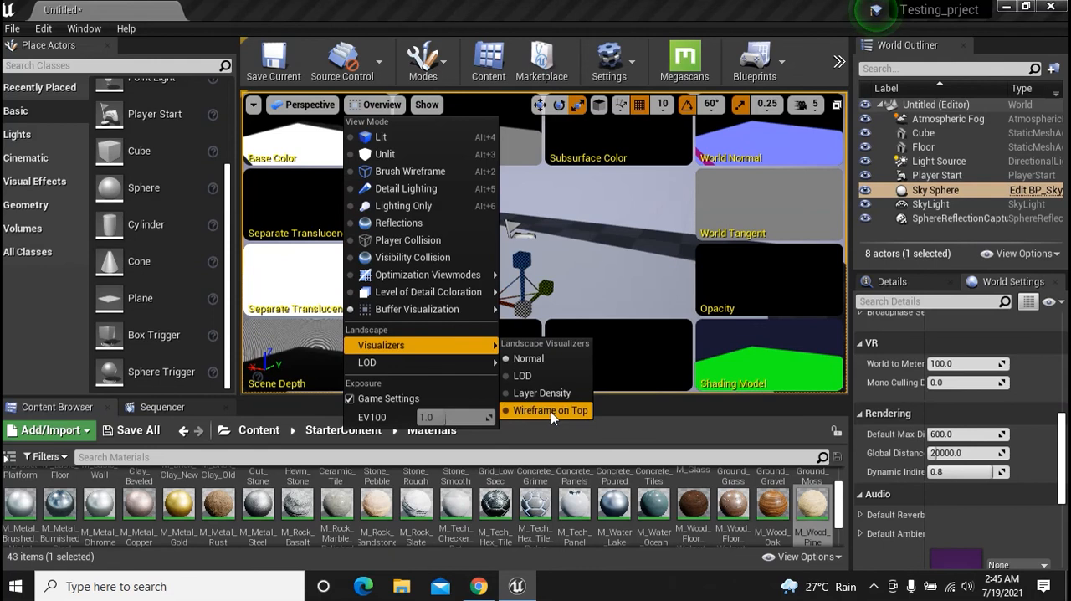
mouse_move(386, 368)
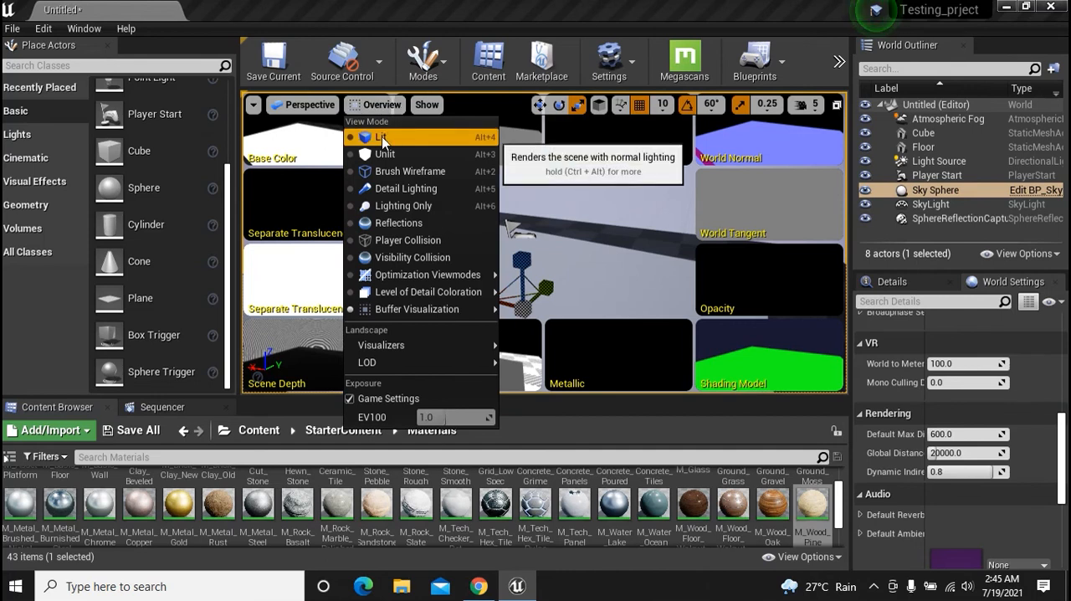
left_click(383, 139)
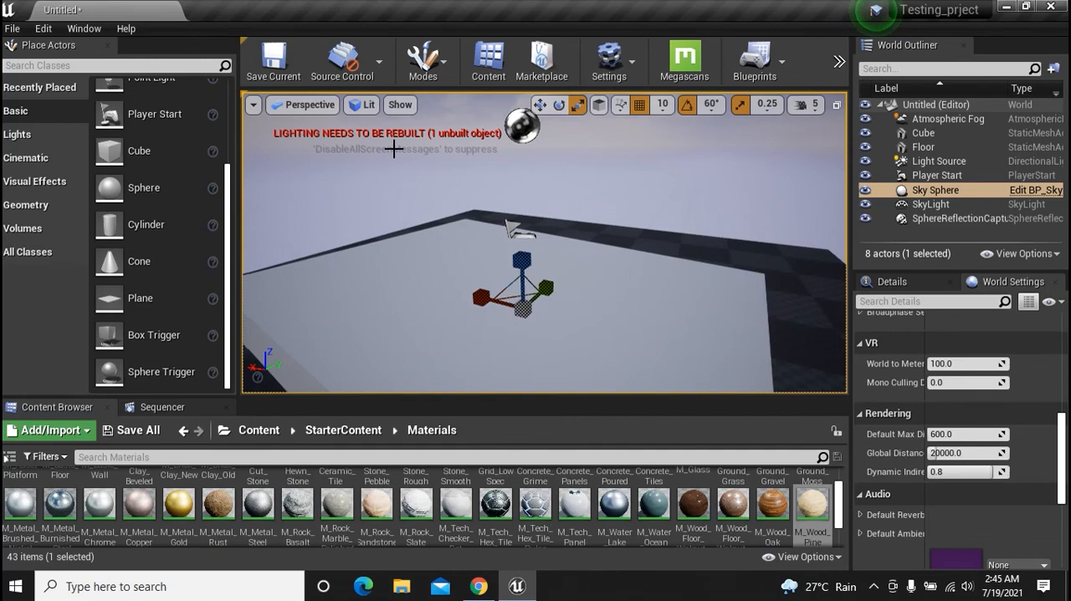
Review the viewport's view mode options and its common show flags
left_click(358, 106)
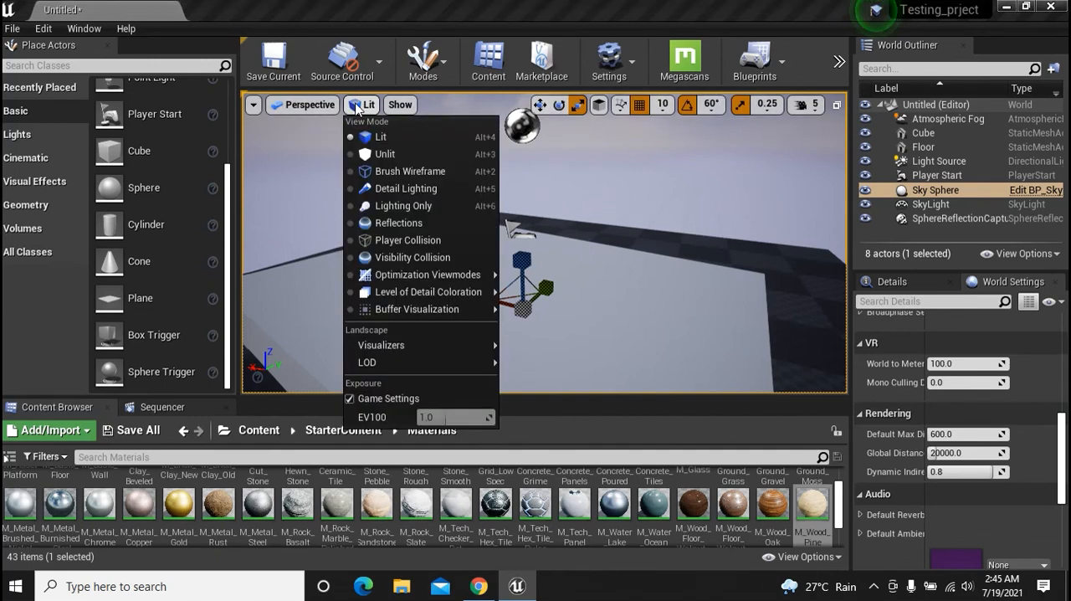
left_click(358, 106)
left_click(401, 106)
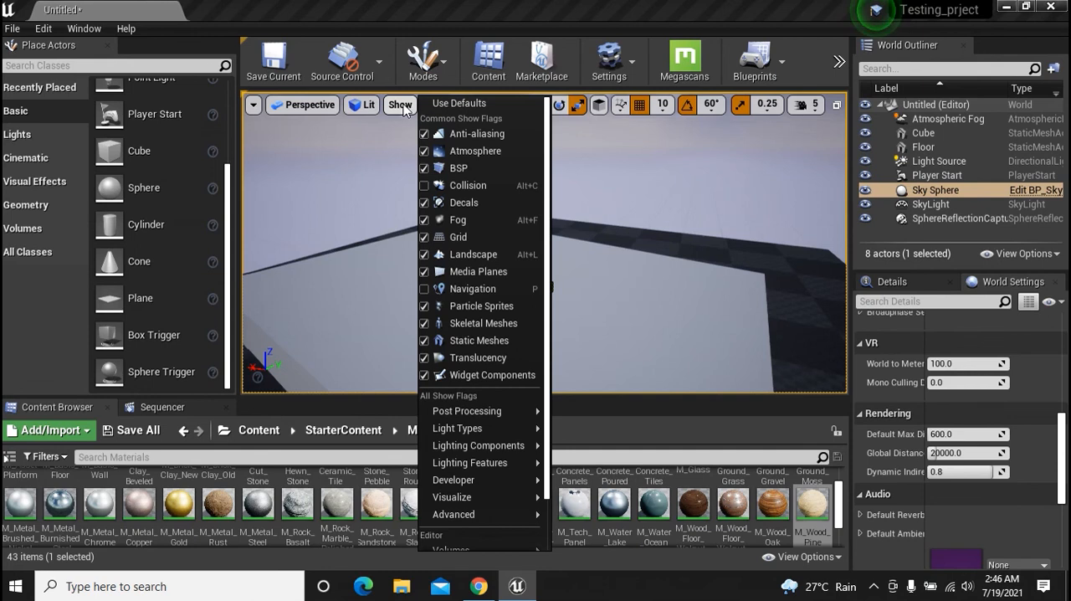
left_click(469, 167)
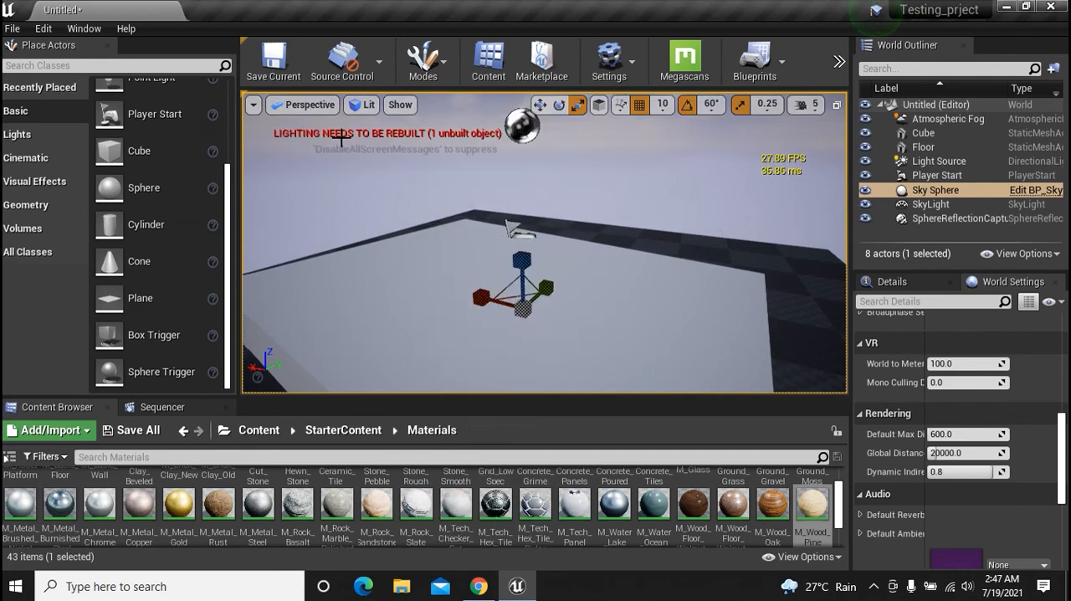
Turn off the viewport's FPS display and enable Show Stats
left_click(253, 104)
left_click(303, 201)
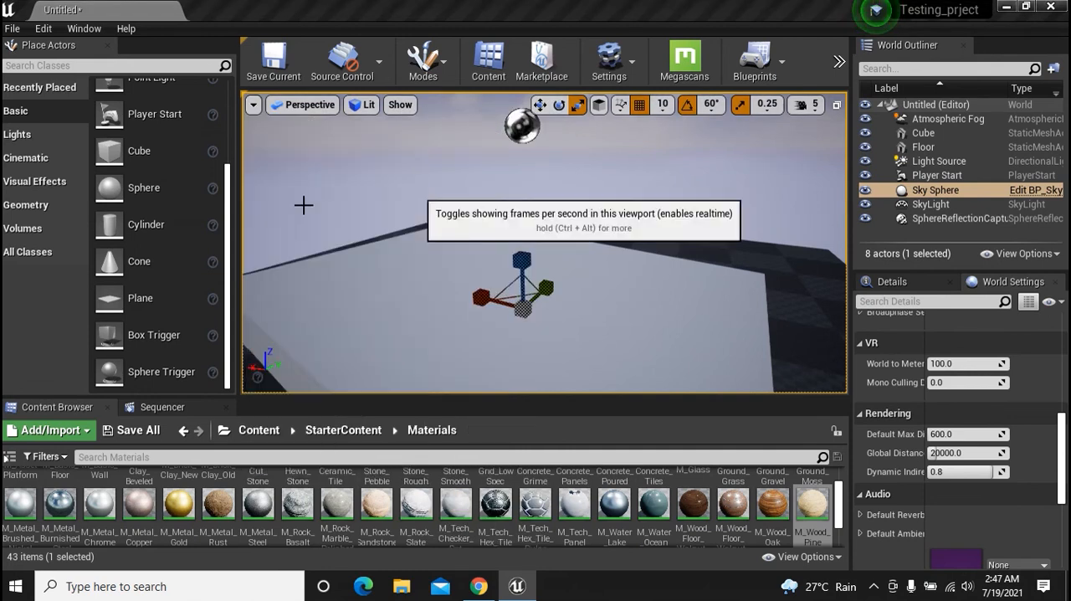
left_click(253, 104)
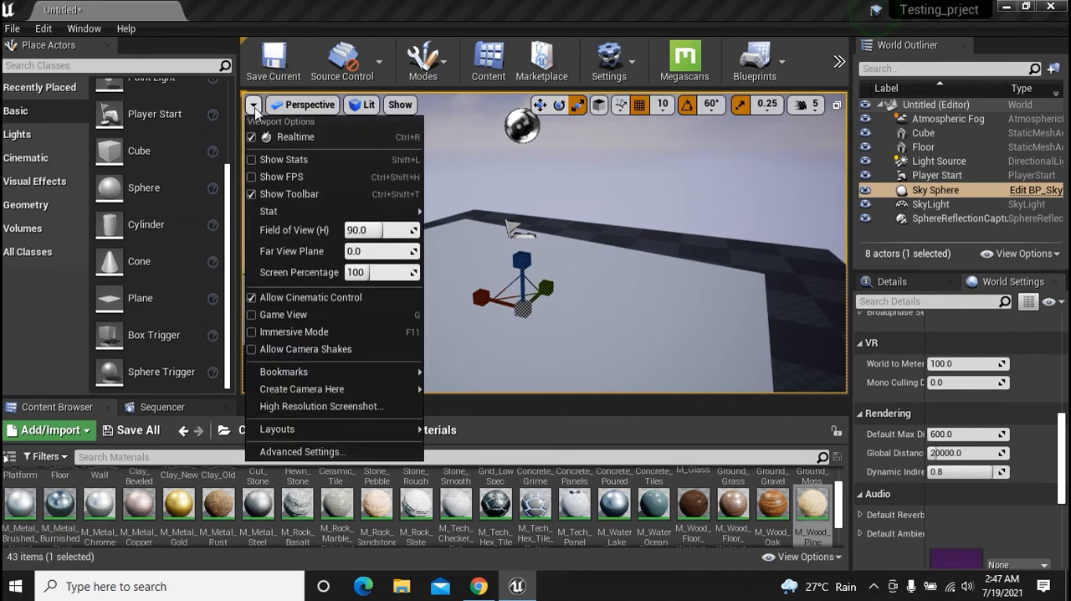
left_click(284, 159)
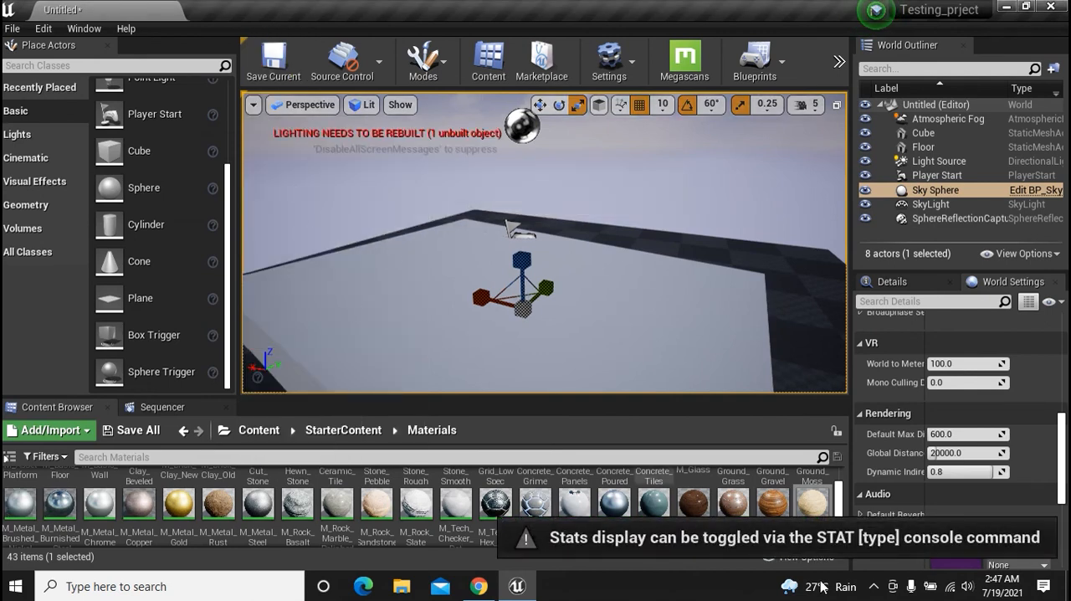
Turn the viewport's Realtime rendering off and back on
left_click(254, 105)
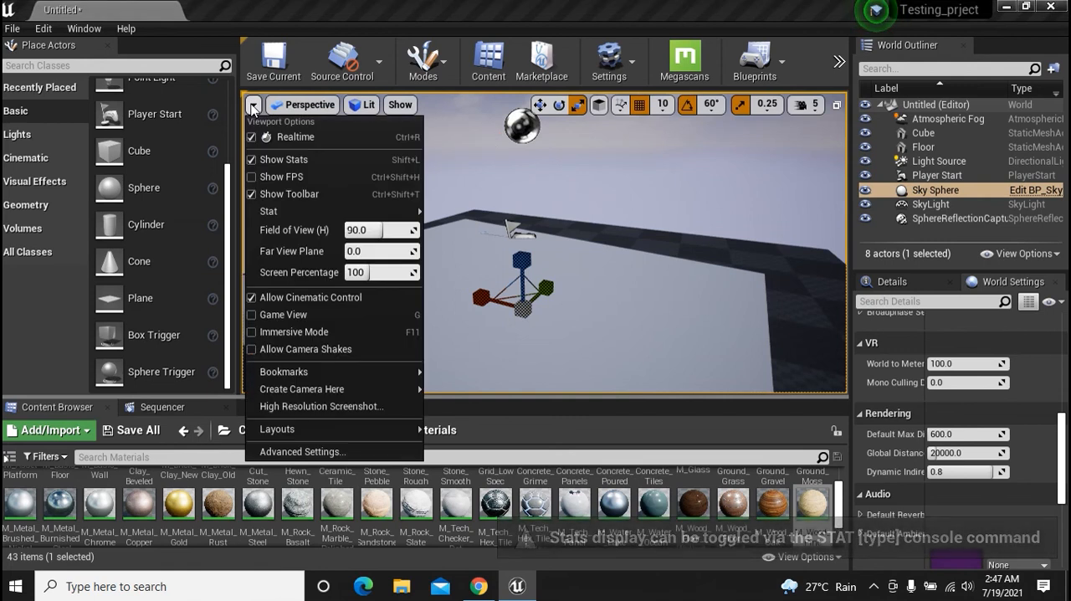
left_click(288, 141)
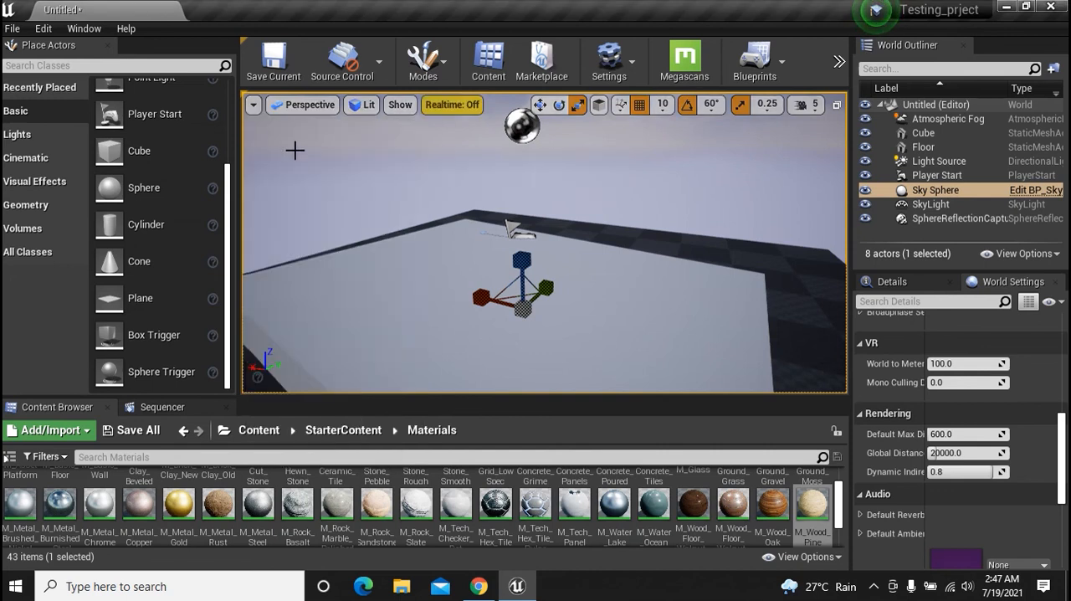
left_click(254, 105)
left_click(279, 139)
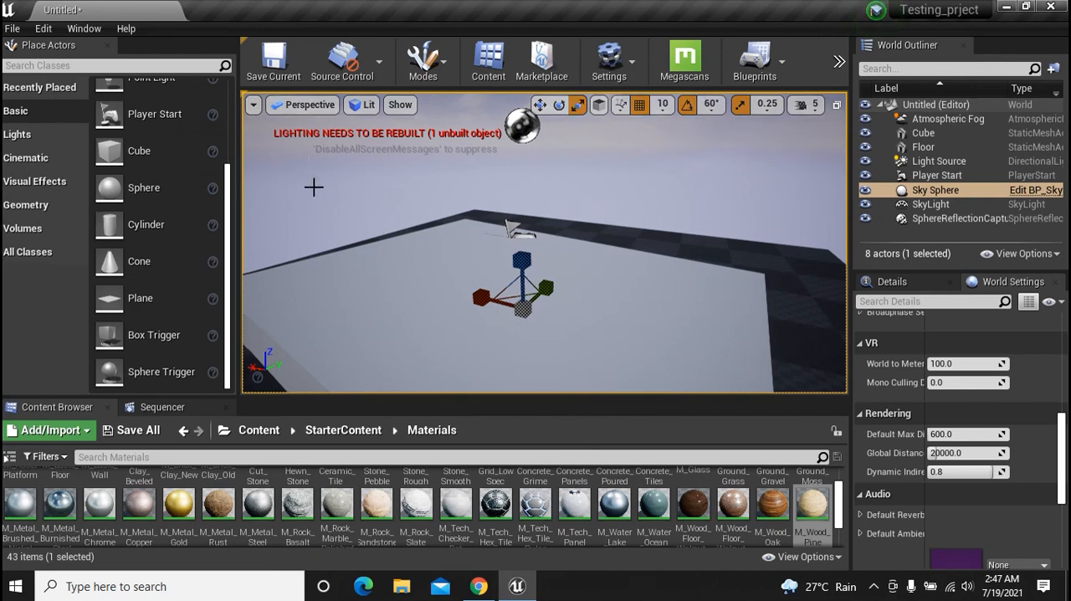
Switch the perspective viewport into Immersive Mode and back to the regular editor layout
left_click(253, 104)
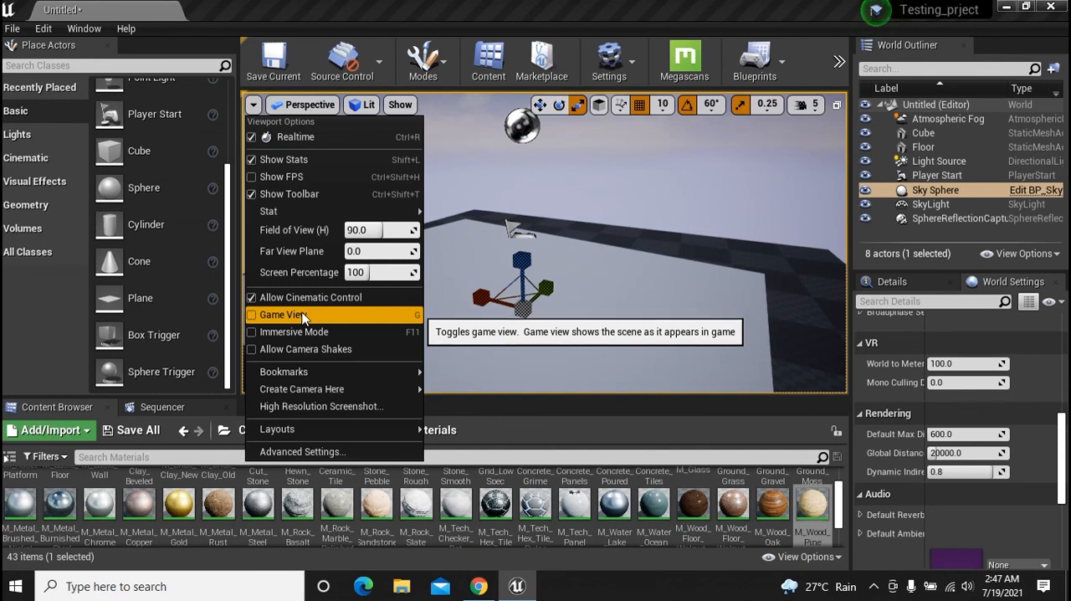
left_click(407, 333)
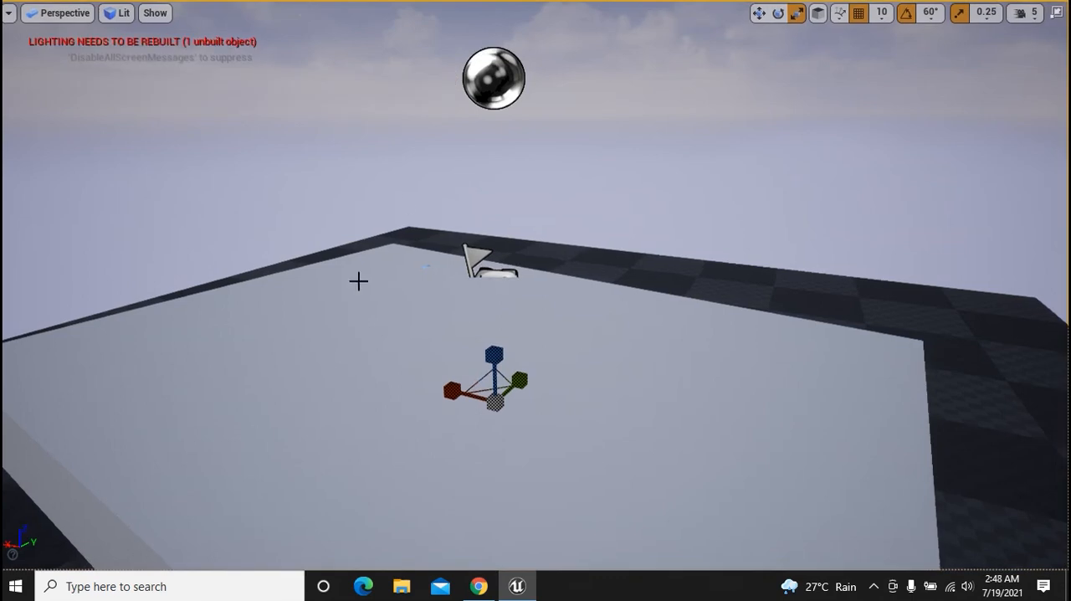
left_click(8, 13)
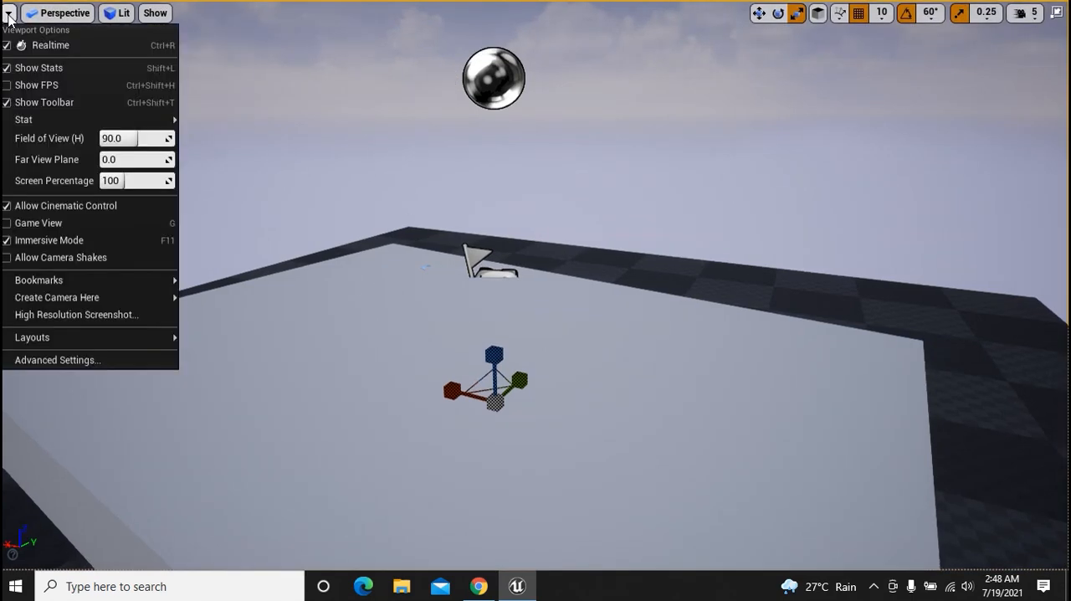
left_click(69, 240)
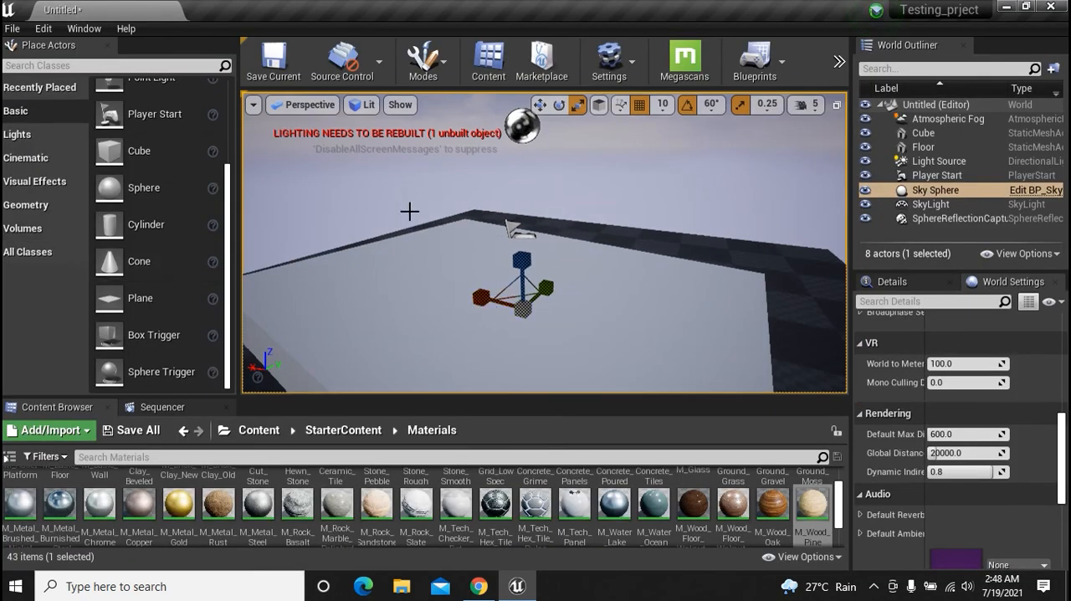
Arrange the viewport in three panes, one left and two right, and switch it to four panes, three left and one right
left_click(252, 106)
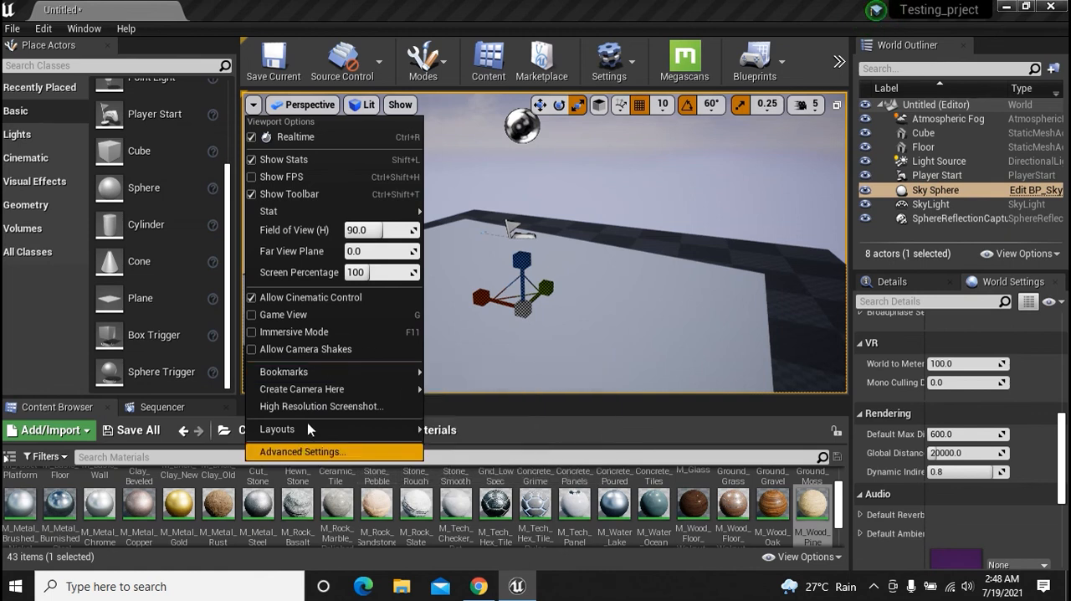
mouse_move(294, 421)
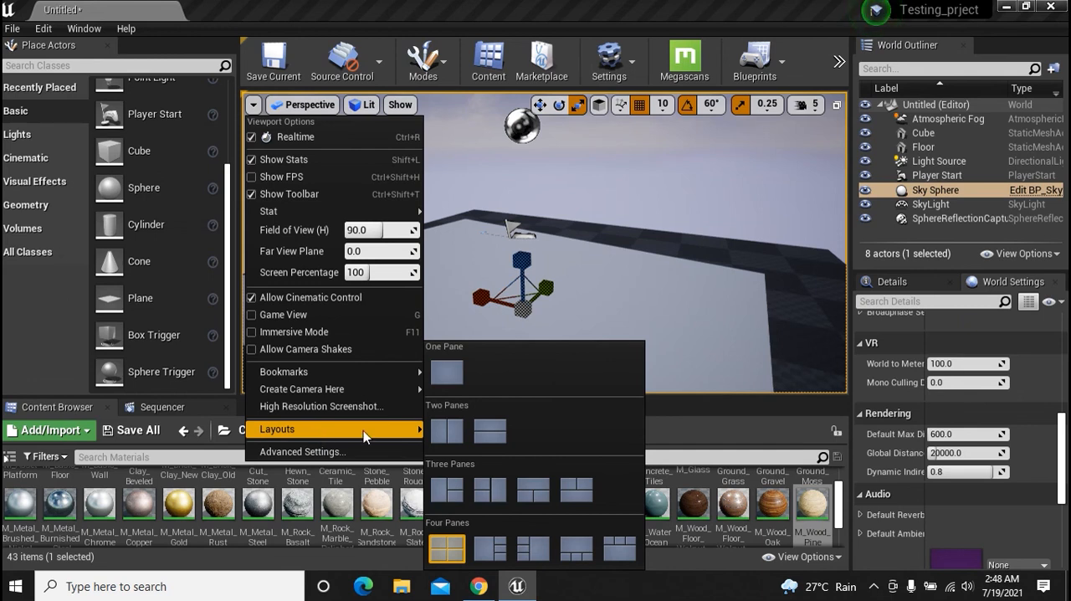
left_click(448, 492)
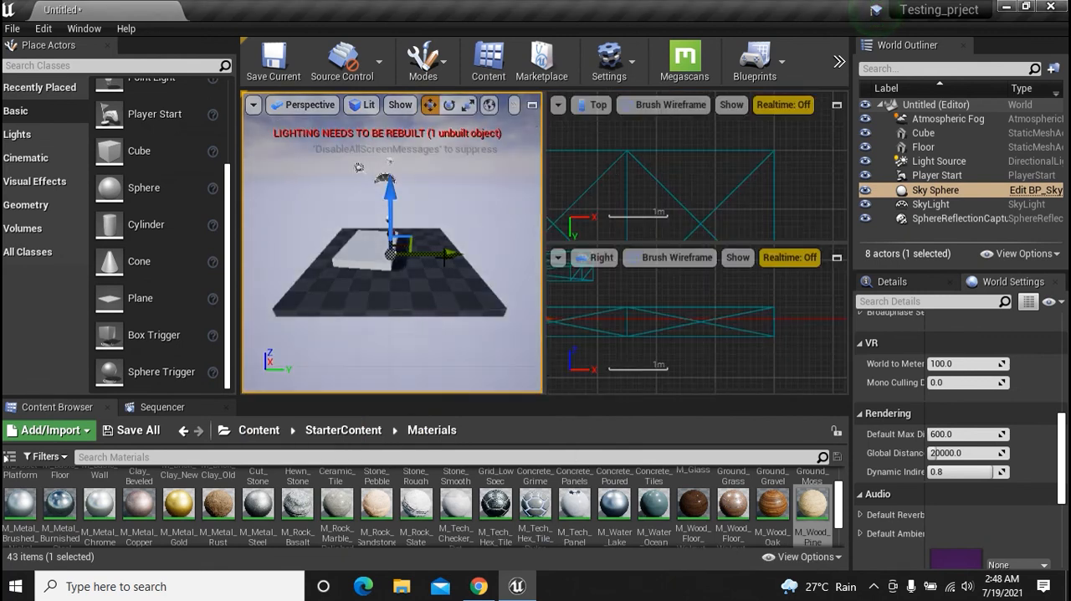
left_click(253, 105)
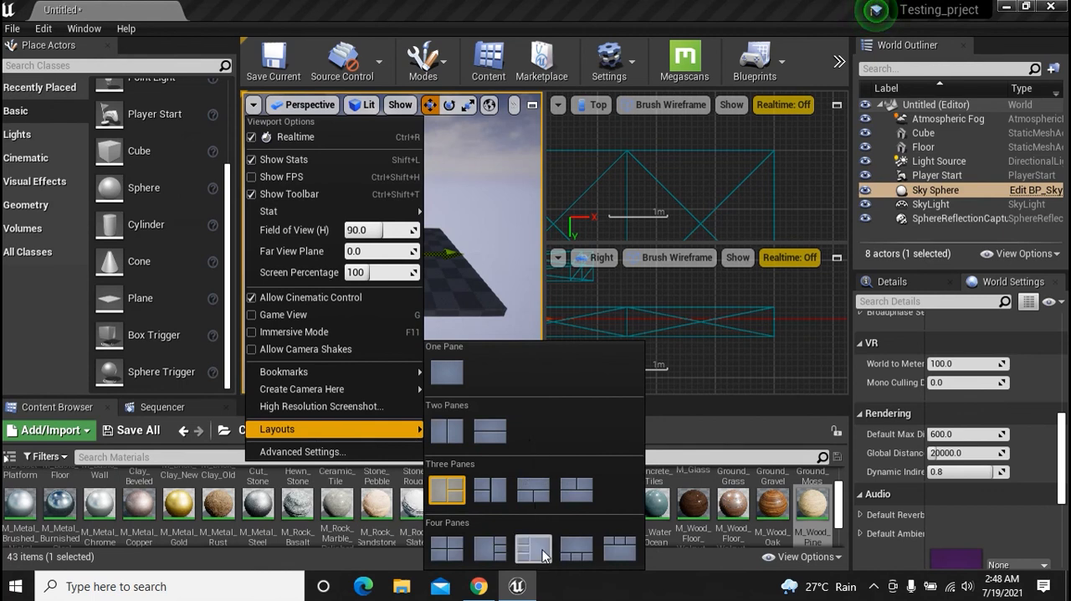
left_click(542, 552)
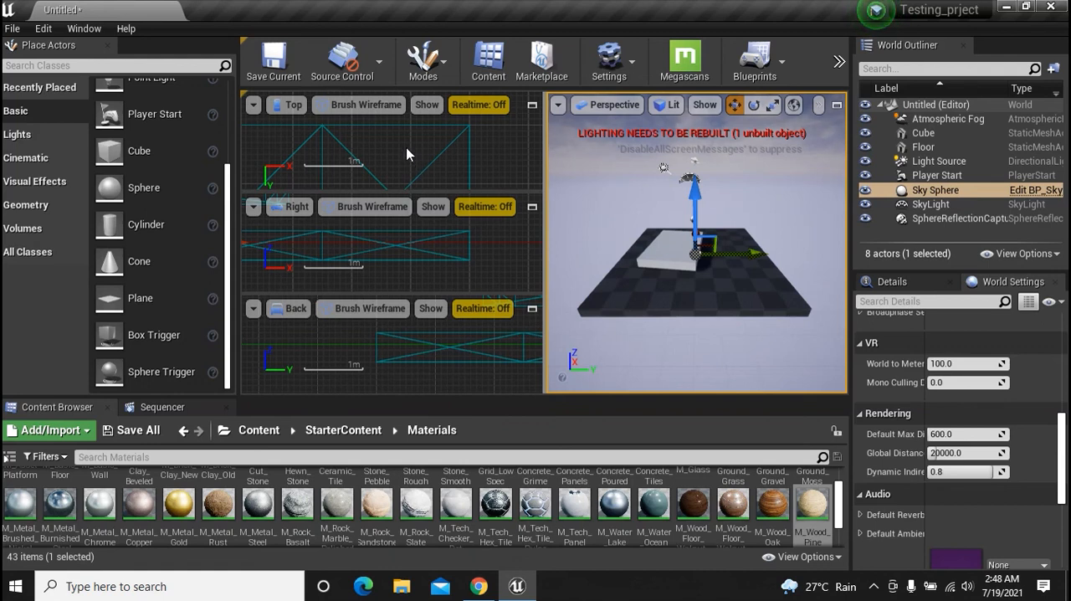
Set the viewport layout to the one-pane arrangement
left_click(253, 104)
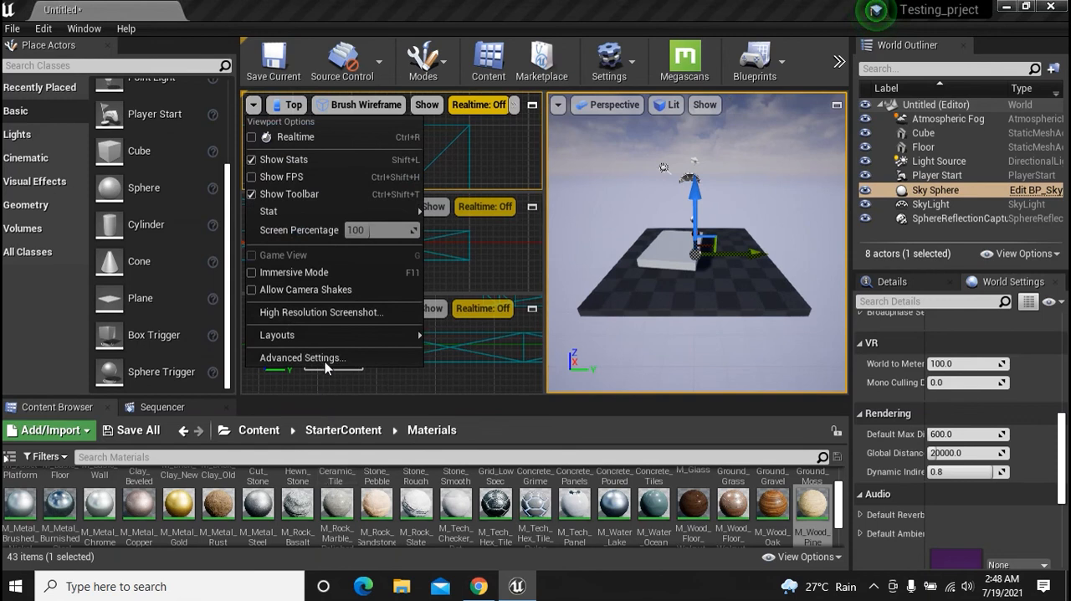
mouse_move(333, 343)
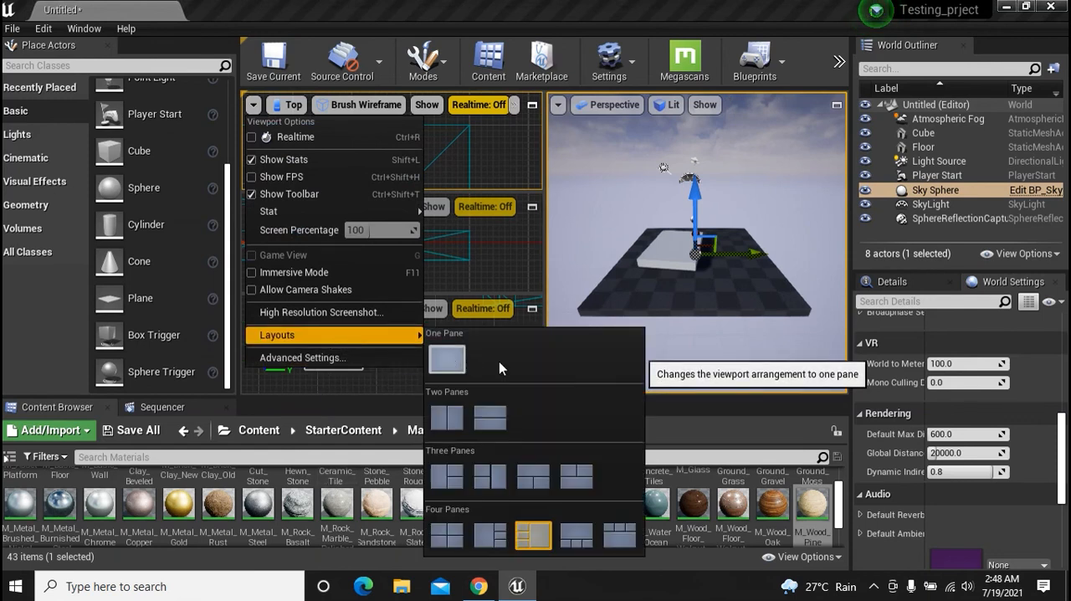
left_click(449, 360)
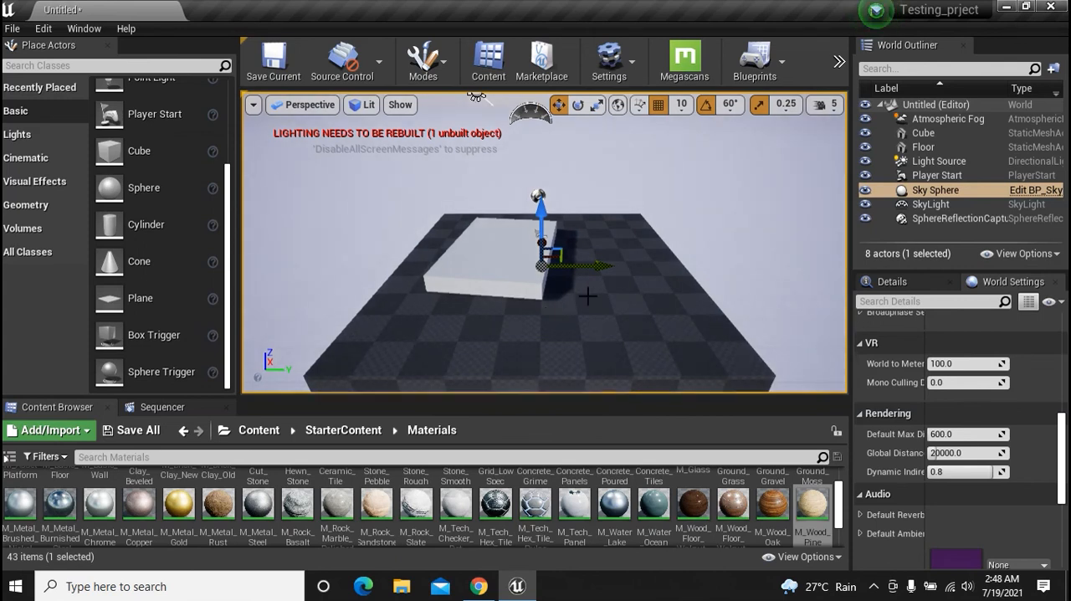
left_click_drag(743, 340, 537, 301, "alt")
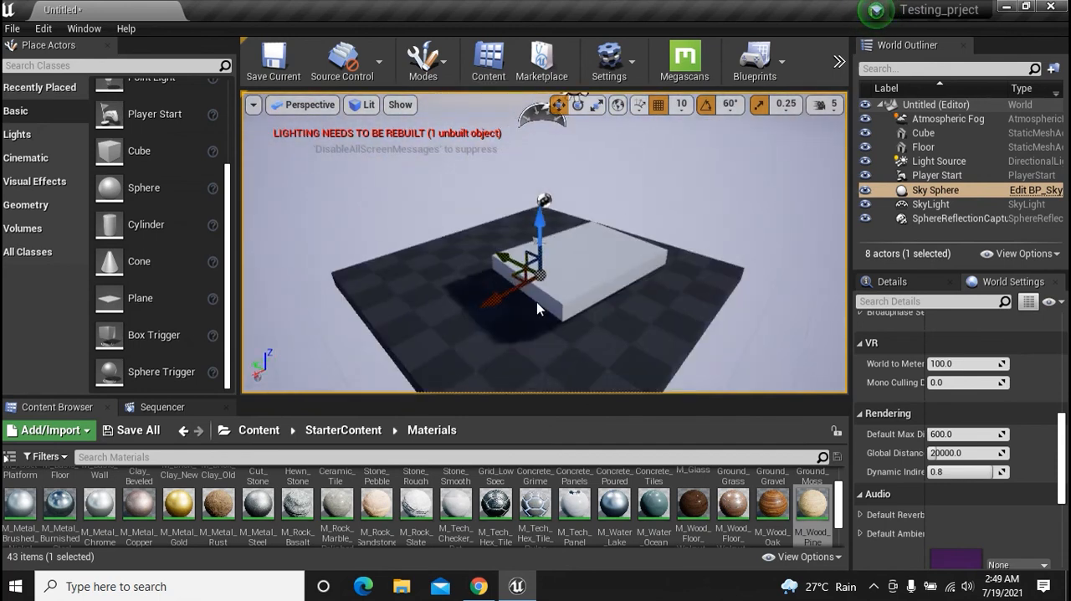
middle_click_drag(536, 302, 589, 289)
left_click_drag(537, 301, 504, 335)
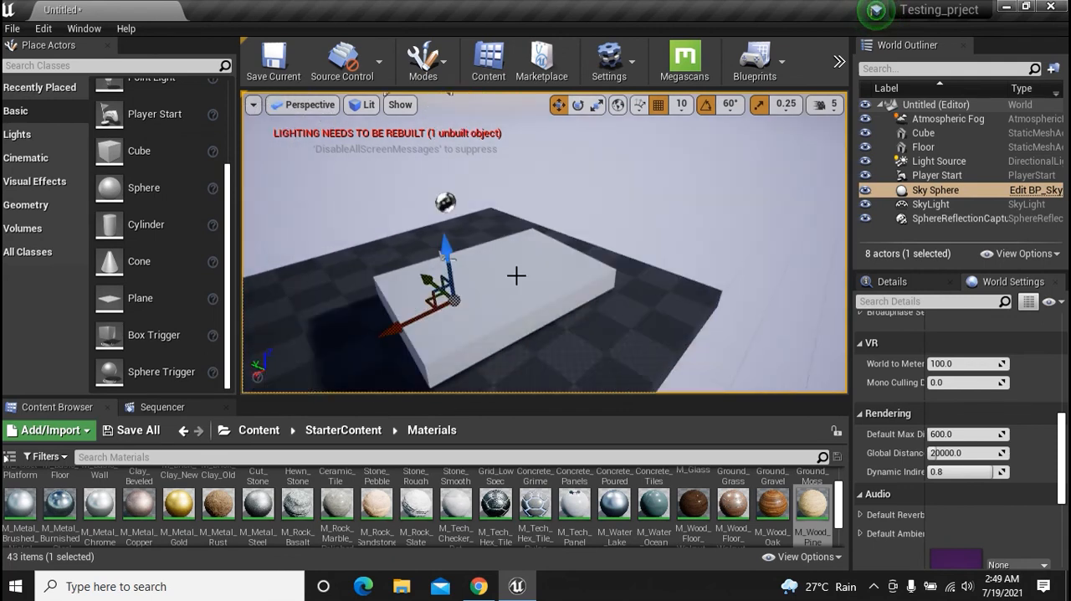